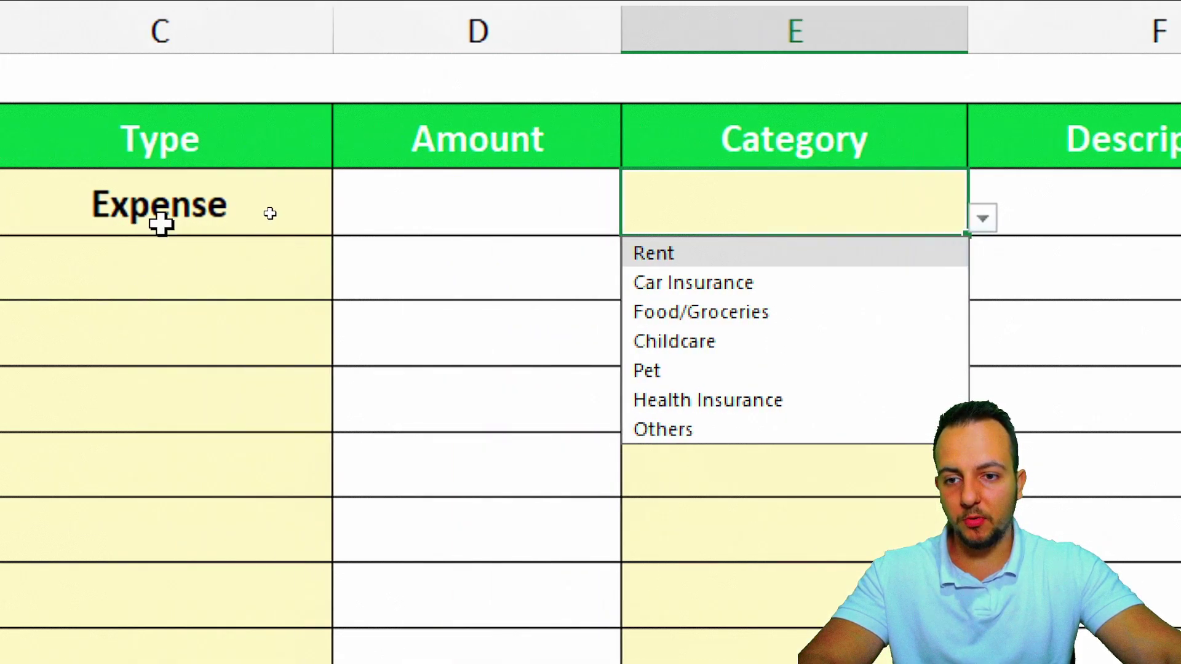
Step: Pick Pet as the row's category, then change the row's Type to Income
click(713, 375)
click(164, 227)
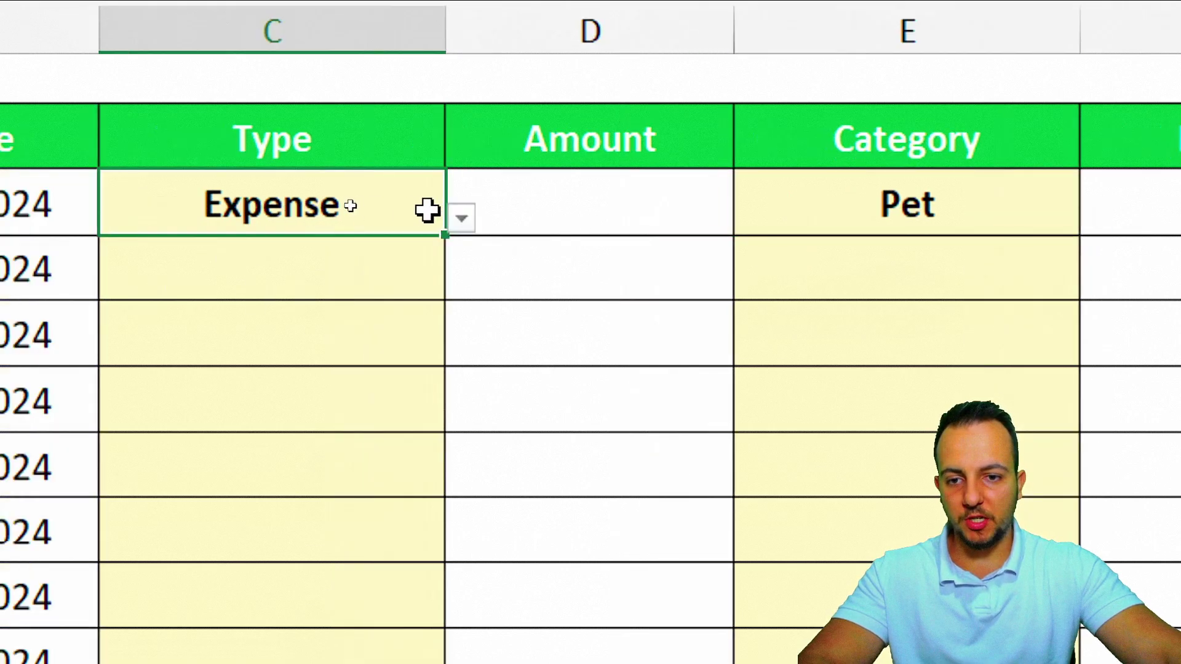
click(347, 218)
click(367, 266)
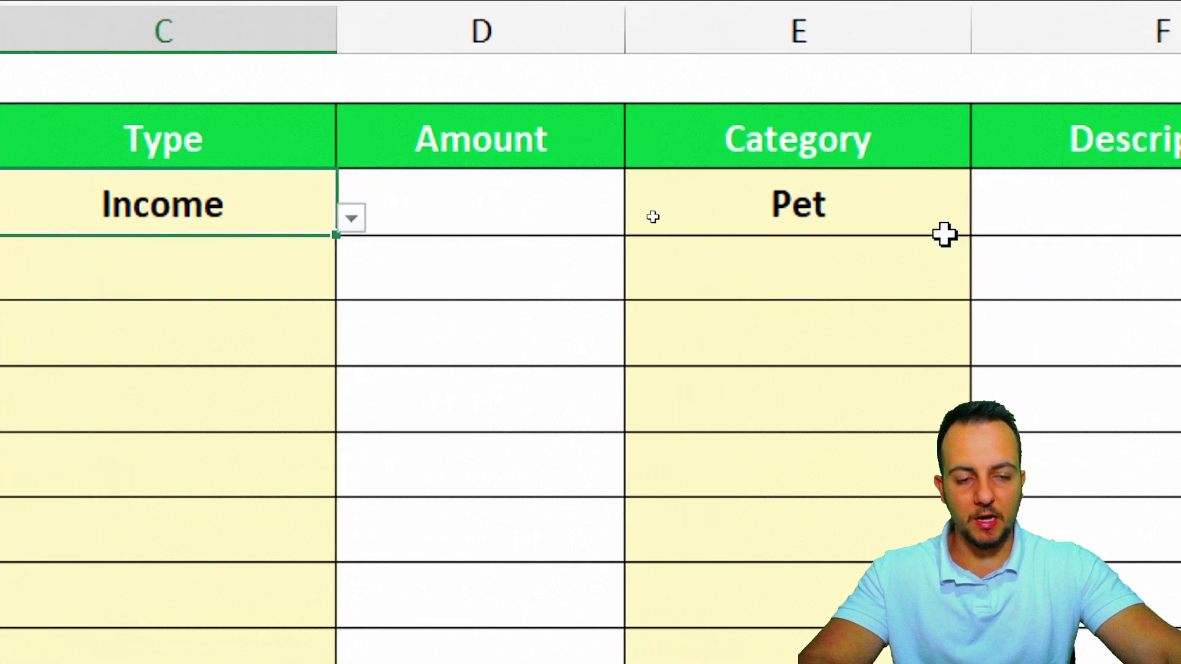
Step: Choose Side Hustle from the Category list now showing Income categories
click(1070, 224)
click(1095, 219)
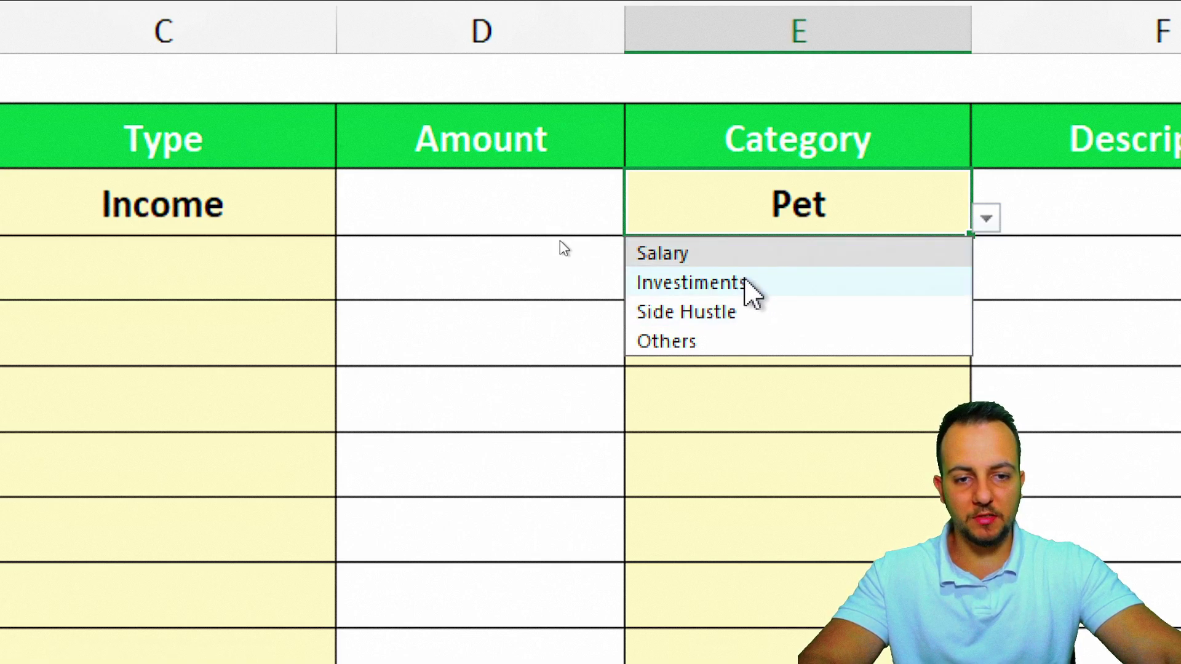
click(733, 315)
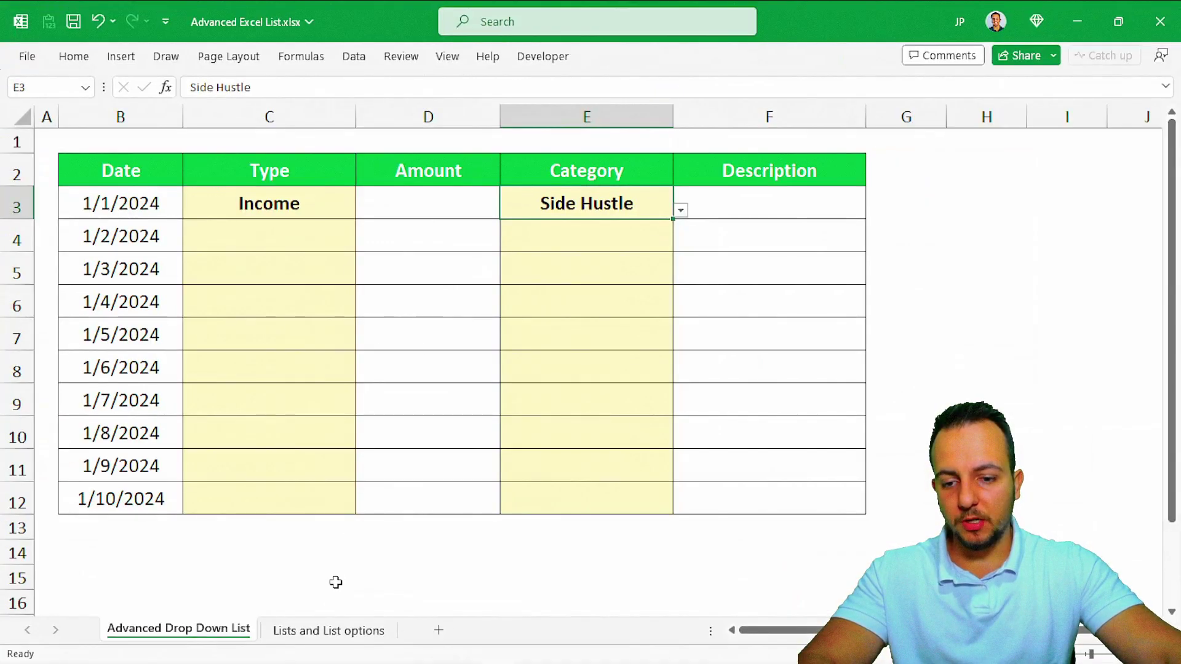
click(326, 630)
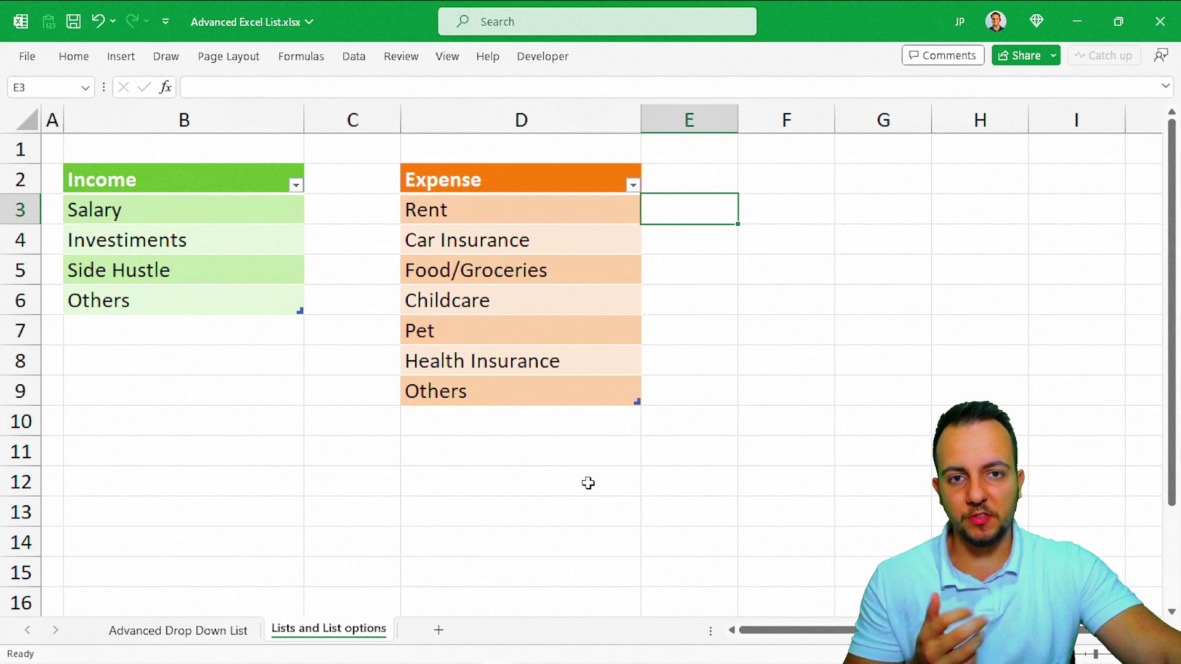
click(182, 631)
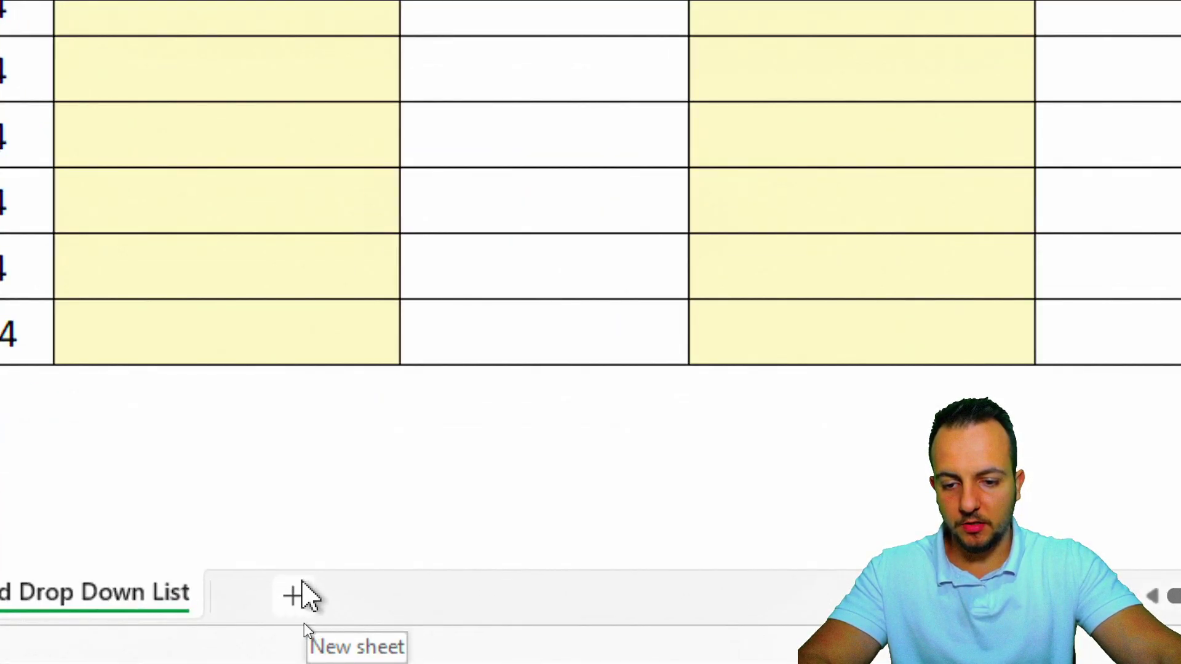
Step: Insert a new blank sheet and rename its Sheet3 tab to 'Lists and List options'
click(292, 596)
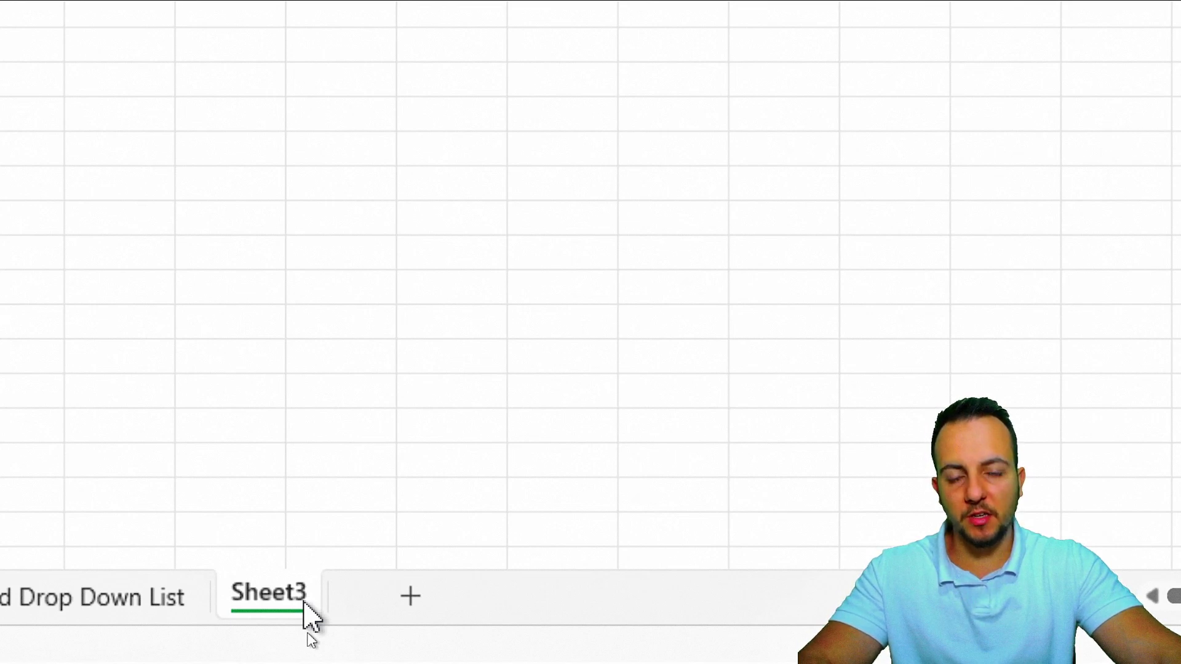
right_click(276, 601)
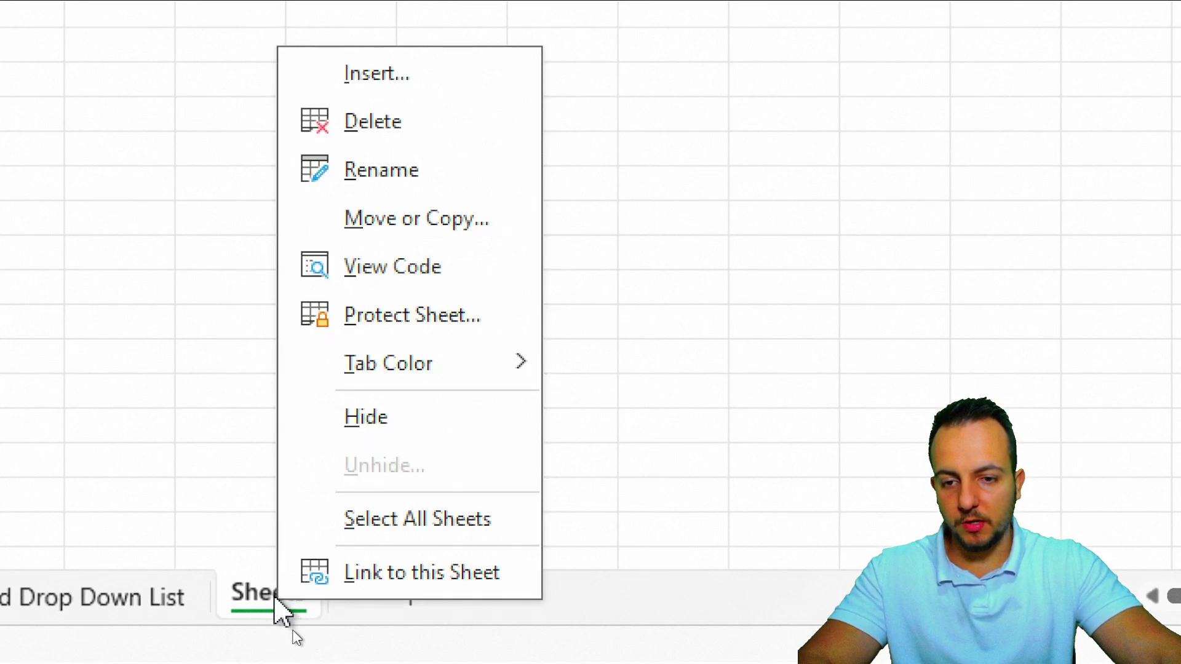
click(482, 185)
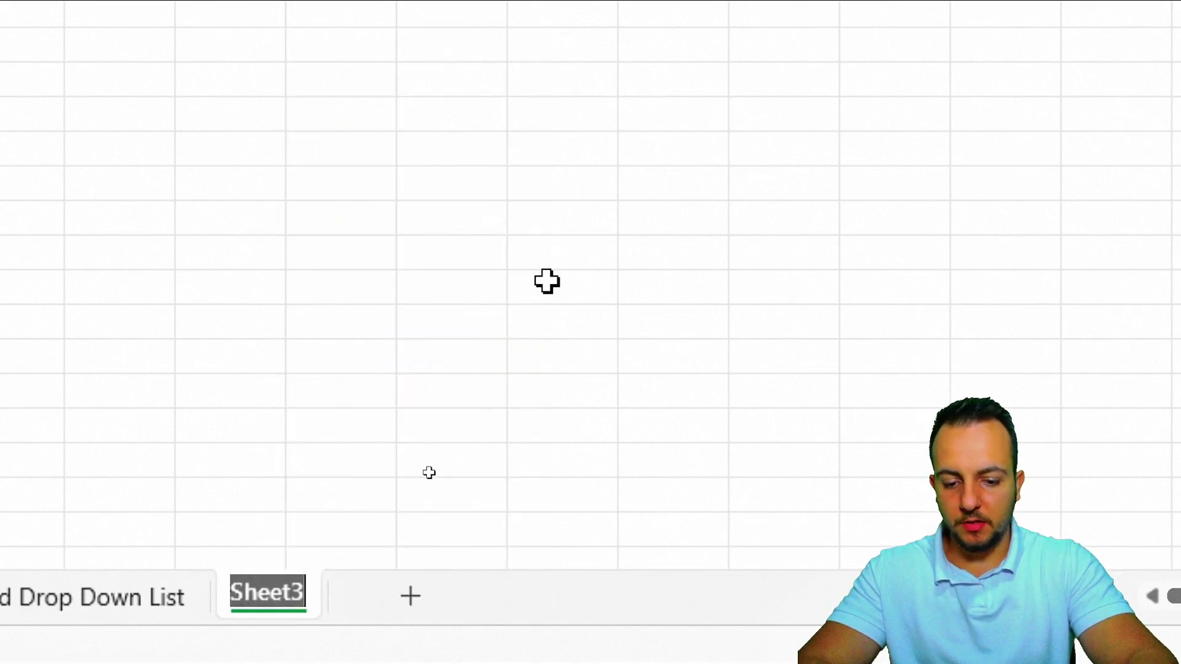
text(Lists and )
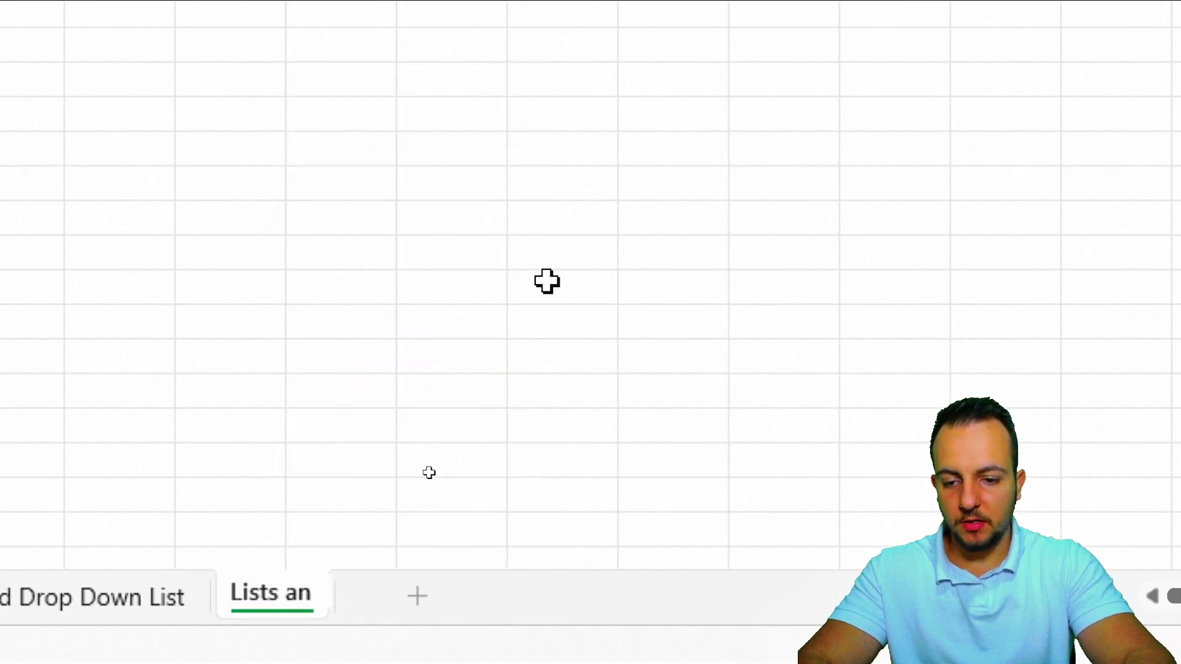
text(List options)
key(Return)
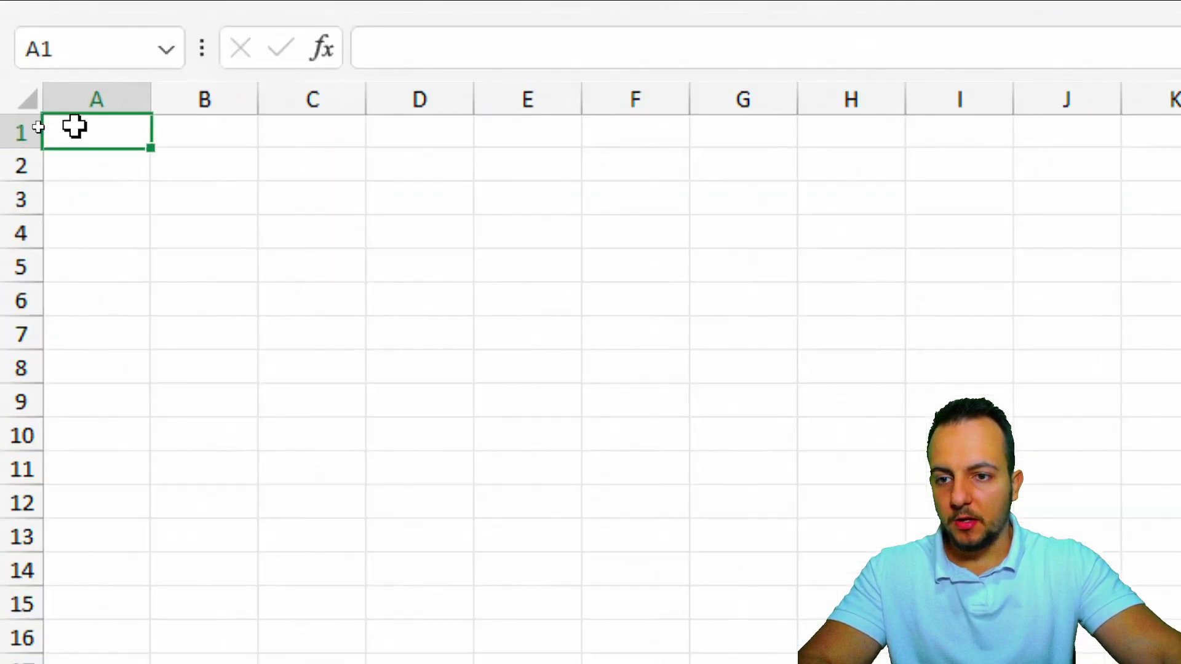
Step: Type Income in B2 and Expense in D2, correcting 'Expenses' to 'Expense'
click(166, 161)
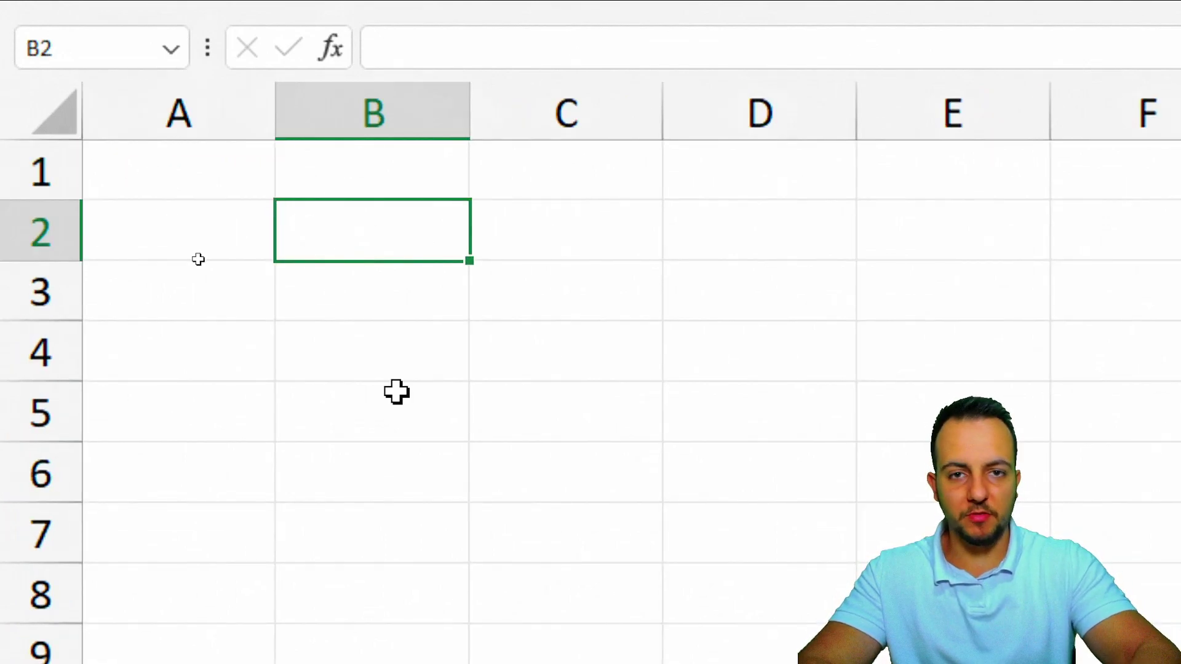
text(Inc)
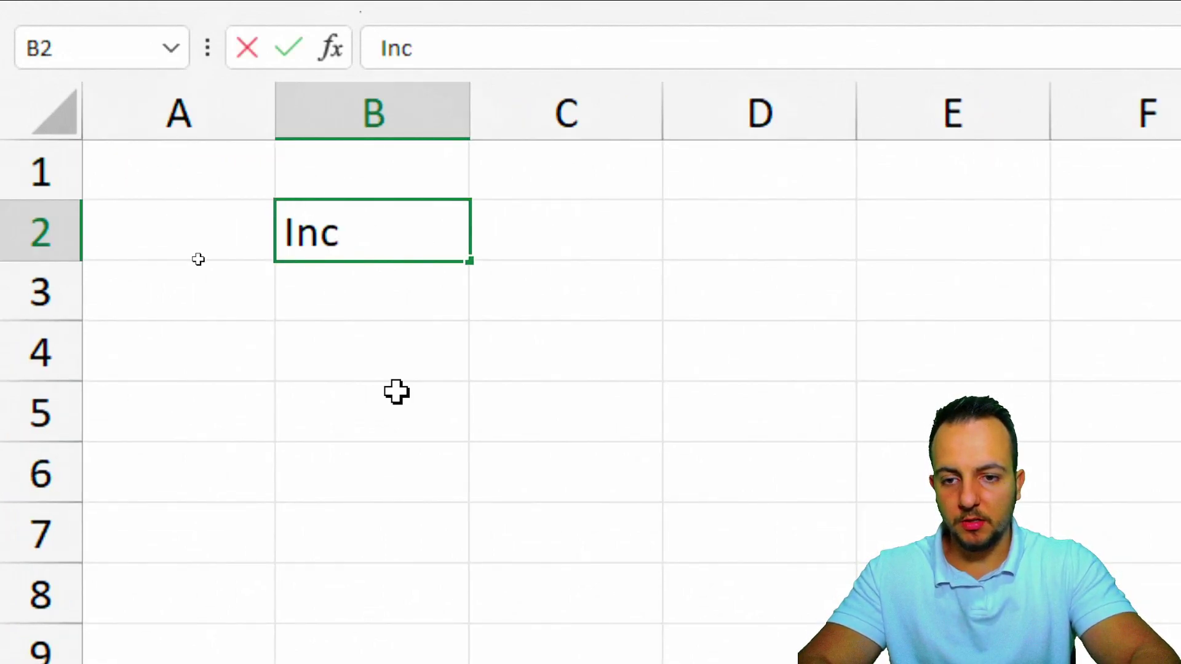
text(ome)
key(Tab)
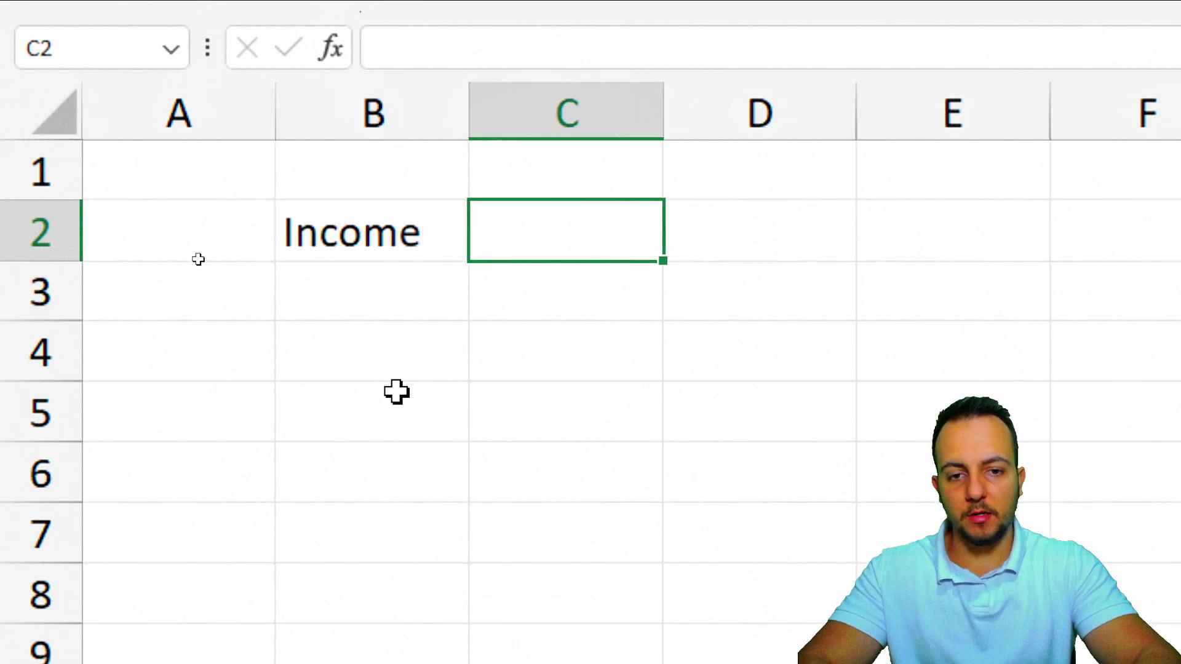
key(Tab)
text(Ex)
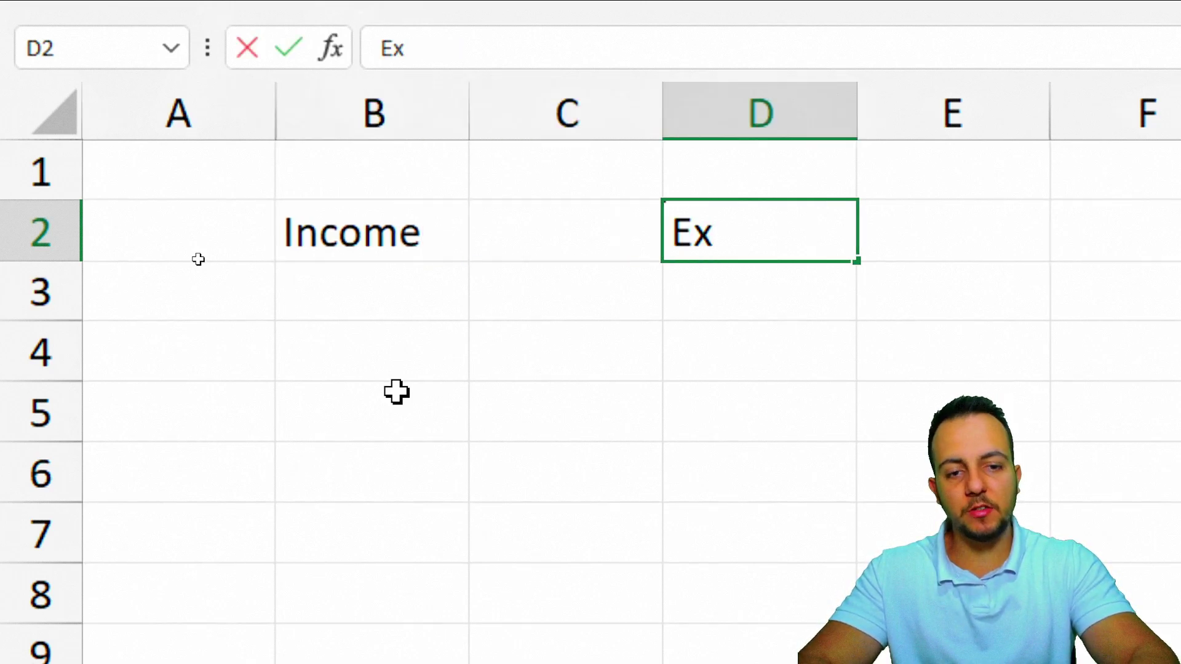
text(penses)
key(Return)
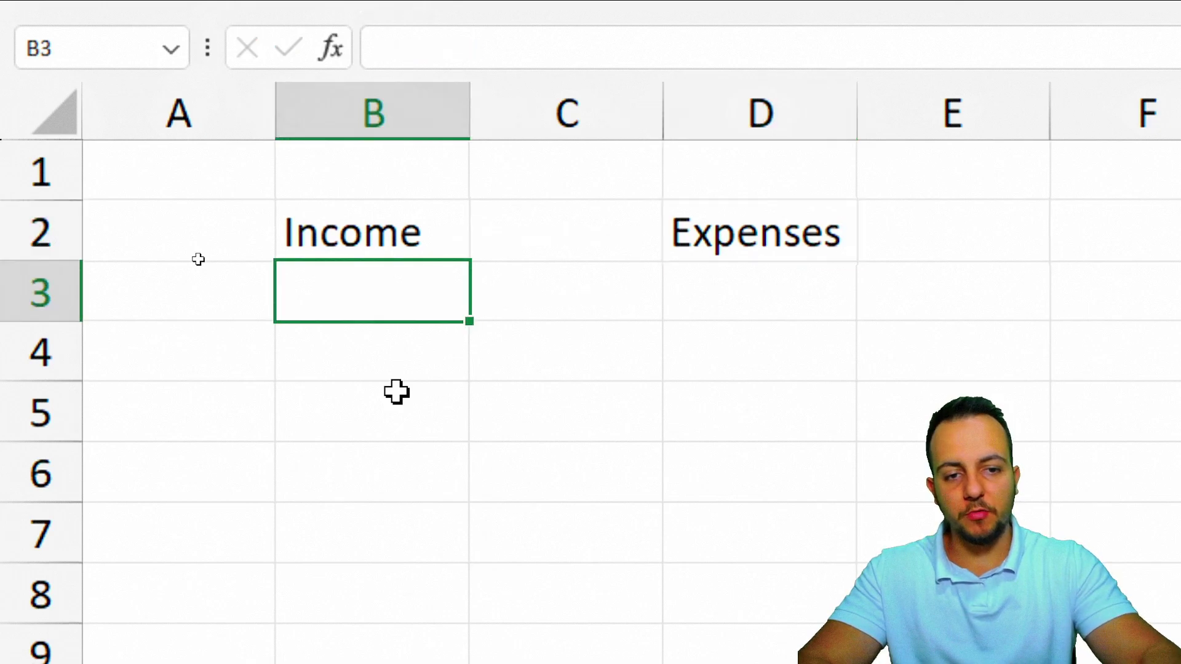
key(Up)
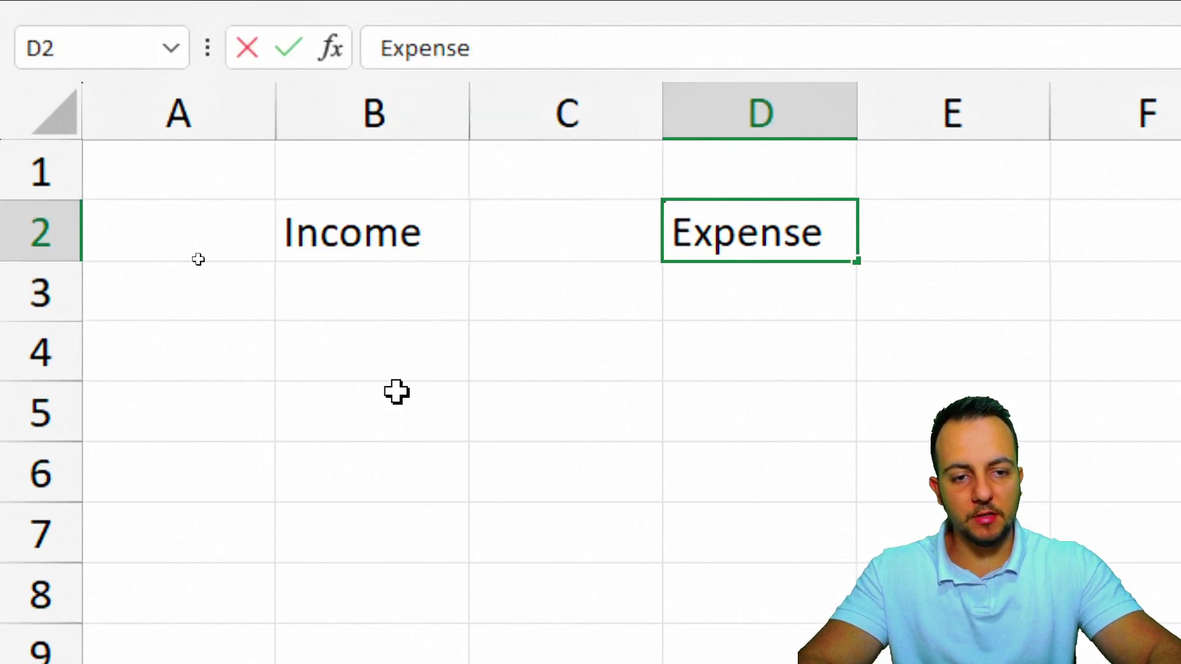
key(Return)
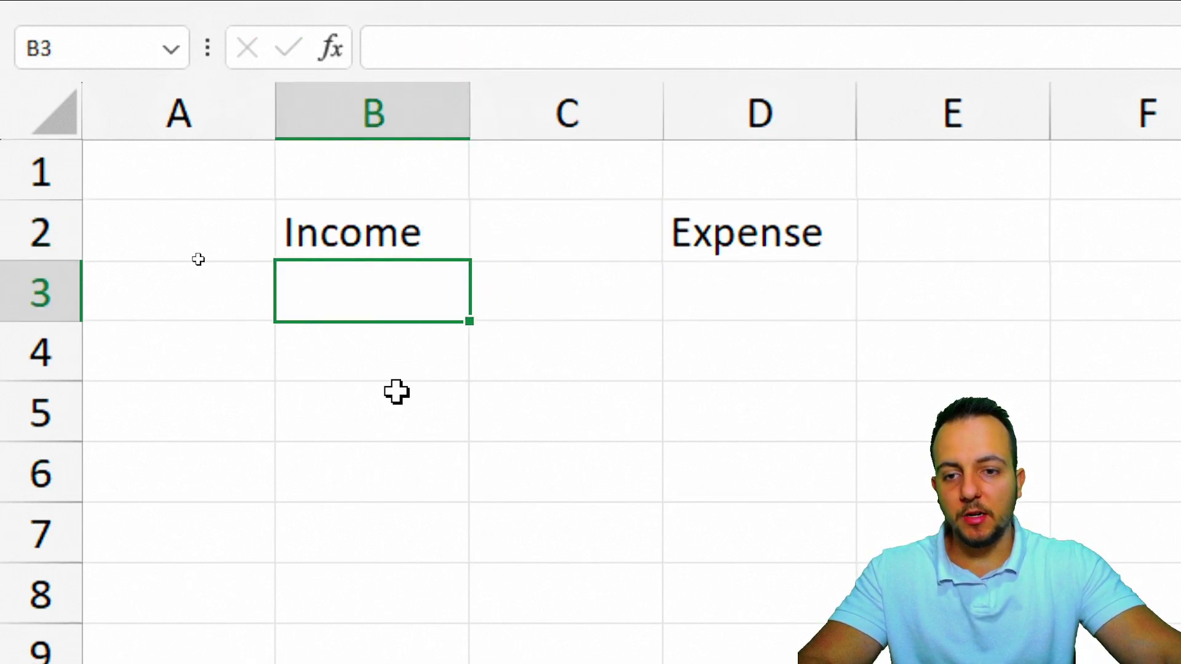
Step: Select column C and the Income range B2:B7
click(584, 117)
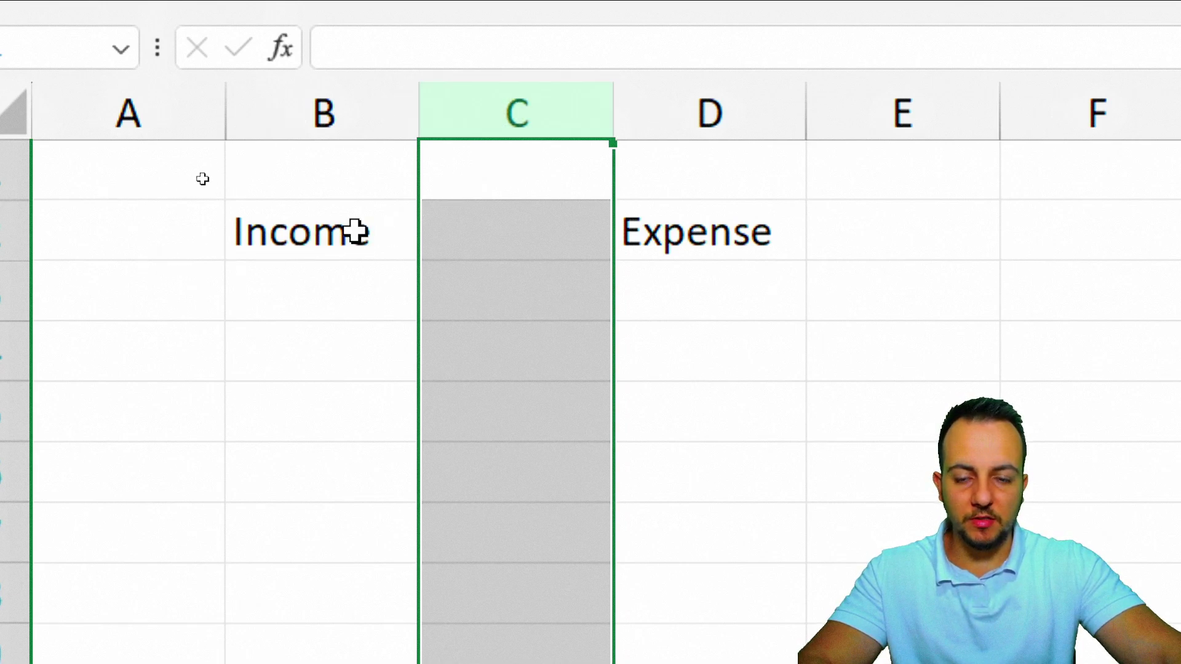
drag(355, 232, 343, 540)
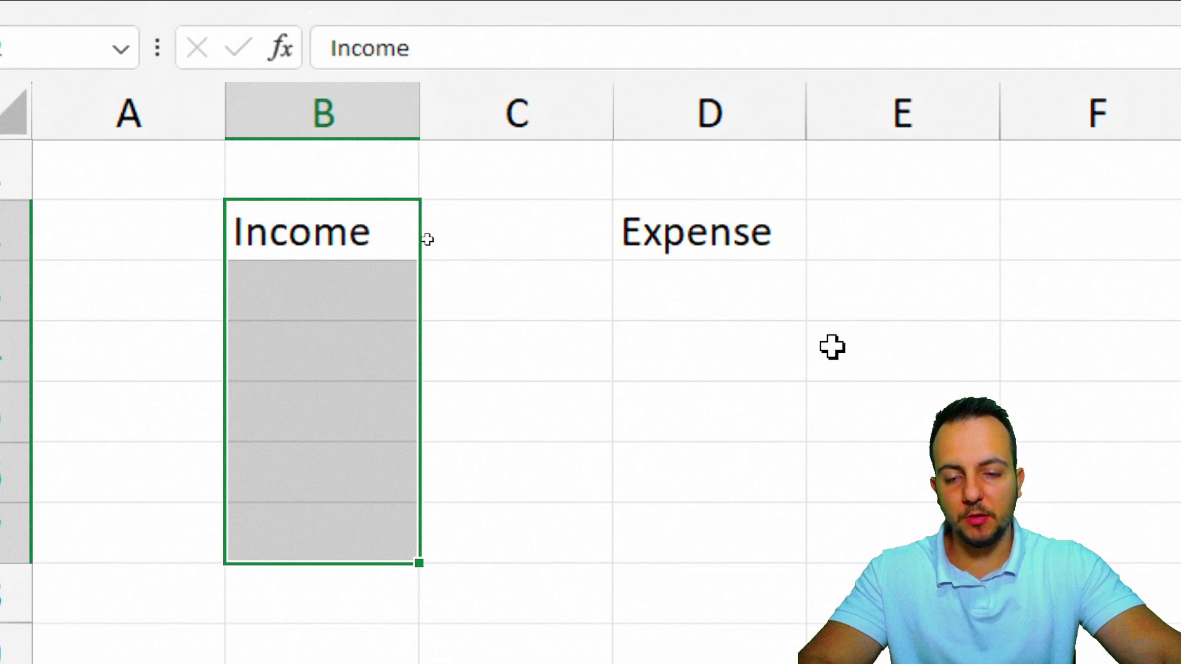
click(538, 109)
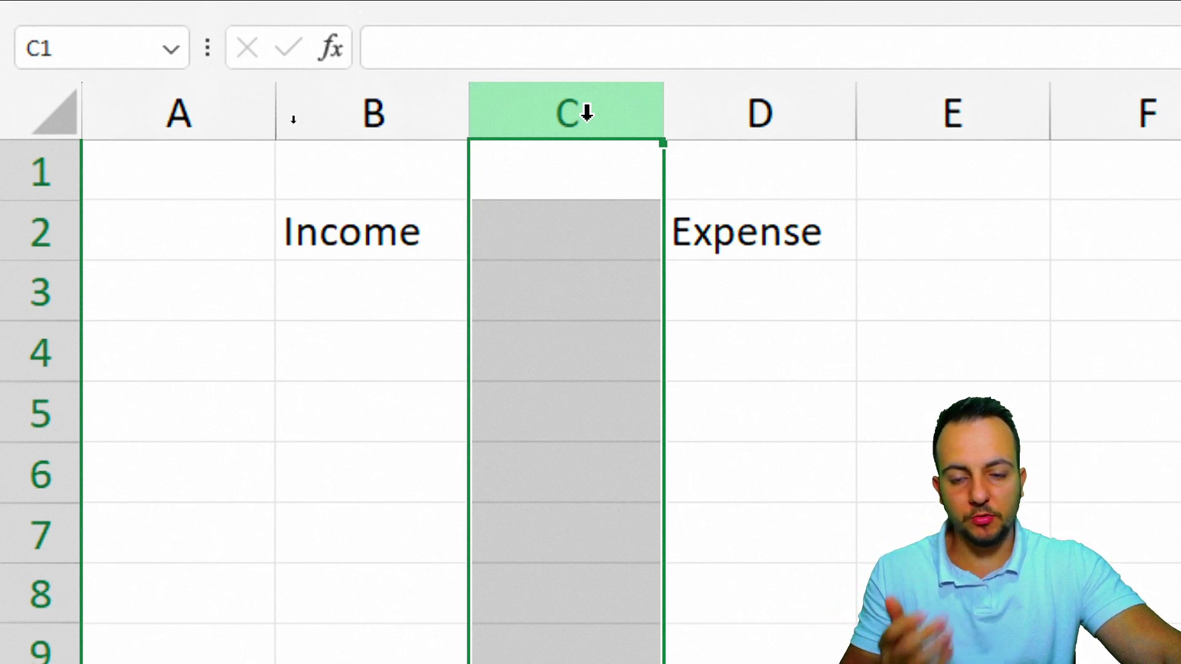
Step: Enter Salary, Investiments, Side Hustle and Others under Income in B3:B6
click(361, 282)
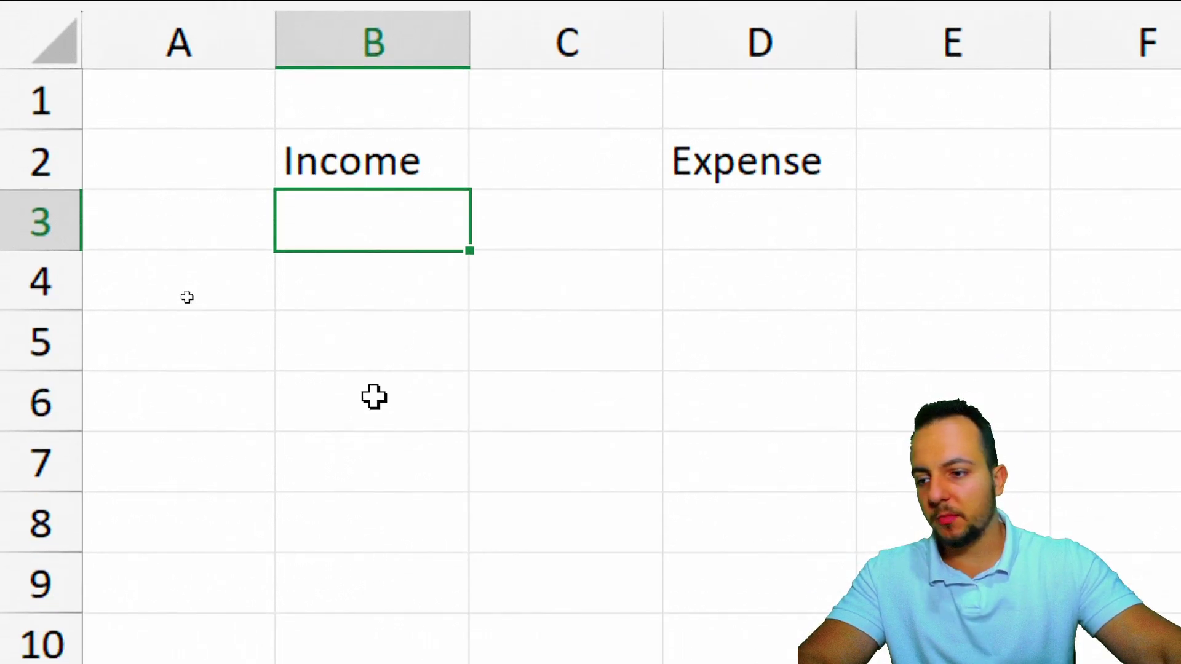
text(ary)
key(Return)
text(Investiments)
key(Return)
text(Side Hustle)
key(Return)
text(Others)
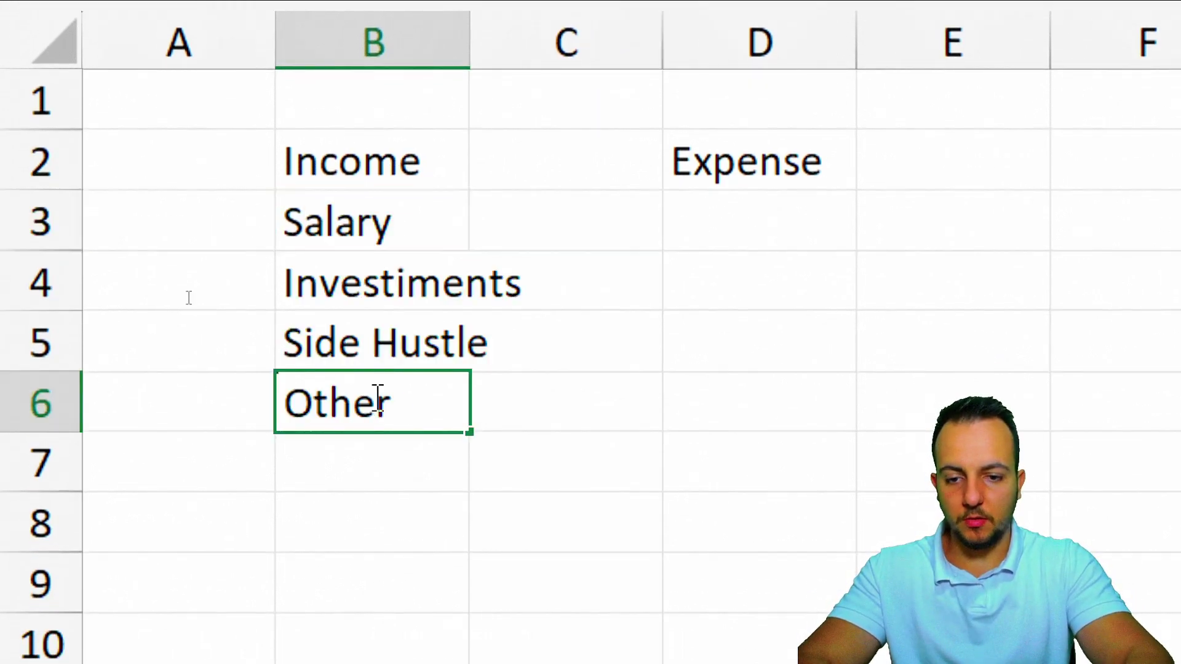
key(Return)
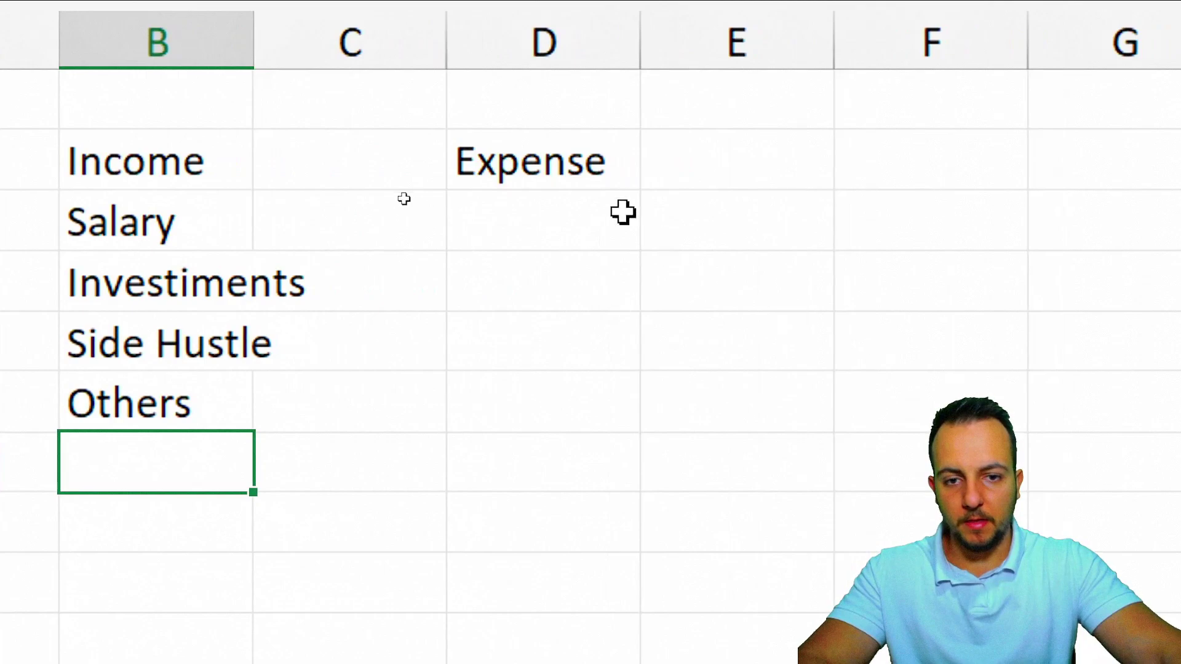
Step: Fill D3:D9 with the seven expense categories, from Rent through Others
click(764, 195)
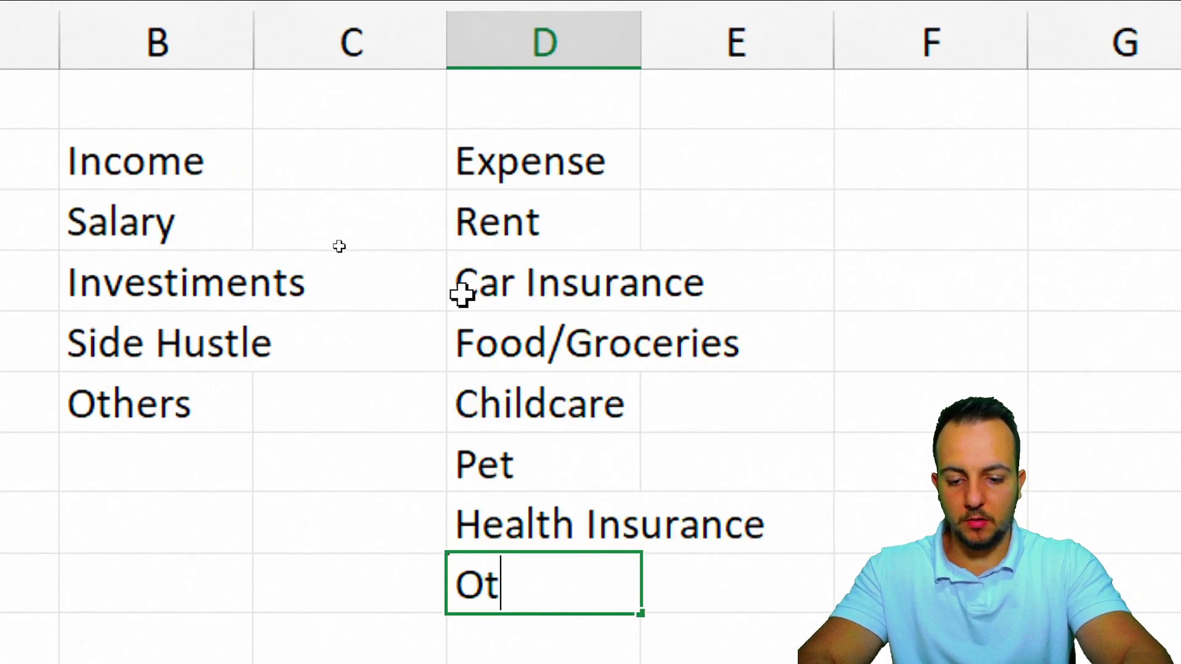
text(hers)
key(Return)
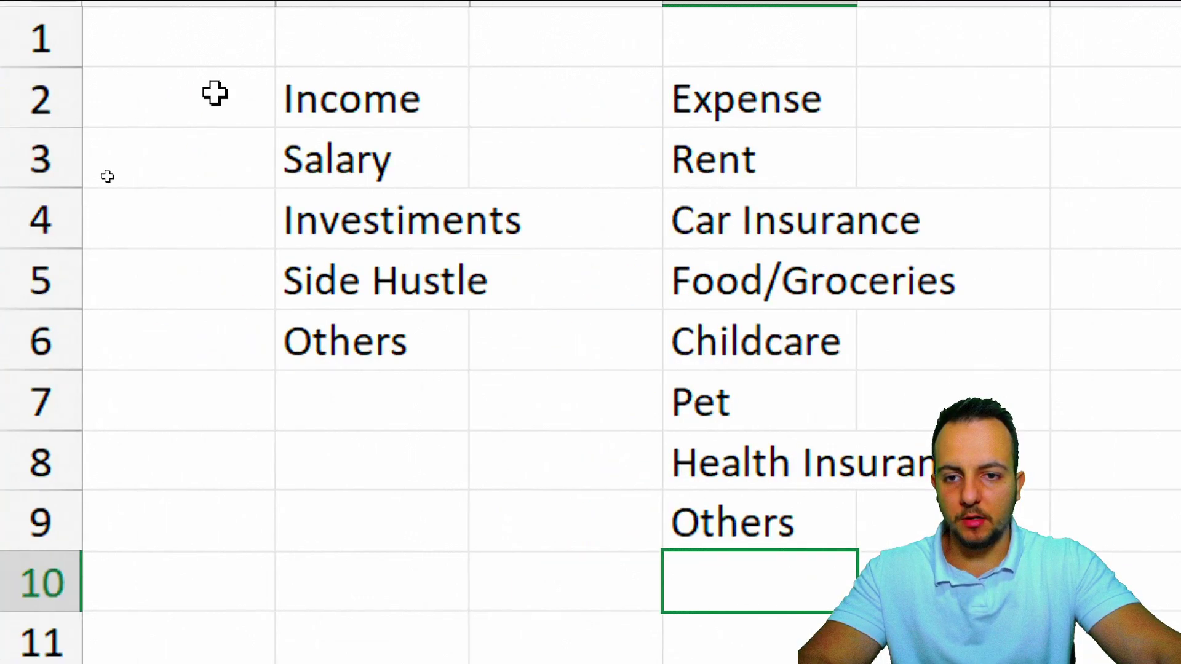
click(400, 74)
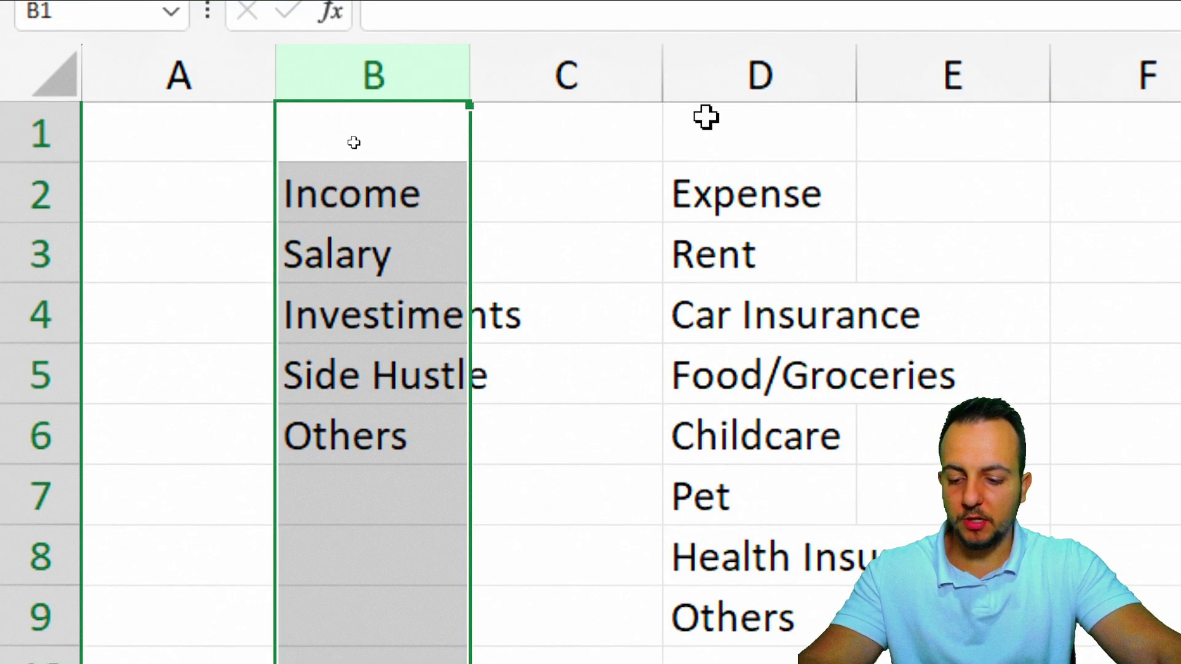
Step: Widen columns B and D together so the category names fit, and narrow column A
ctrl+click(803, 80)
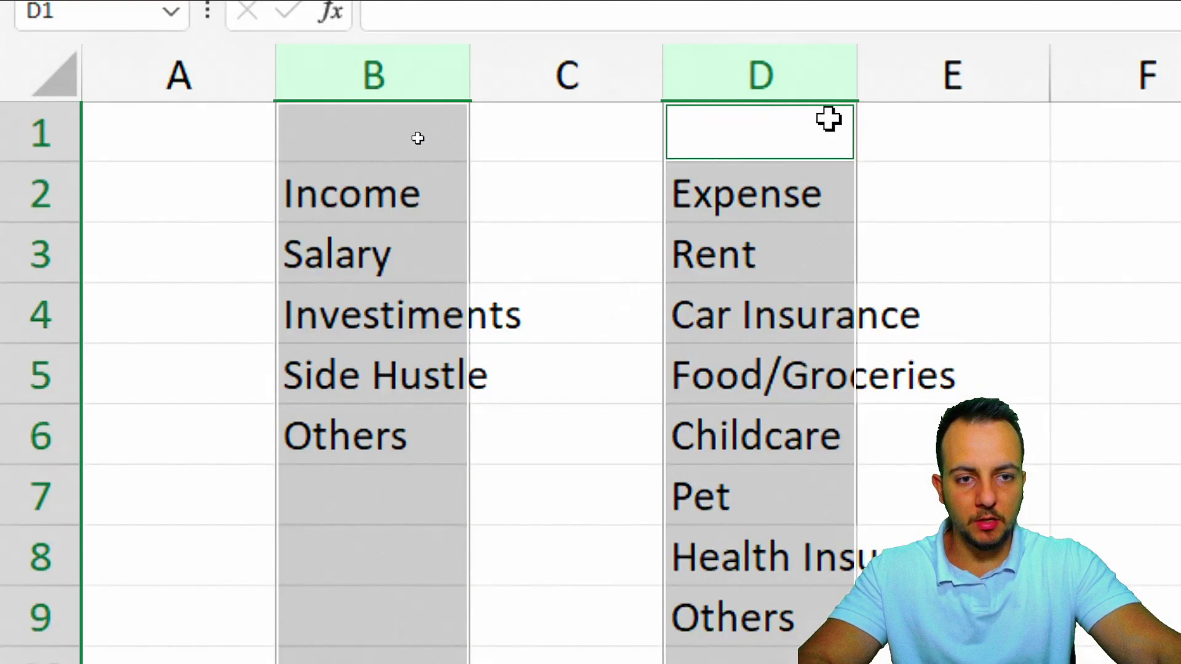
drag(858, 77, 1144, 98)
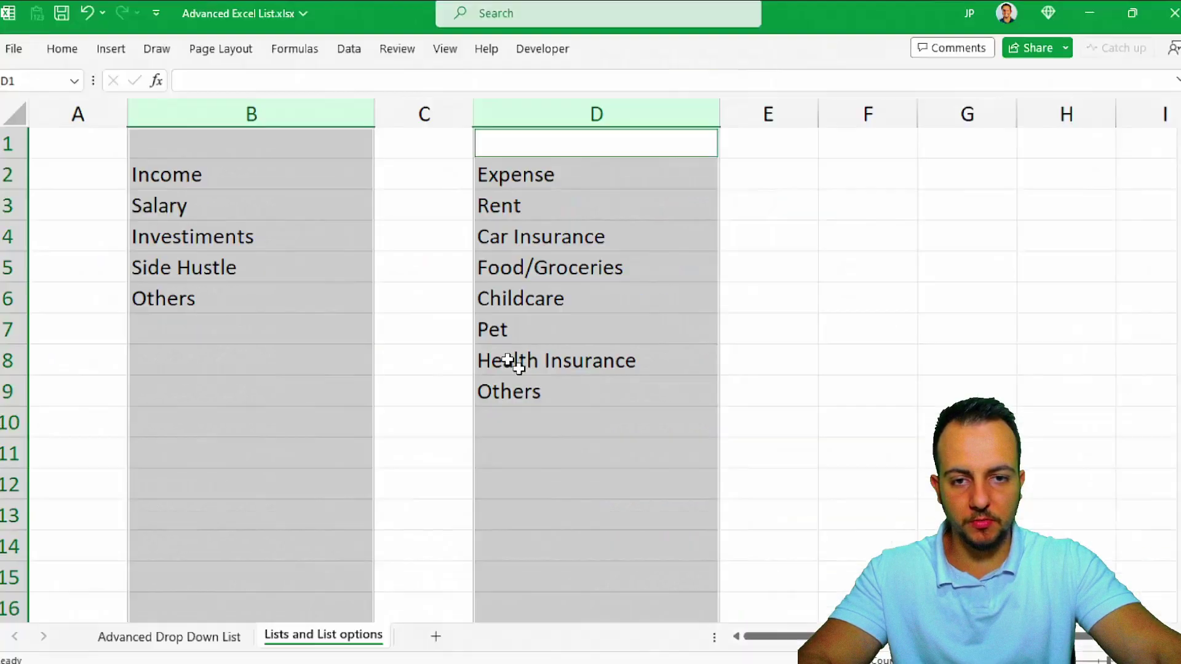
click(53, 120)
drag(127, 120, 64, 120)
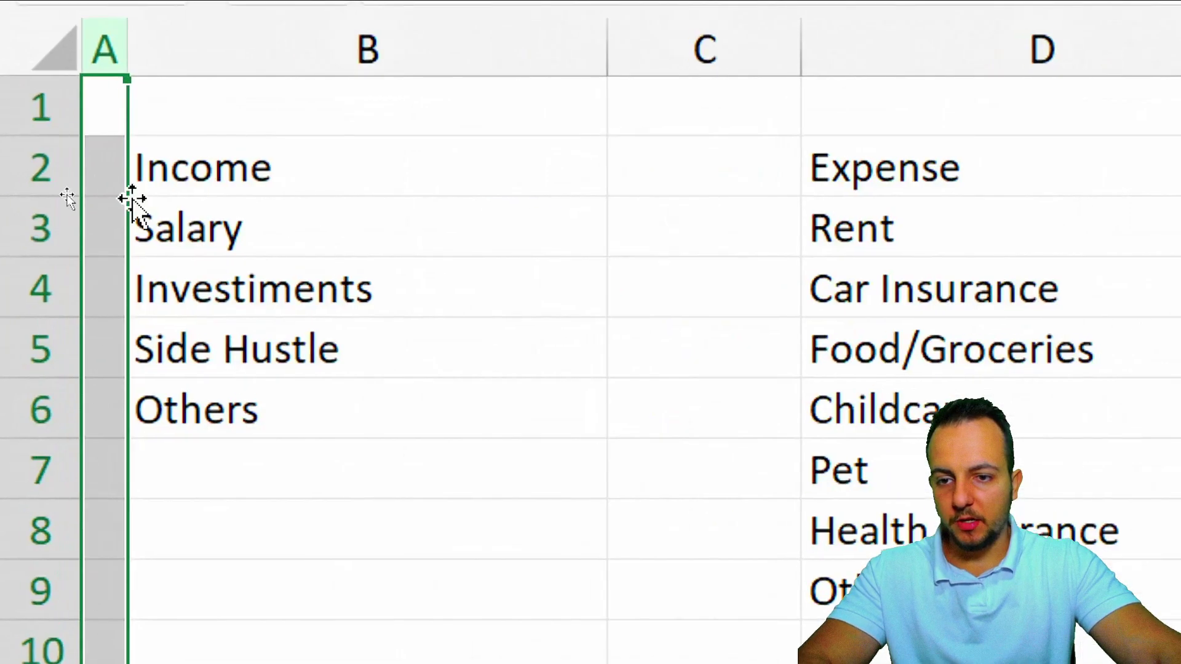
drag(87, 185, 103, 303)
Step: Convert B2:B6 into a table with 'My table has headers' ticked
click(249, 55)
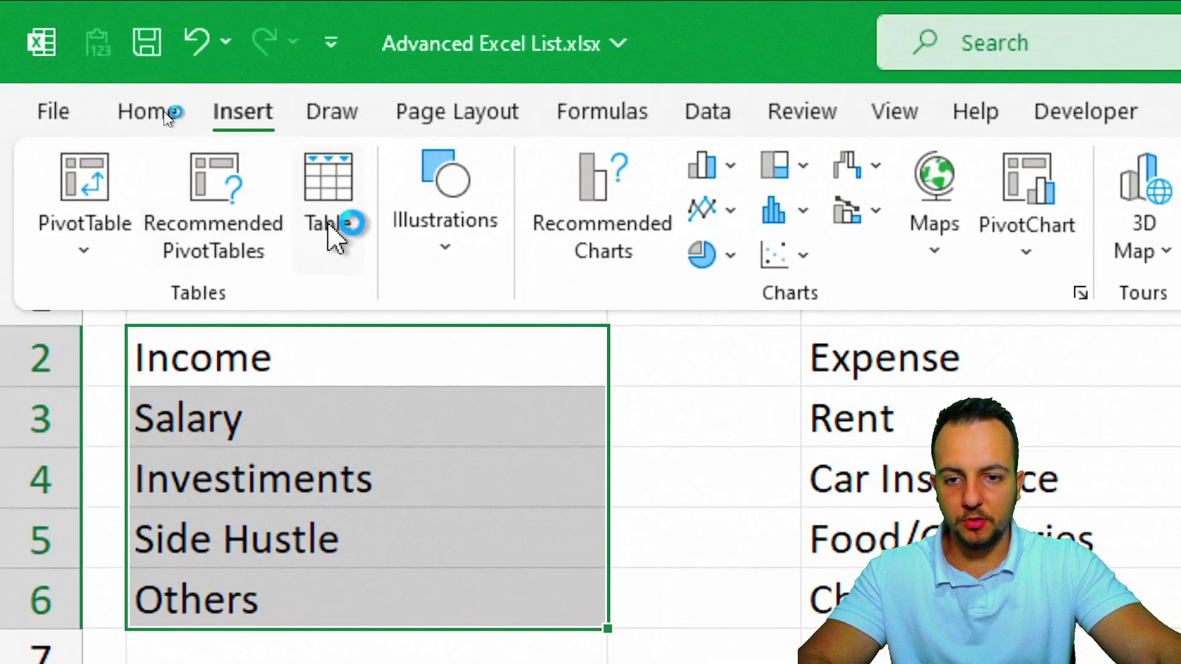
click(332, 234)
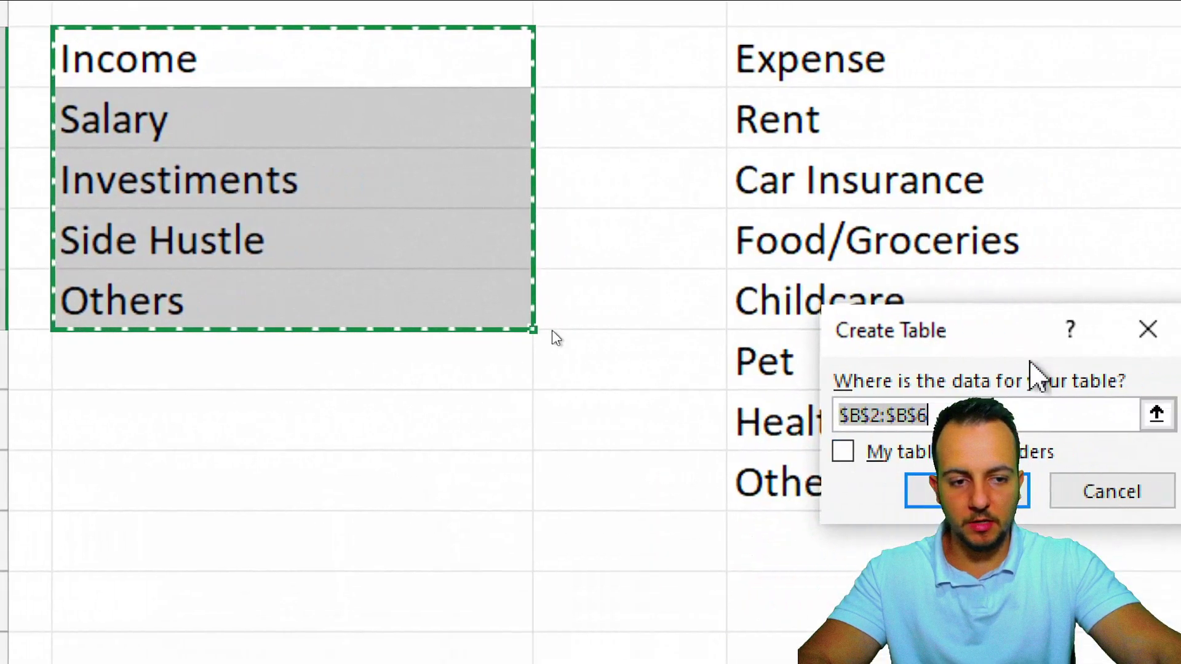
drag(984, 332, 493, 147)
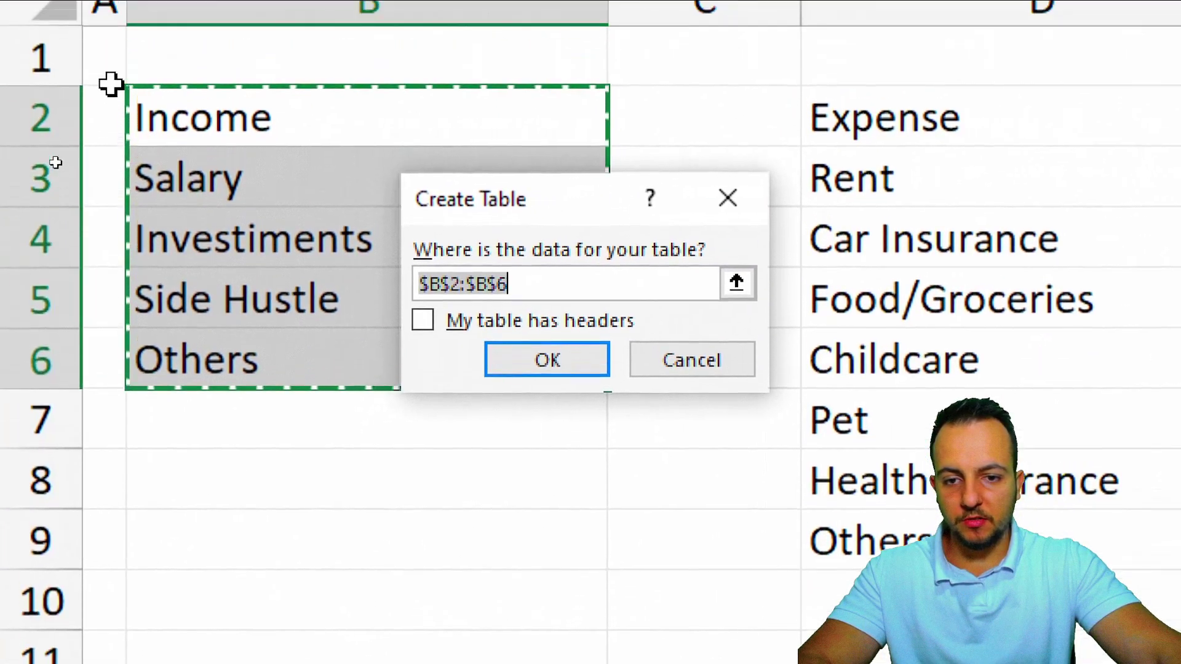
click(462, 326)
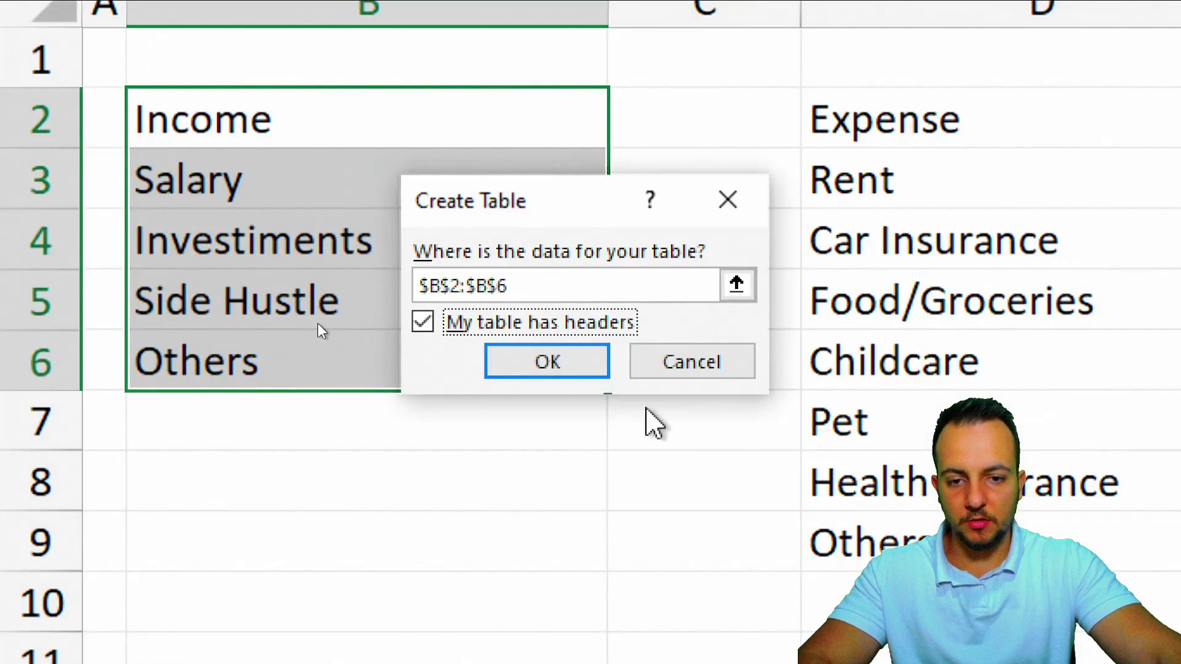
click(422, 332)
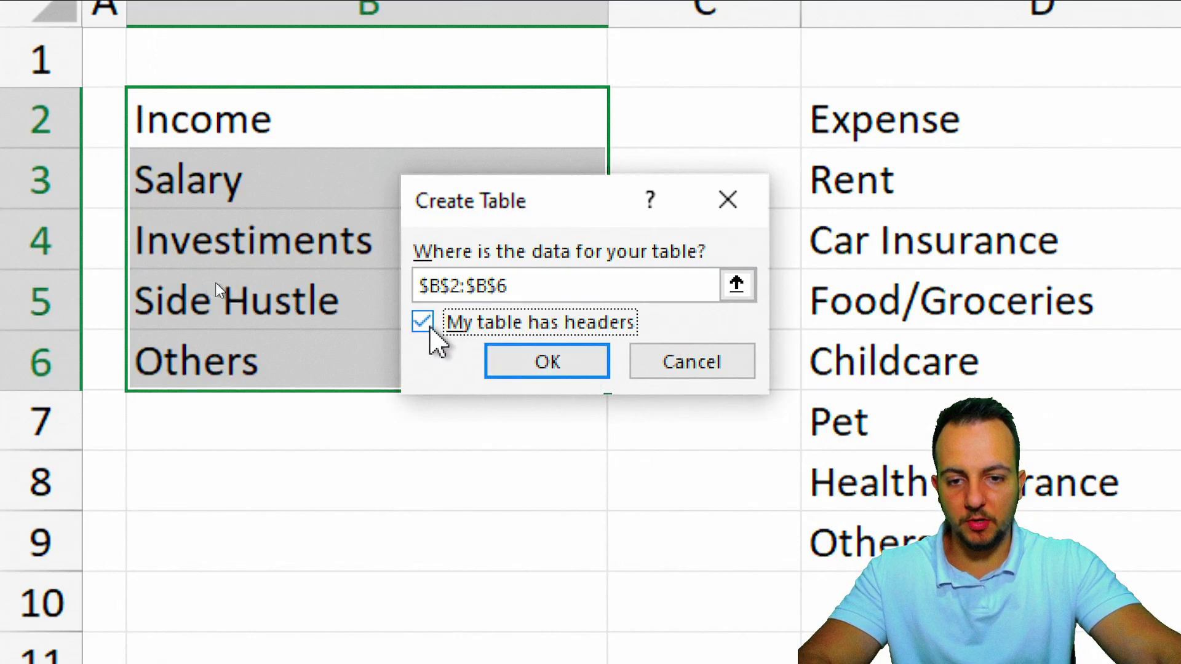
click(536, 369)
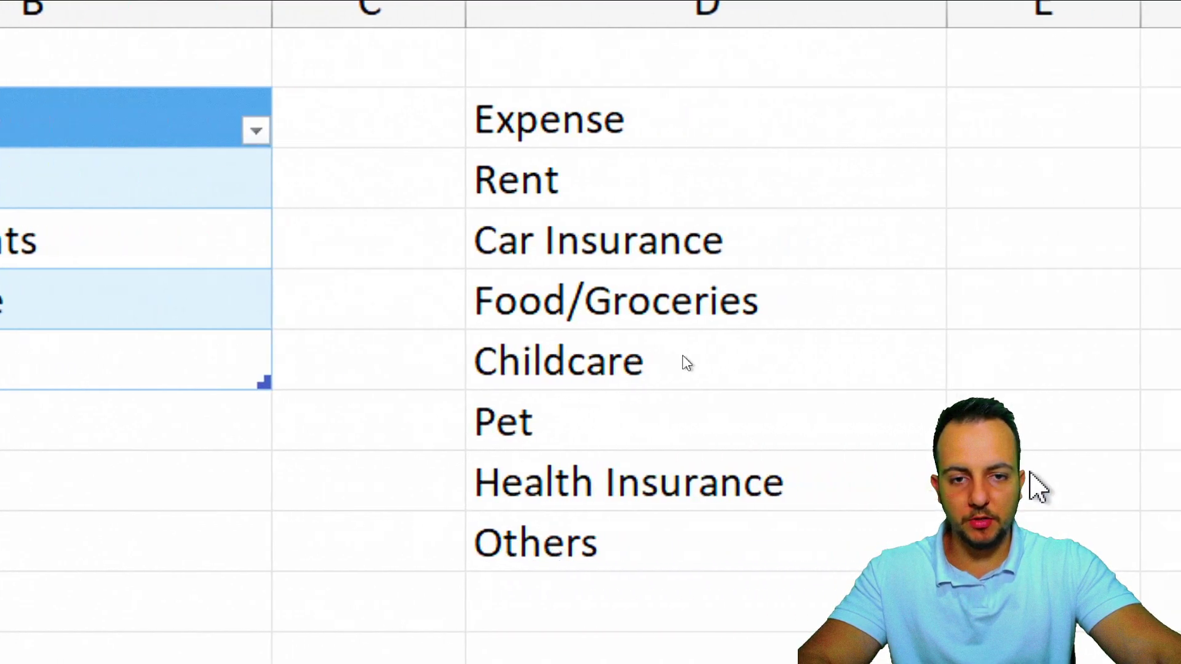
Step: Select D2:D9 and insert it as a table with Expense as its header
drag(719, 140, 586, 532)
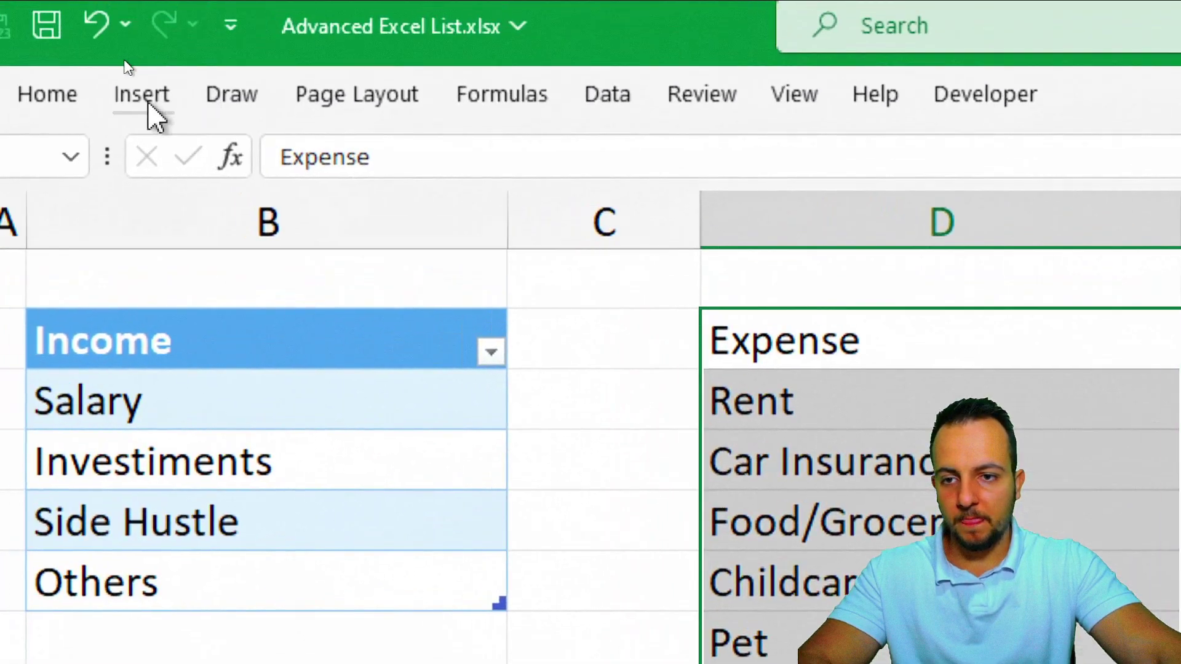
click(150, 105)
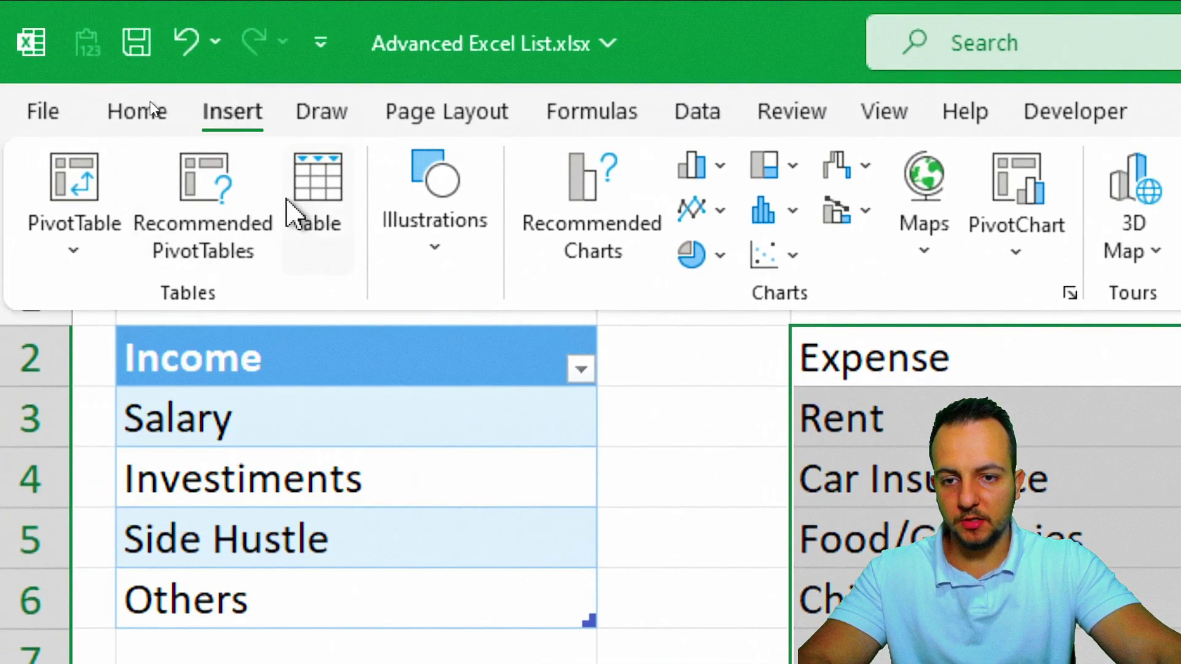
click(286, 203)
click(422, 562)
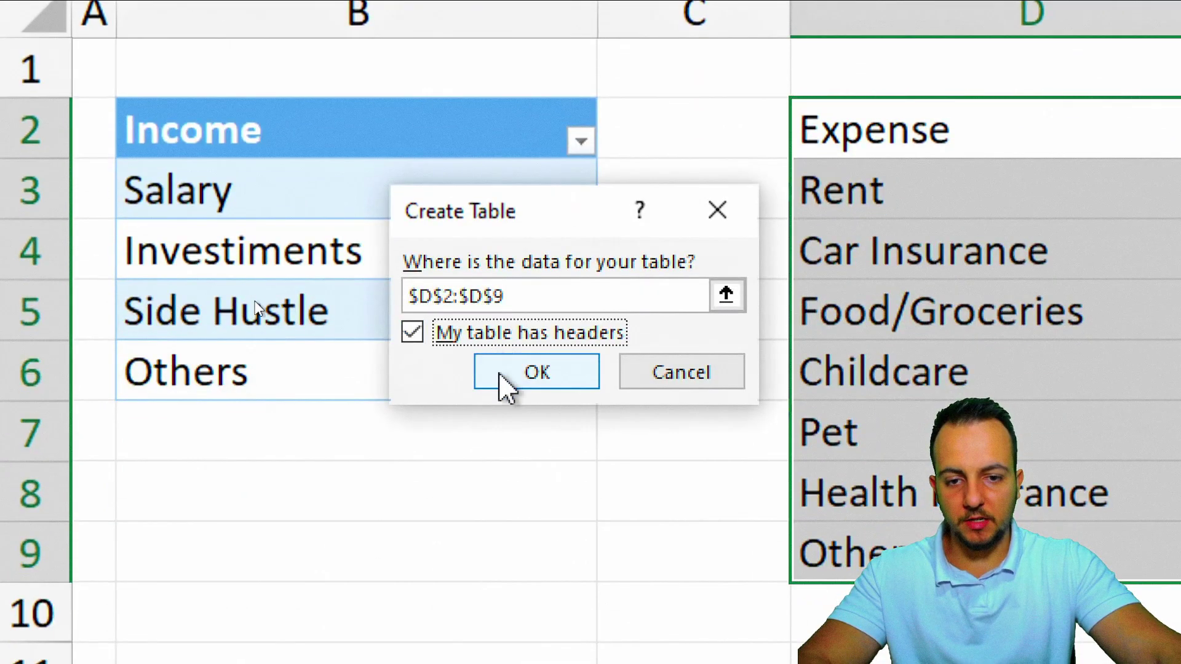
click(500, 374)
click(488, 357)
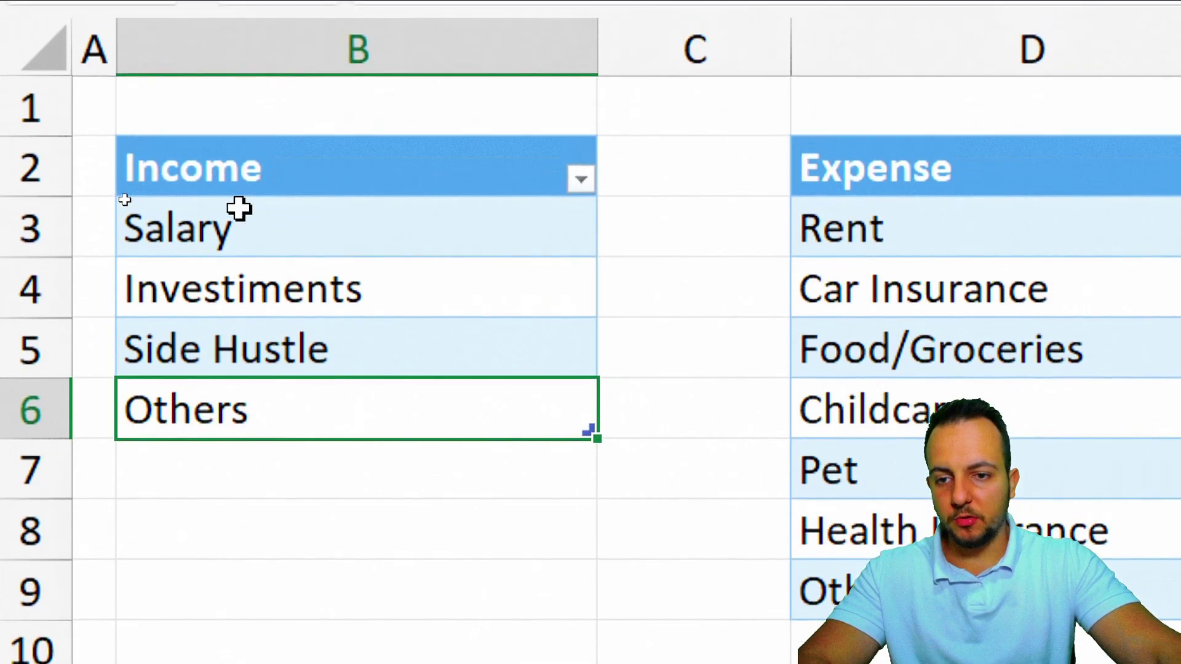
Step: Apply the Green Medium 14 table style to the Income table
click(226, 216)
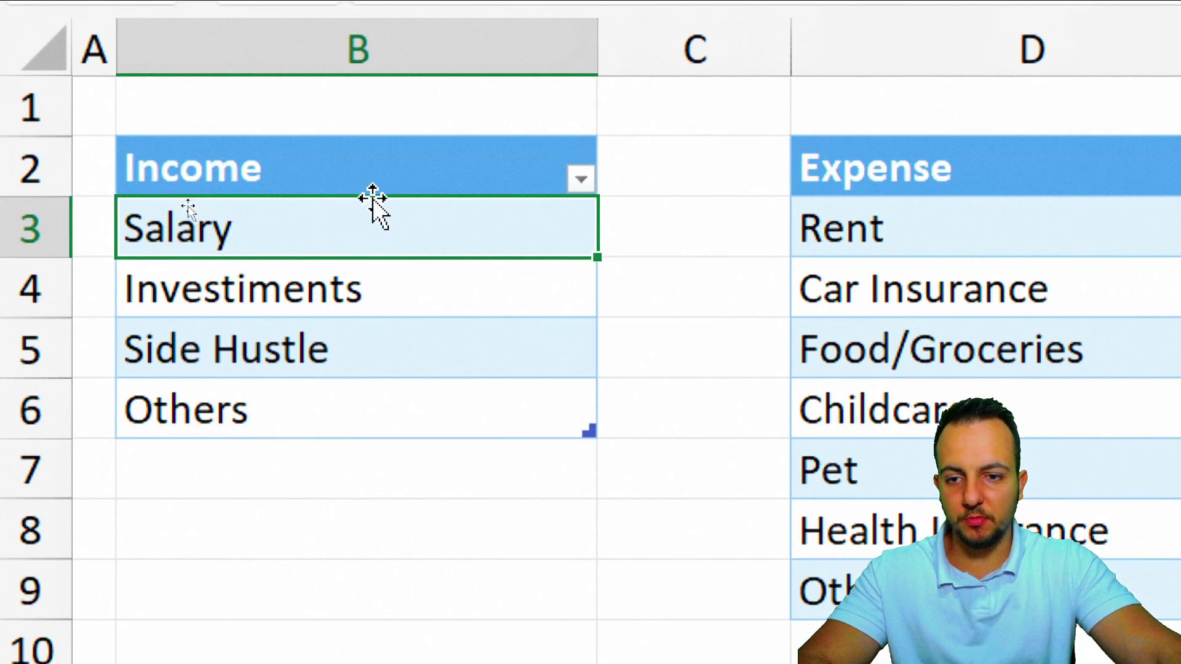
click(396, 262)
click(429, 253)
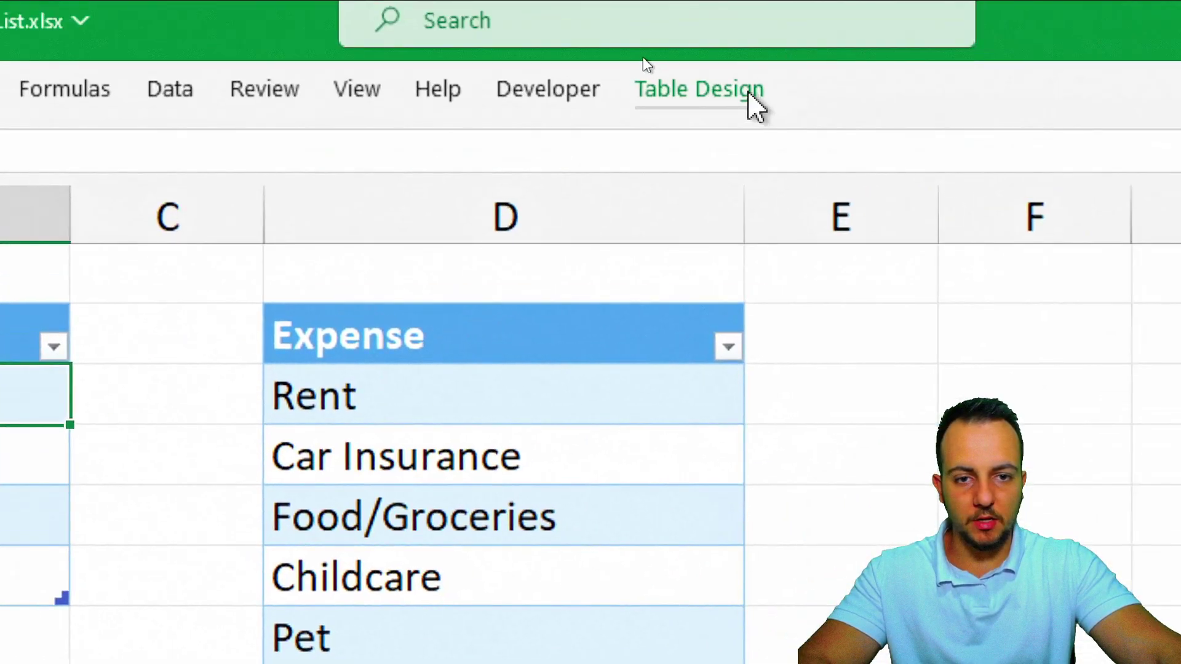
click(757, 108)
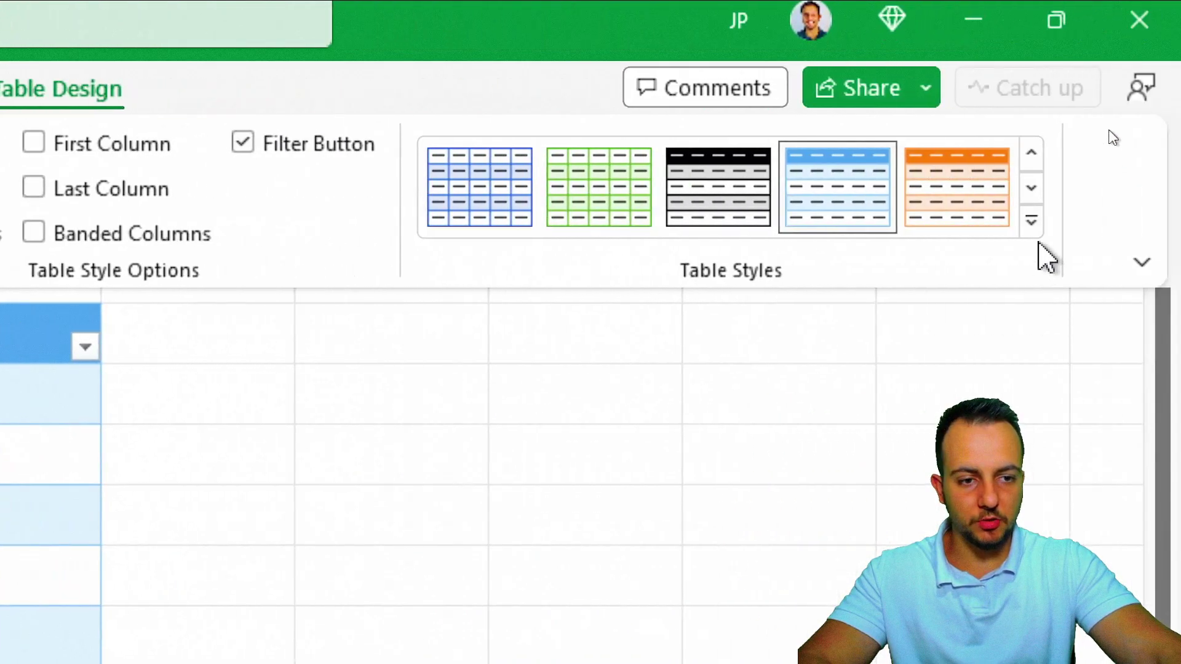
click(1032, 220)
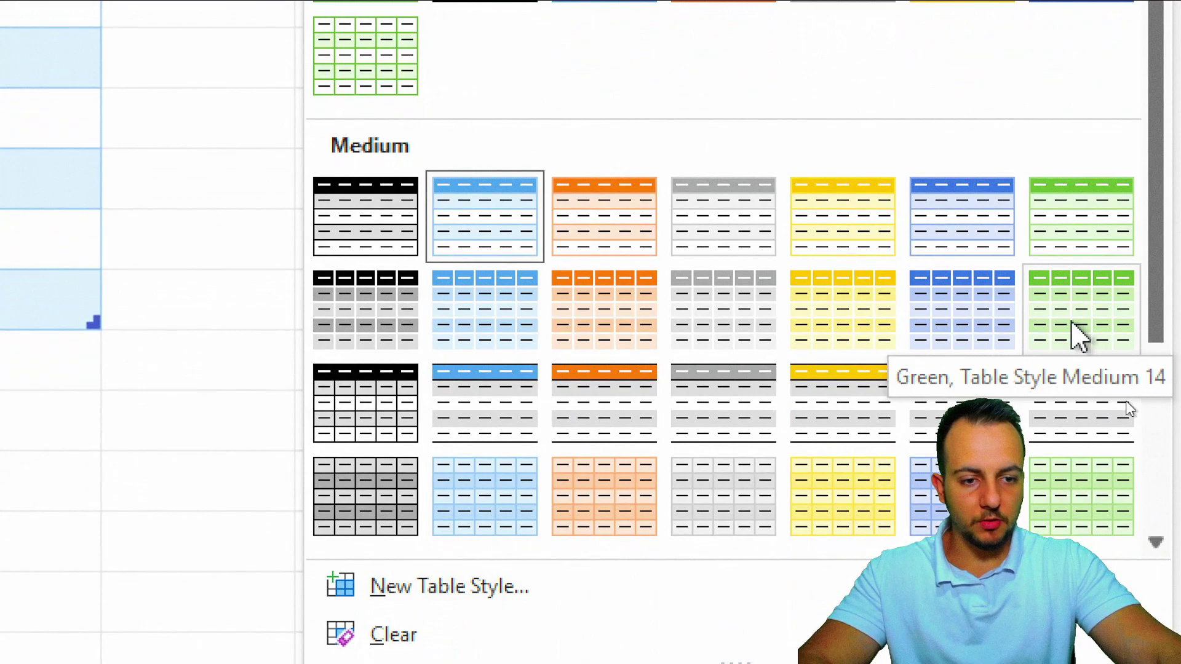
click(1080, 337)
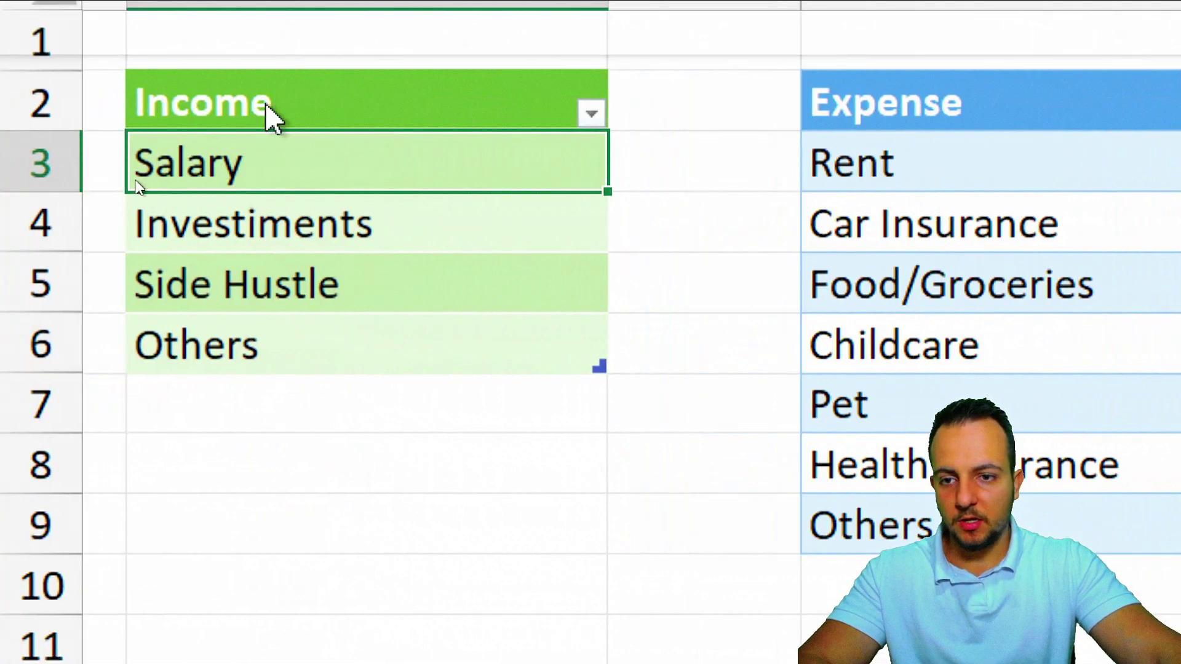
Step: Apply an orange Medium table style to the Expense table
click(257, 120)
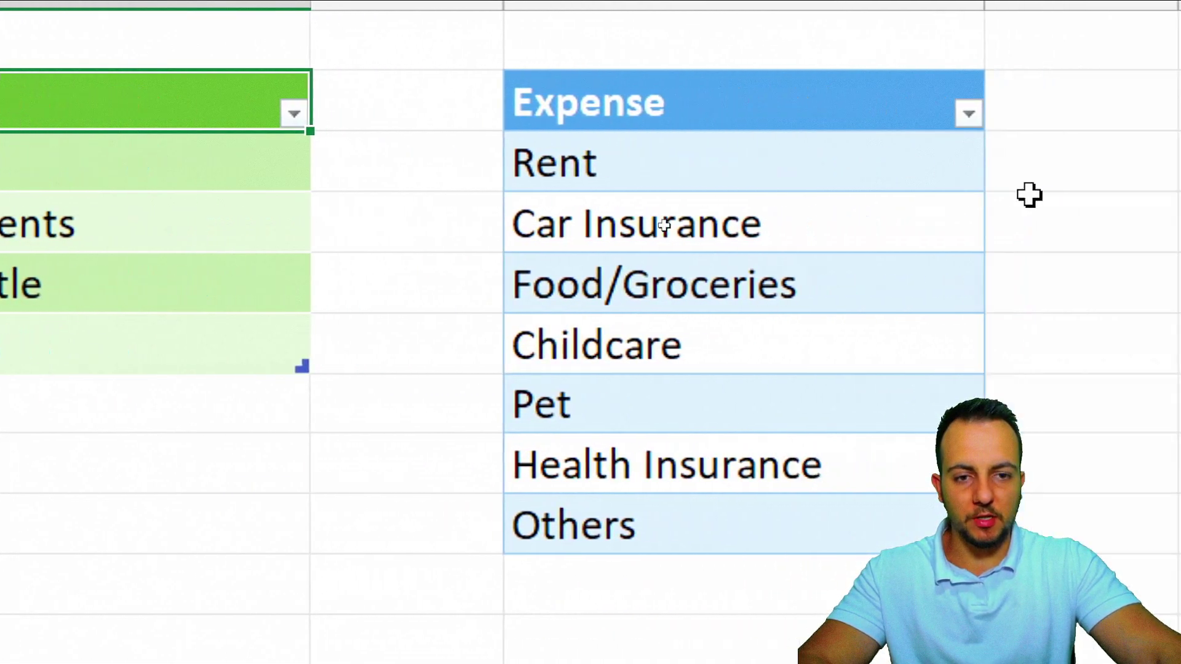
click(708, 117)
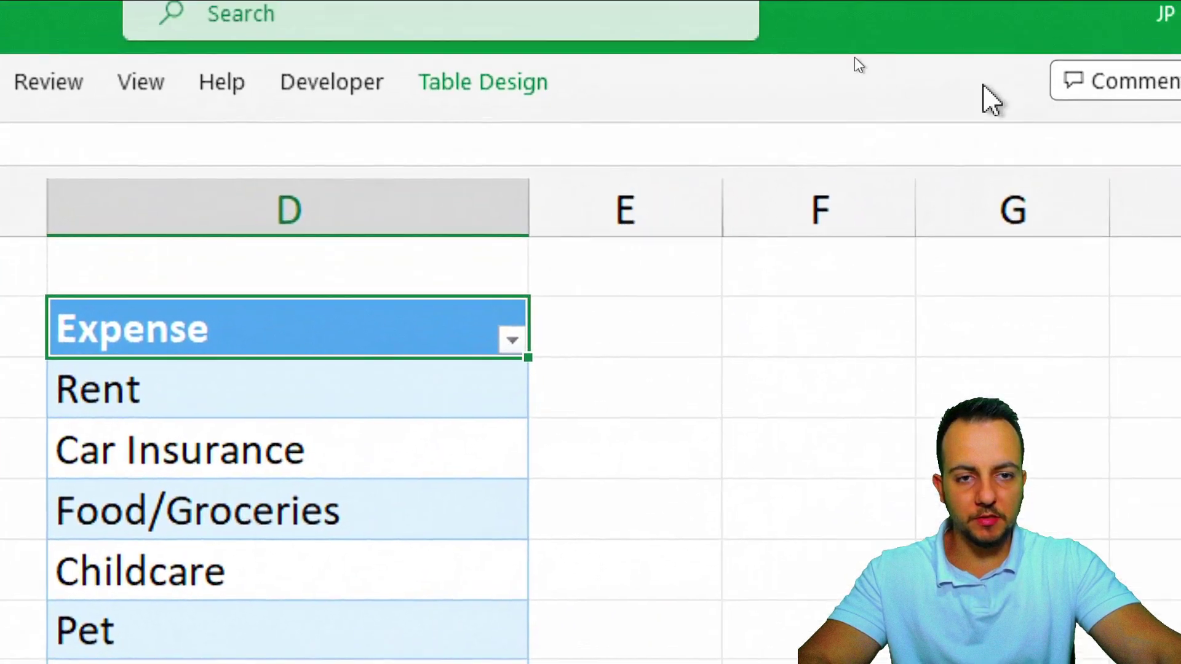
click(492, 82)
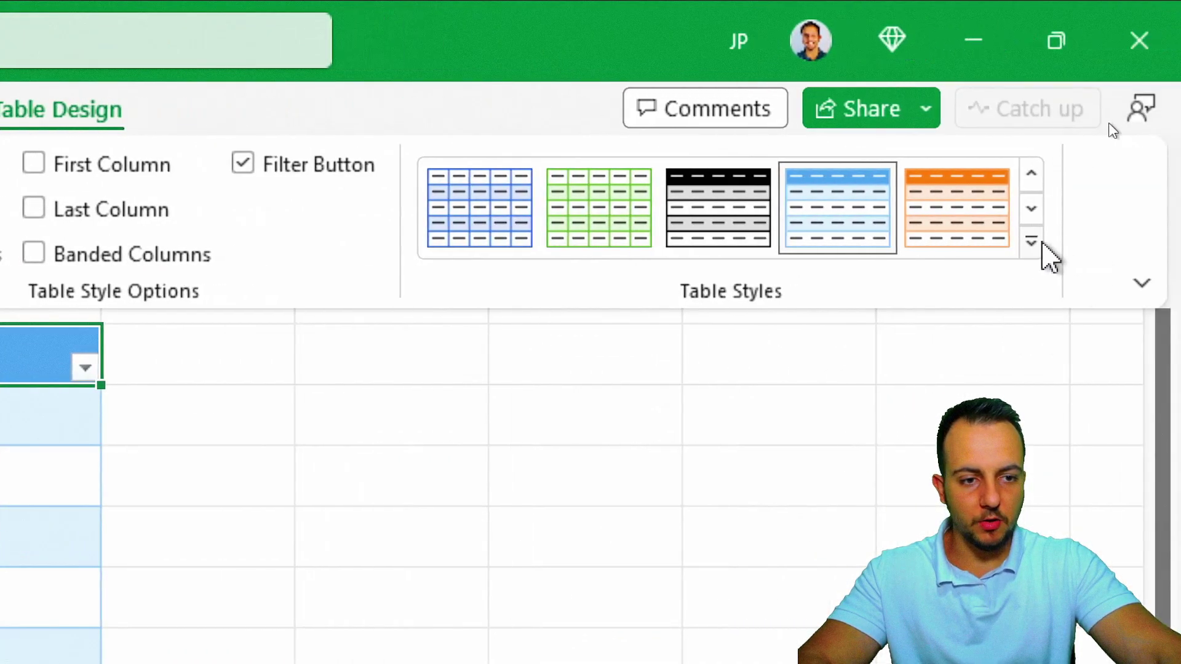
click(1031, 241)
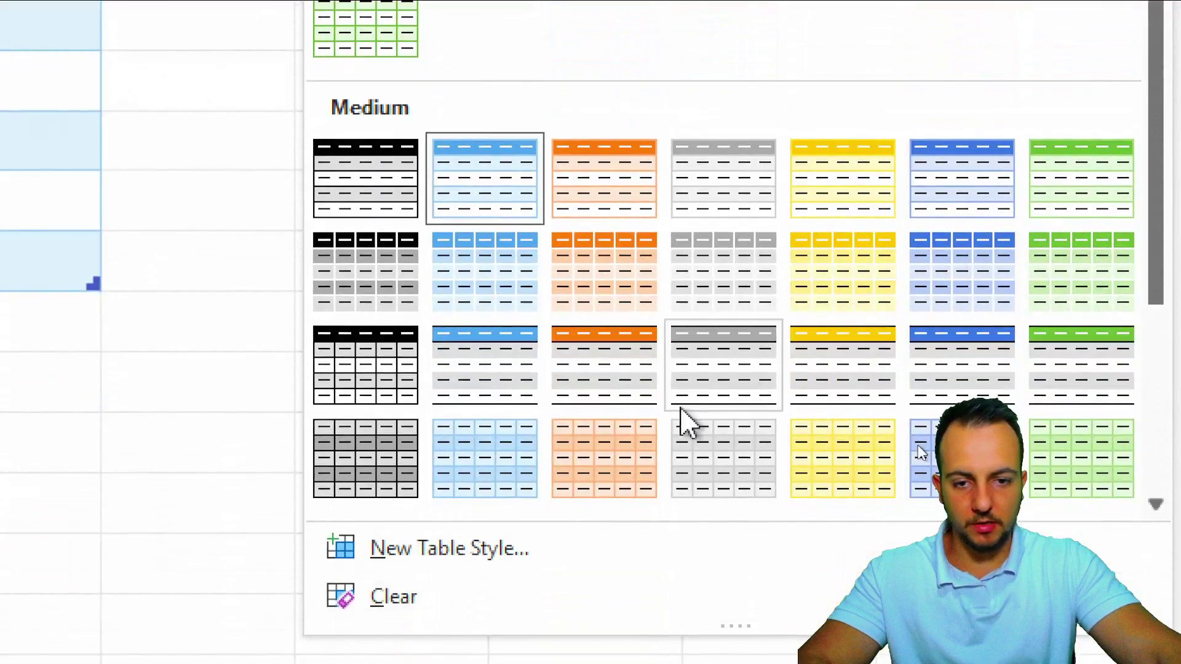
click(599, 301)
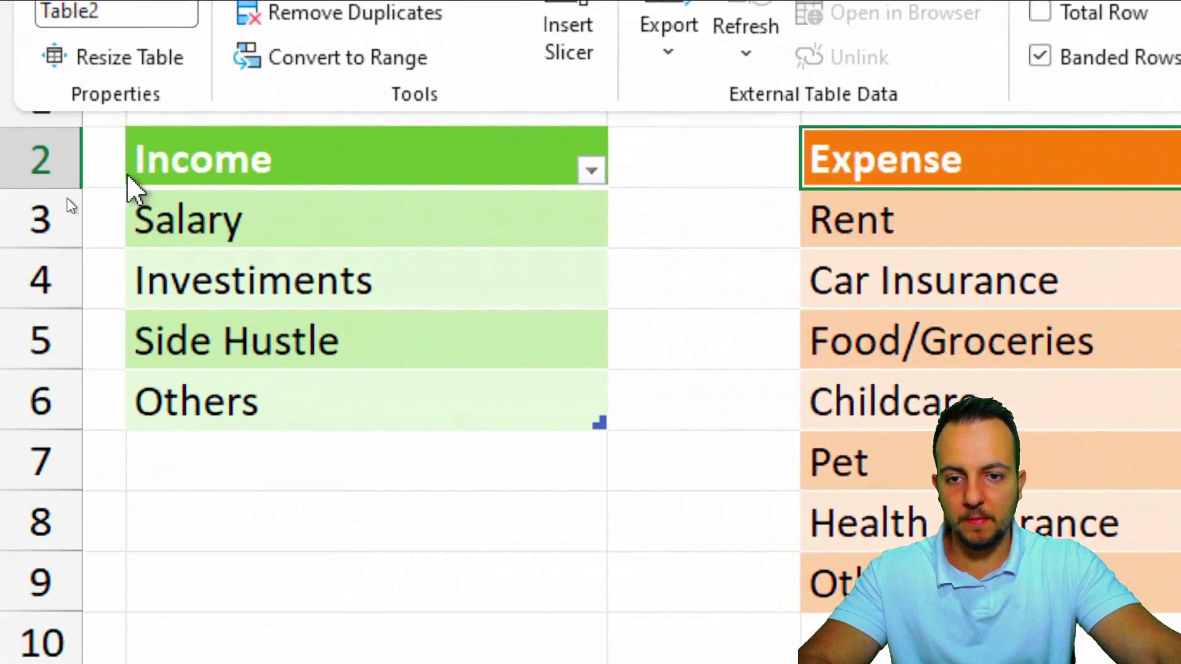
click(183, 360)
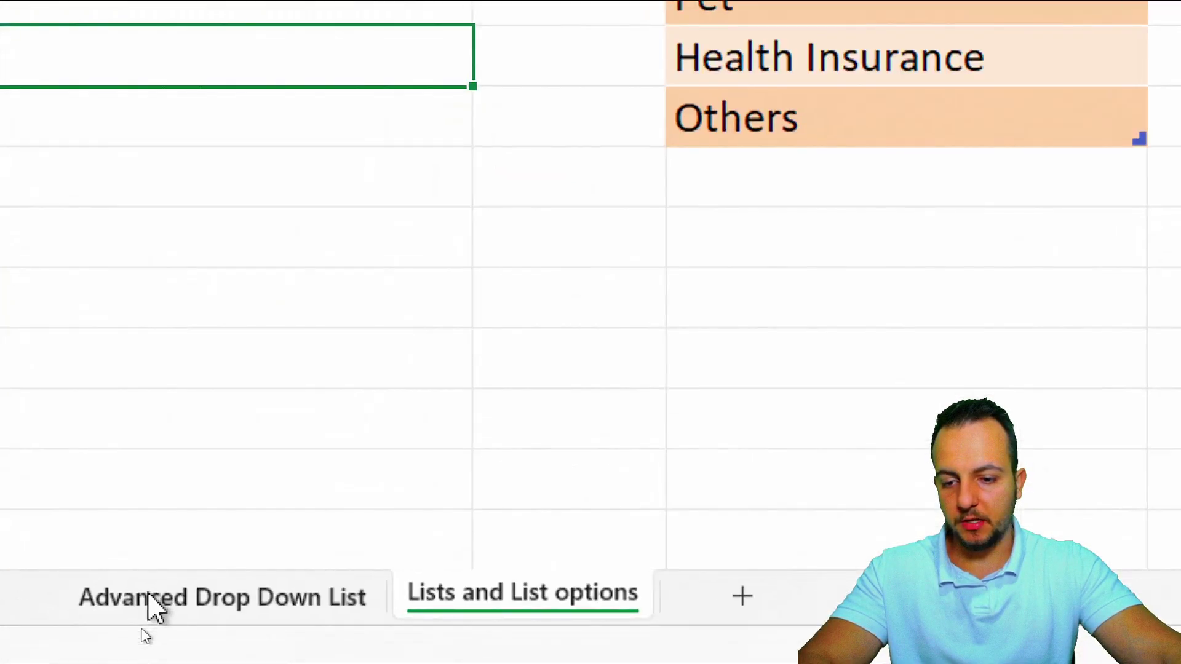
Step: Return to the Advanced Drop Down List sheet and select the 1/1/2024 Type cell
click(154, 602)
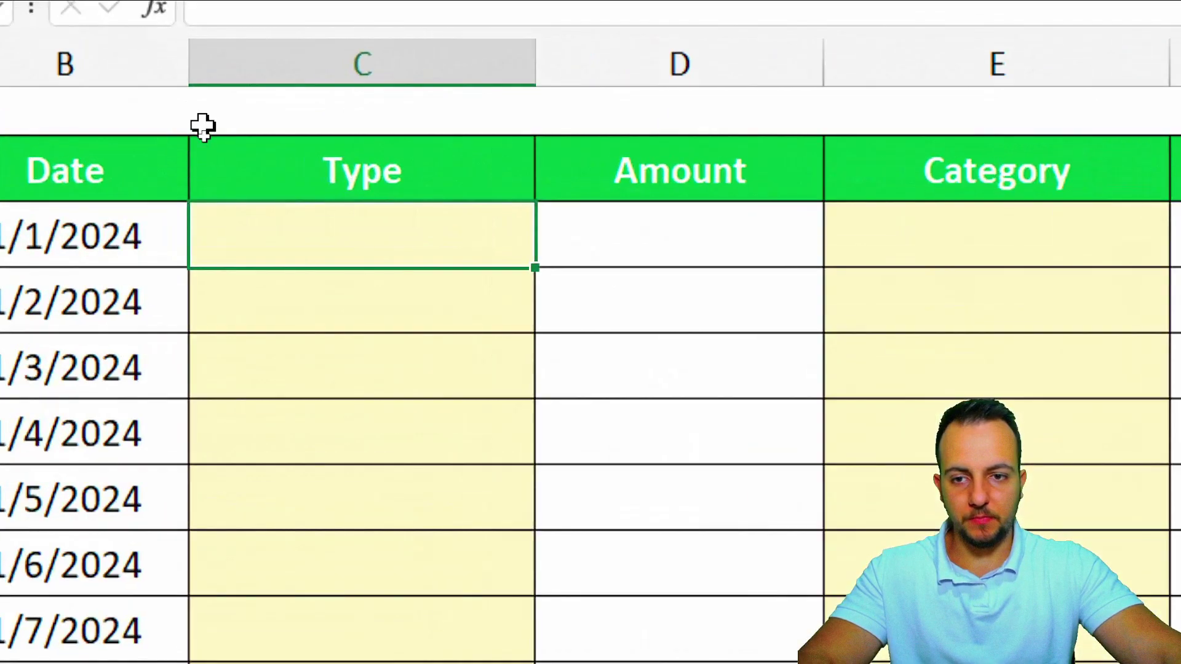
click(234, 125)
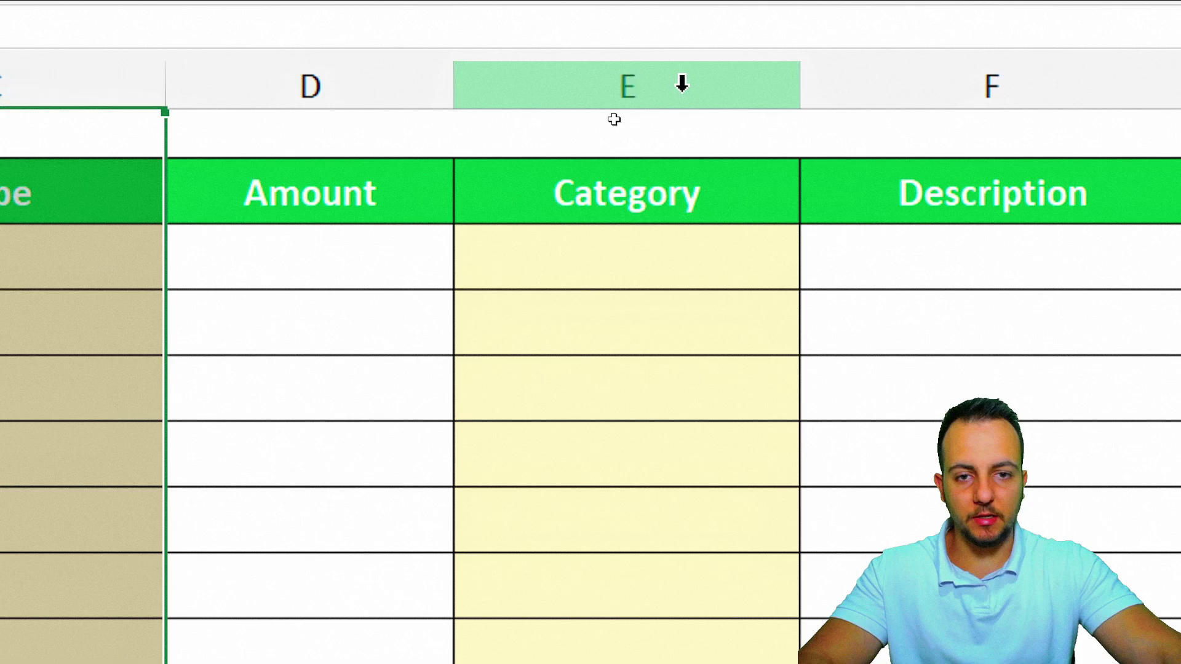
click(681, 83)
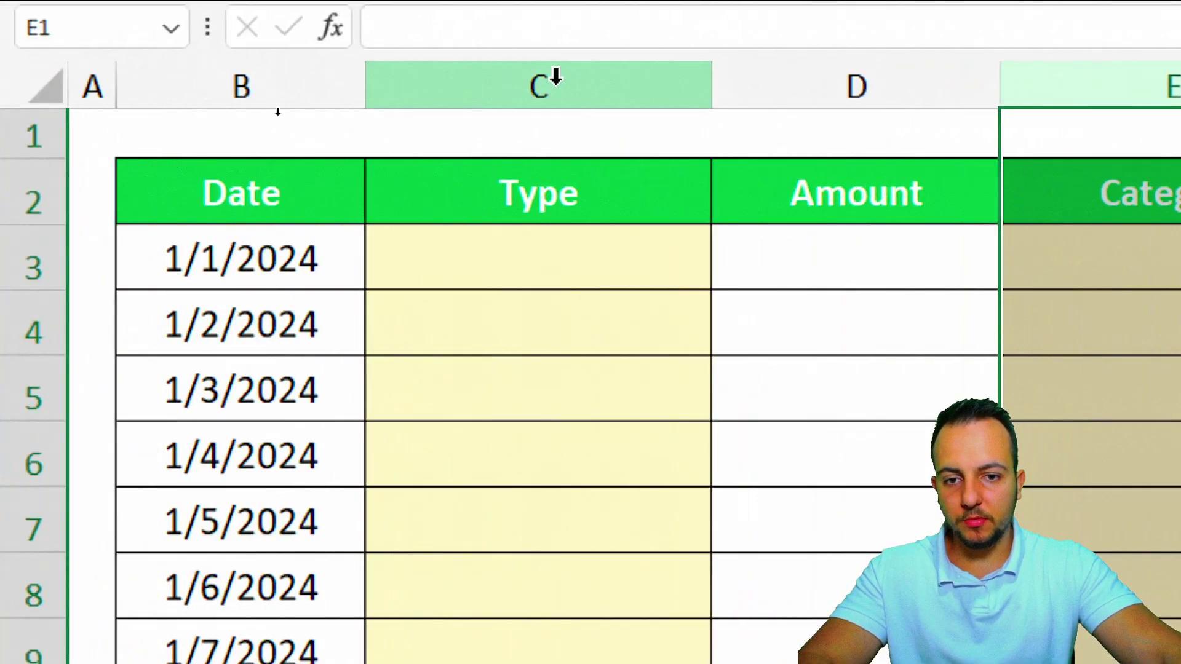
ctrl+click(554, 83)
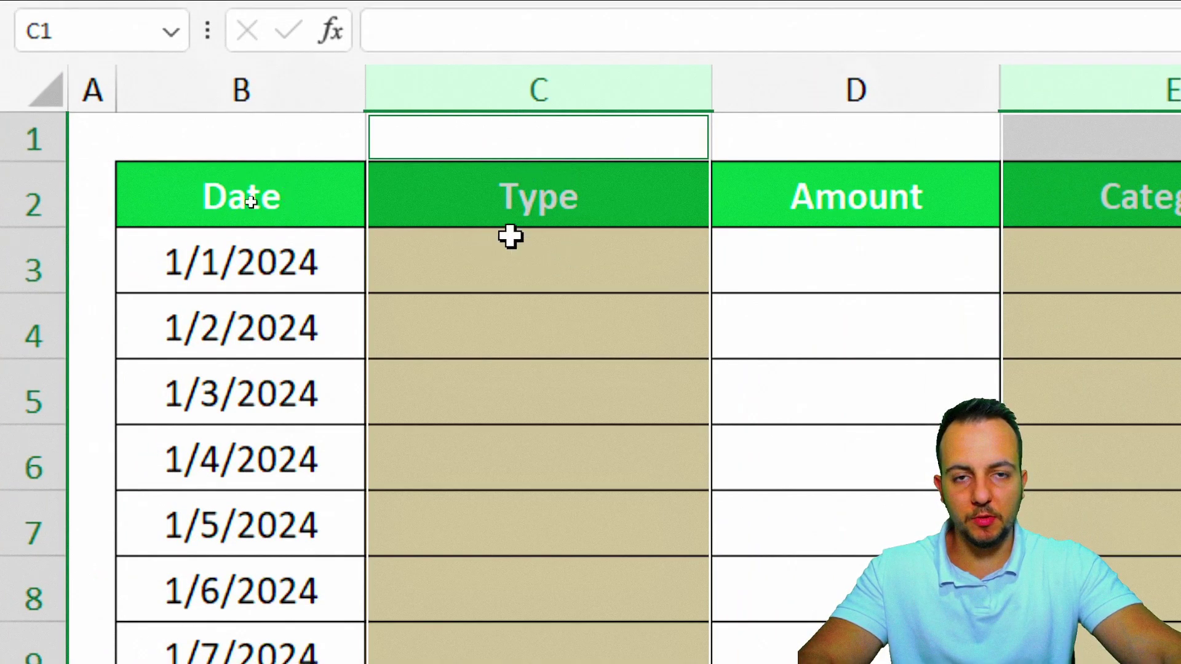
click(530, 266)
click(600, 98)
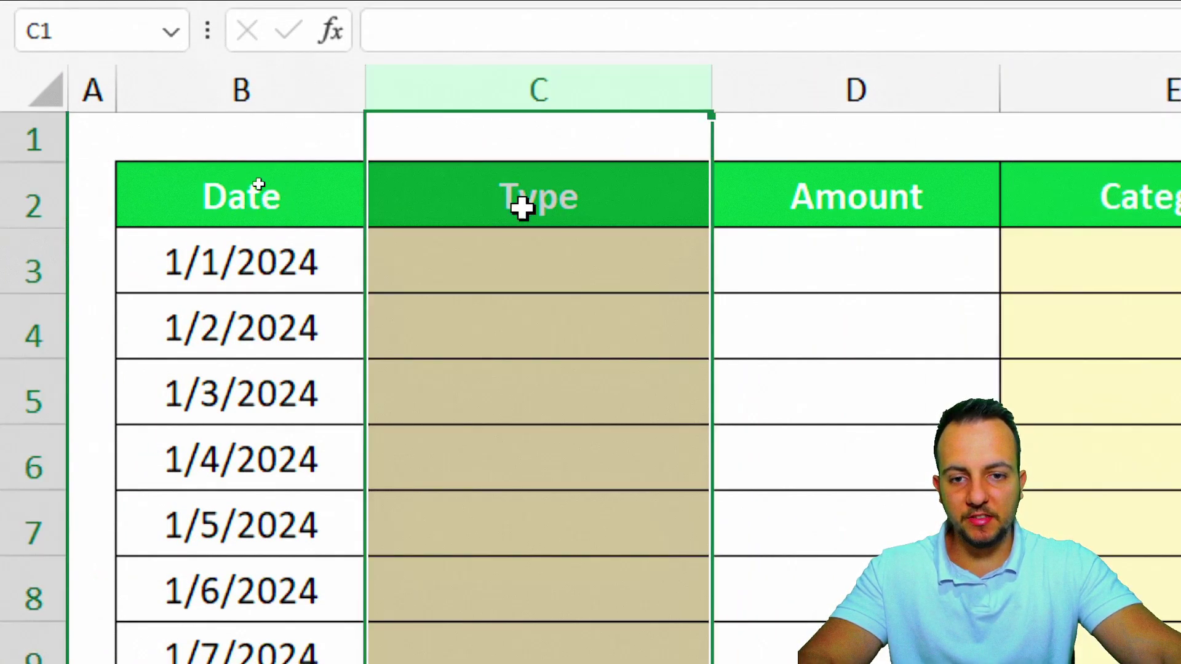
click(525, 246)
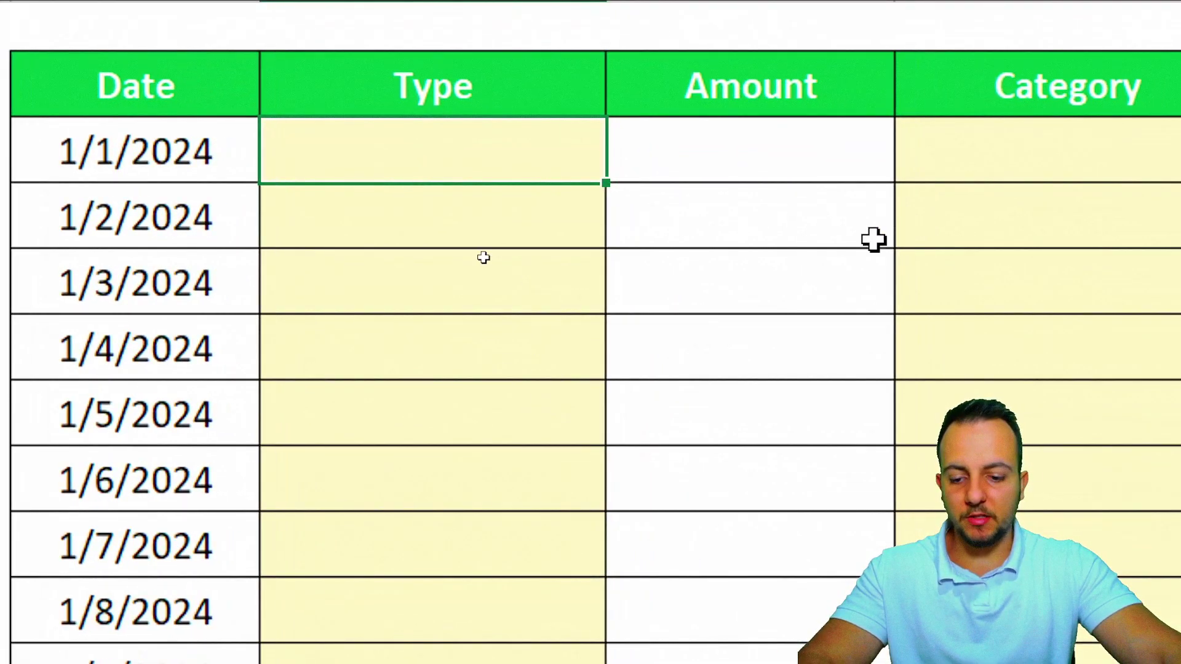
Step: Enter Income for 1/1/2024 and Expense for 1/2/2024, then select Type cells C3:C12
text(Income)
key(Return)
text(Expe)
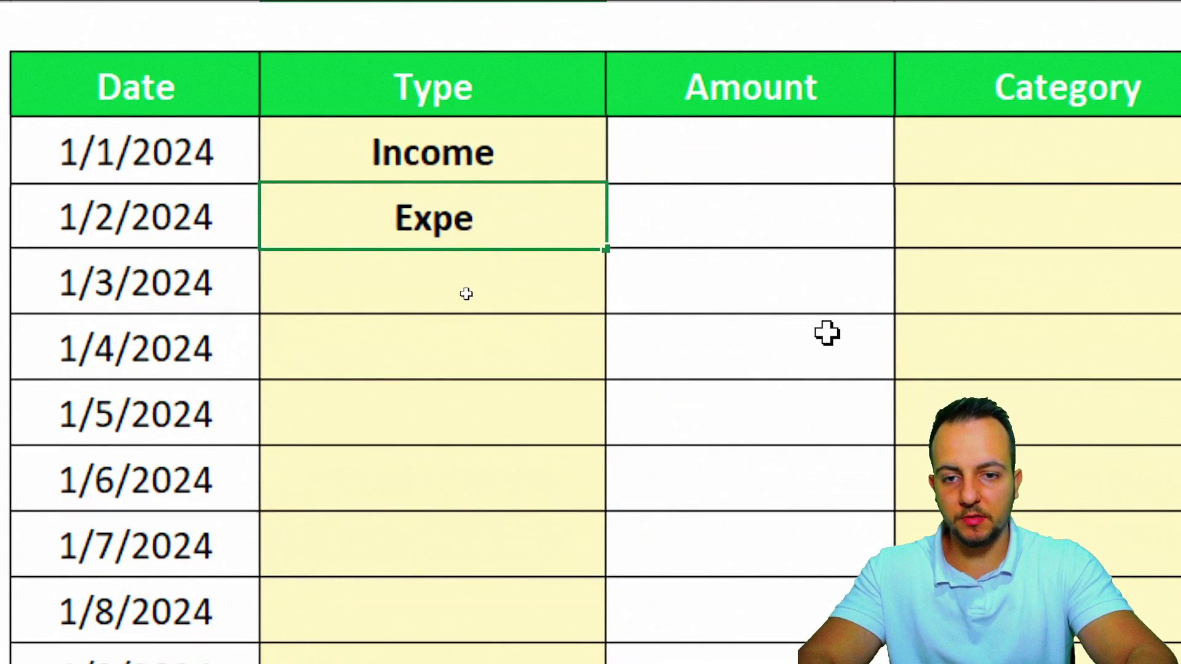
text(nse)
key(Return)
click(595, 150)
click(516, 213)
click(526, 165)
drag(489, 587, 459, 663)
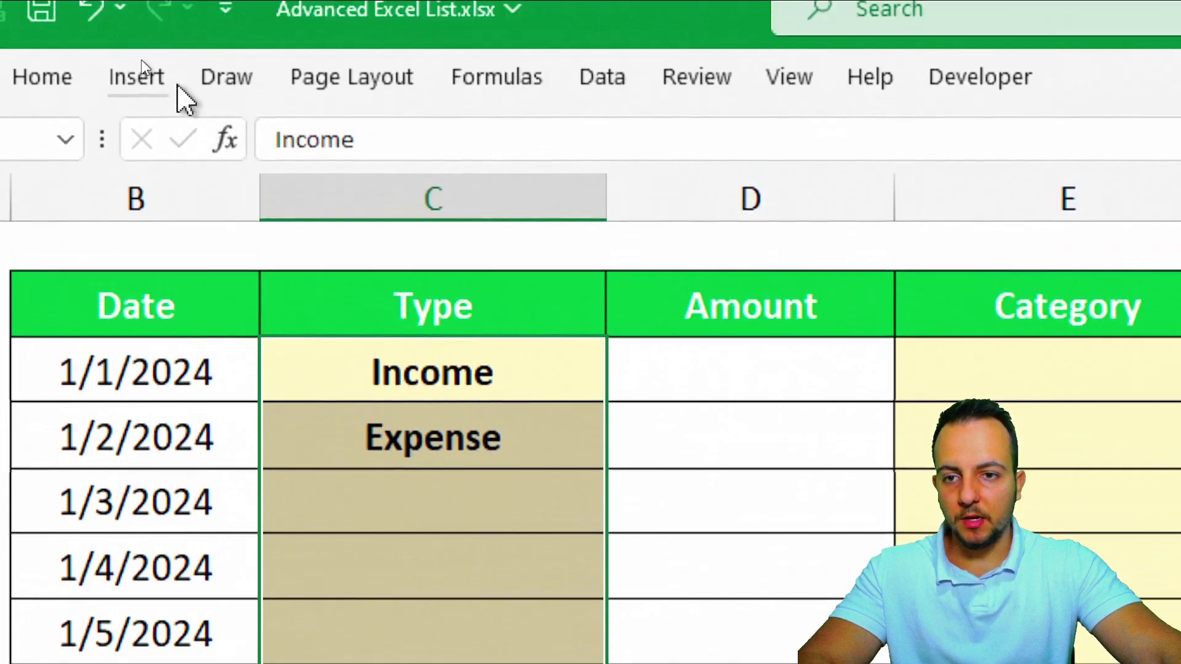
Step: Add List data validation to the Type cells with source 'Income,Expense'
click(603, 97)
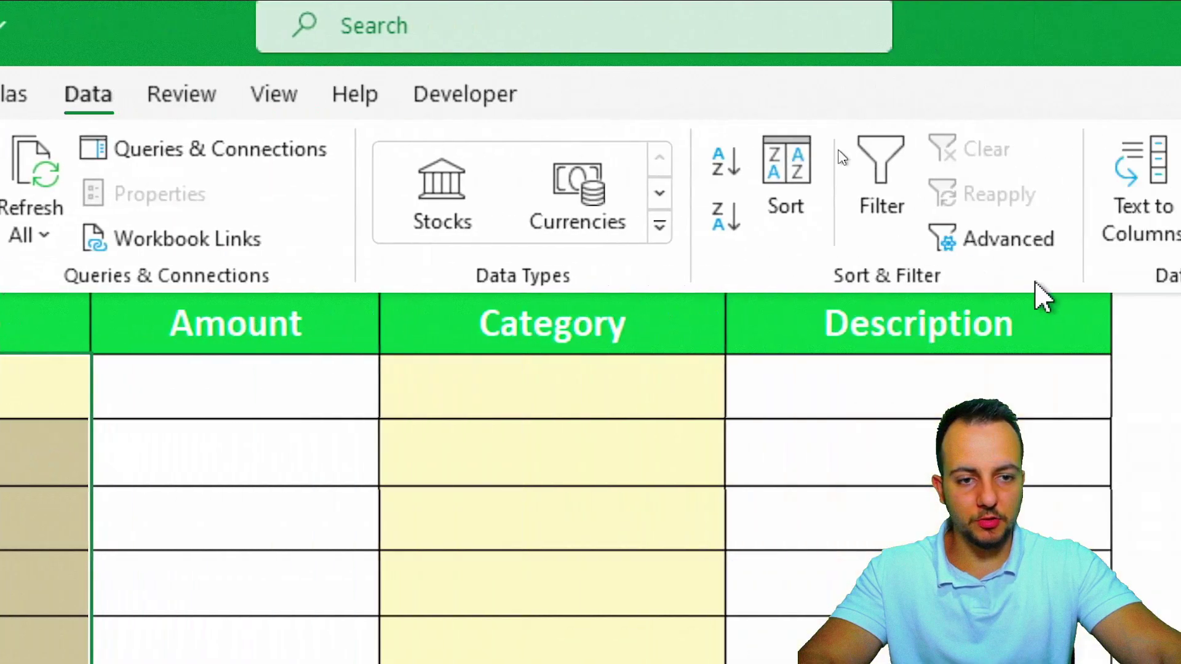
click(1002, 241)
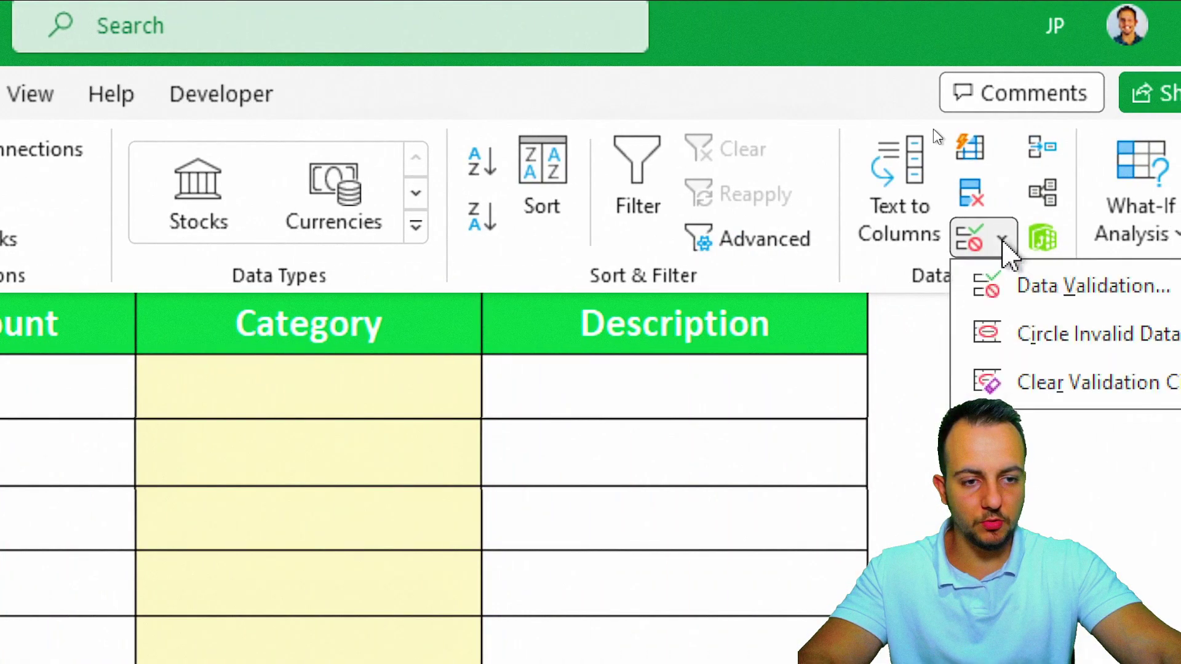
click(987, 295)
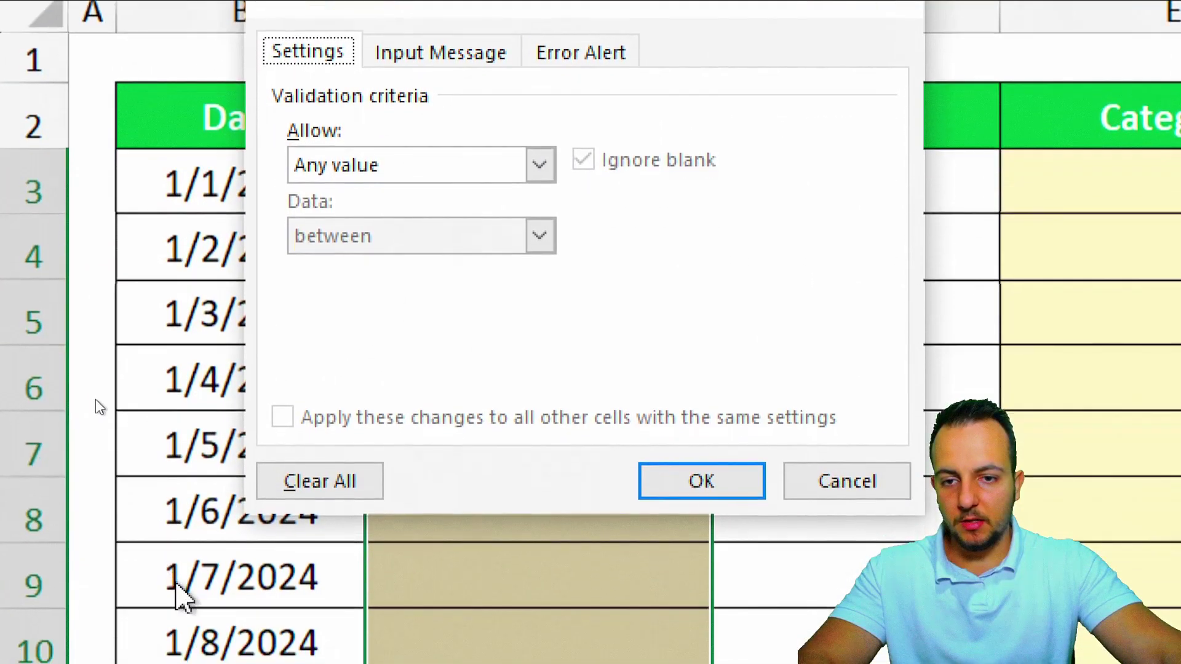
click(384, 171)
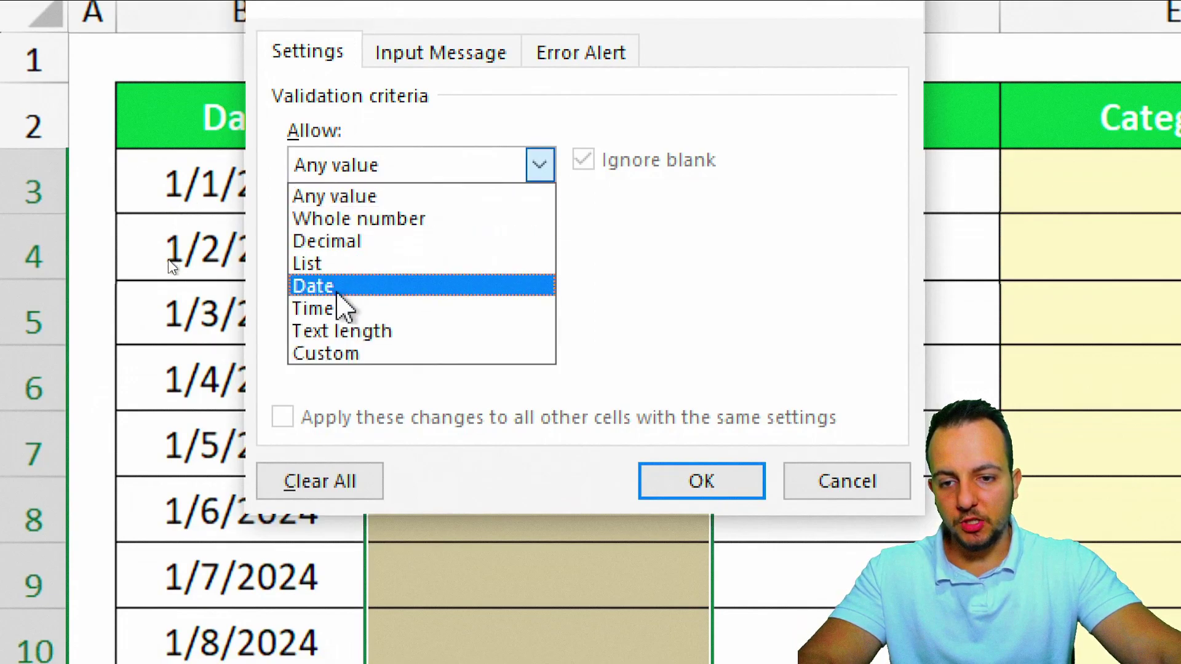
click(358, 265)
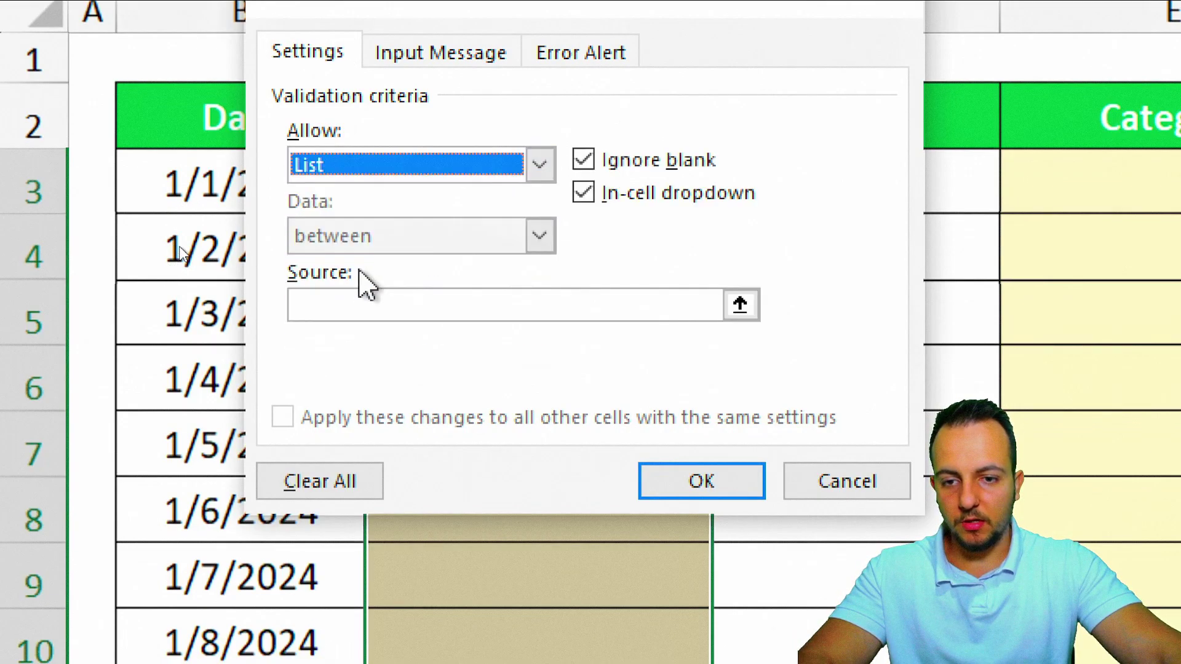
click(357, 305)
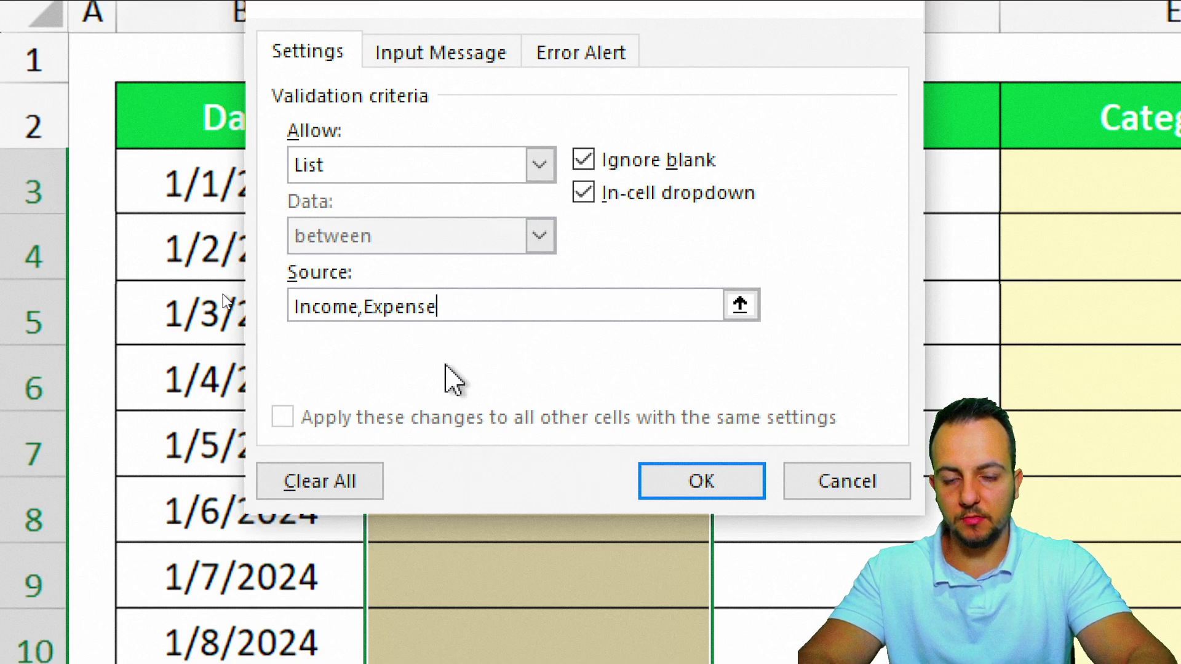
click(351, 348)
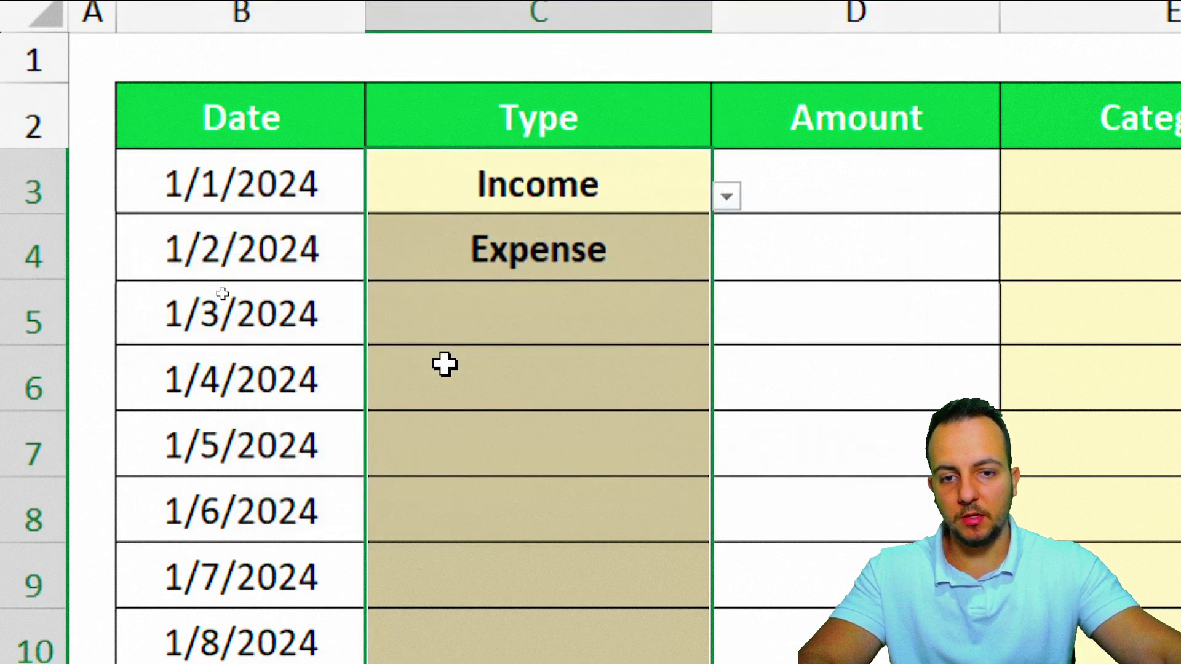
Step: Set Type cells C3, C4 and C5 to Expense, Income and Expense from their dropdowns
click(608, 205)
click(728, 198)
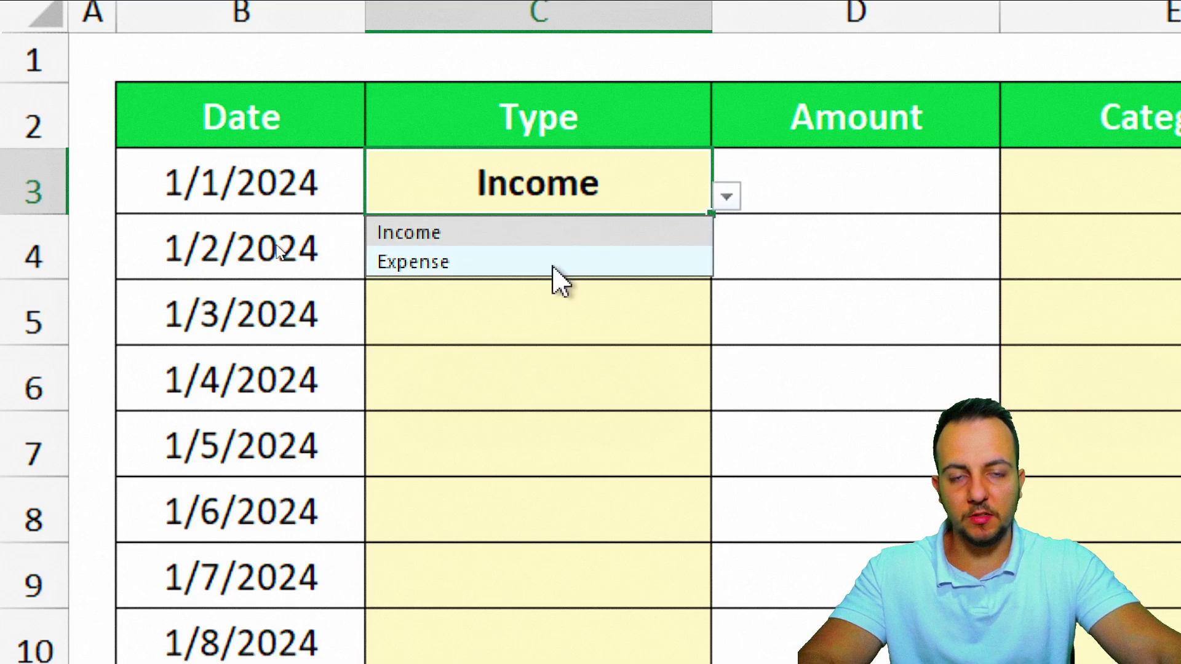
click(572, 263)
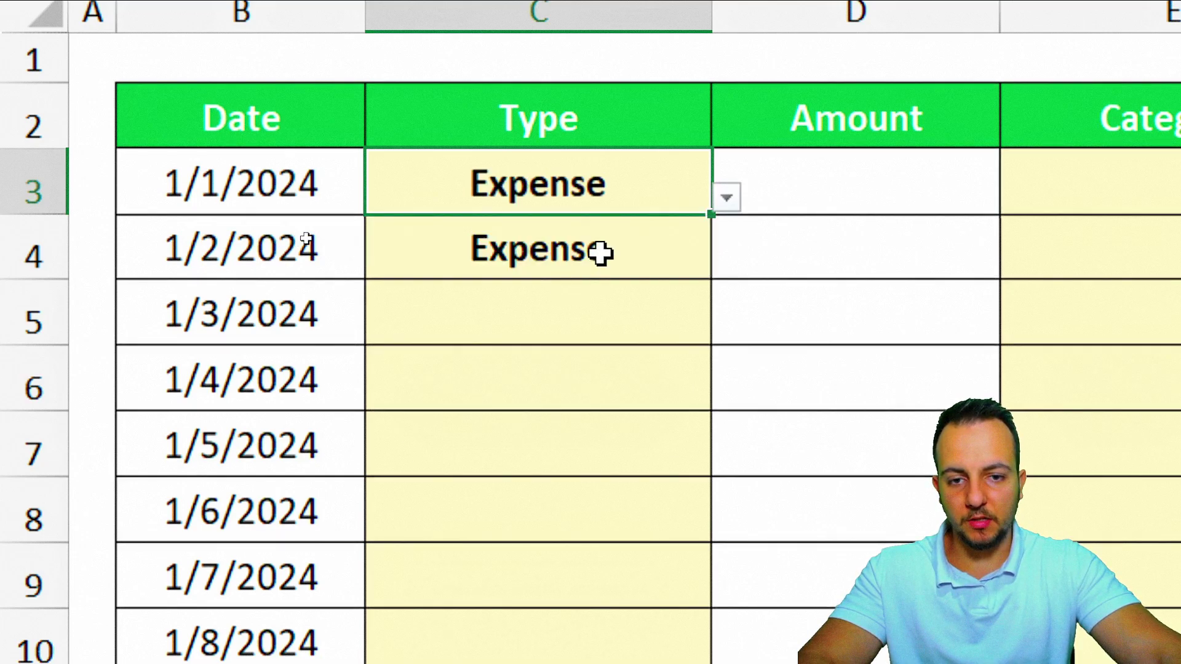
click(600, 250)
click(726, 262)
click(628, 299)
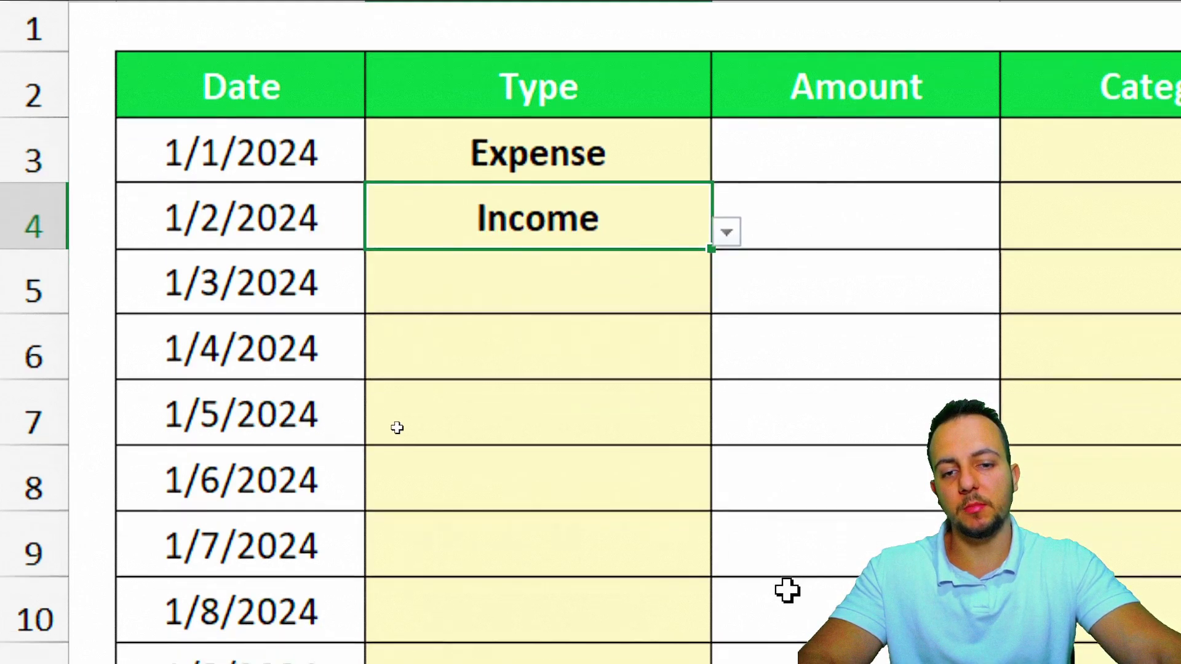
click(620, 323)
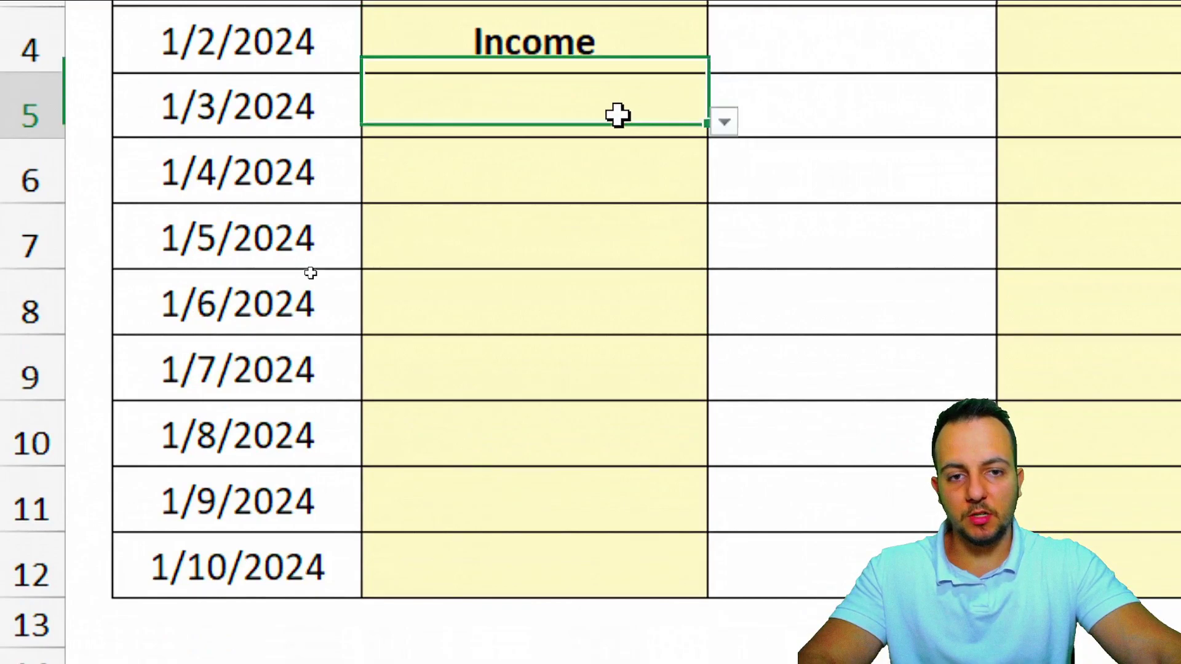
click(724, 122)
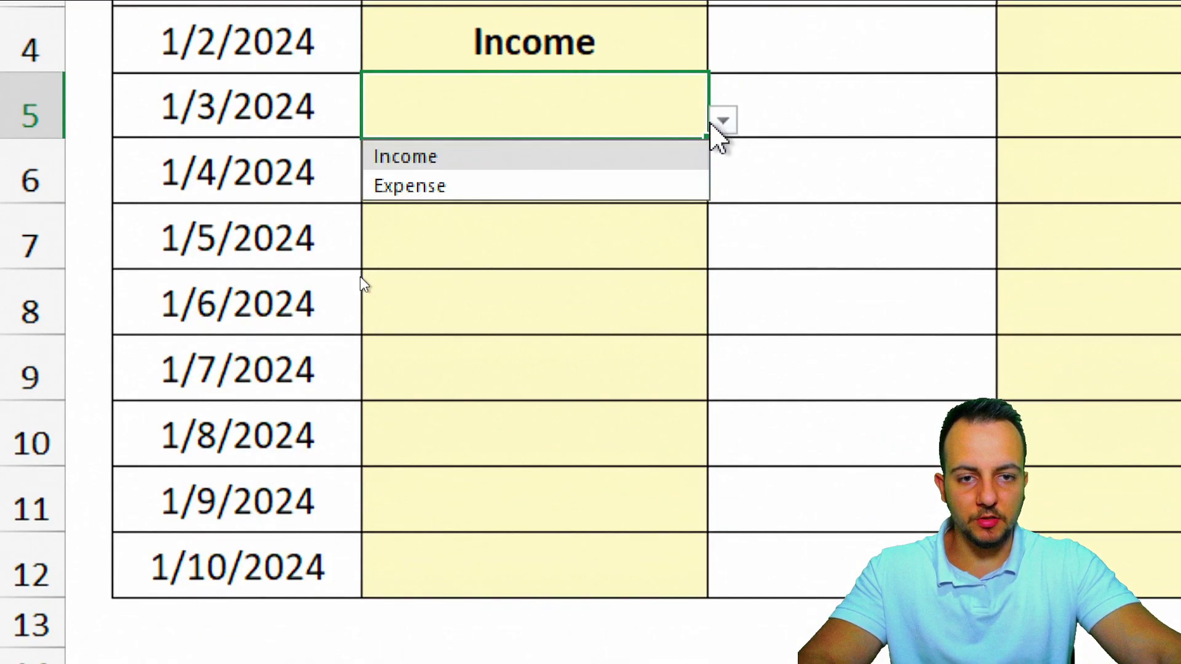
click(463, 186)
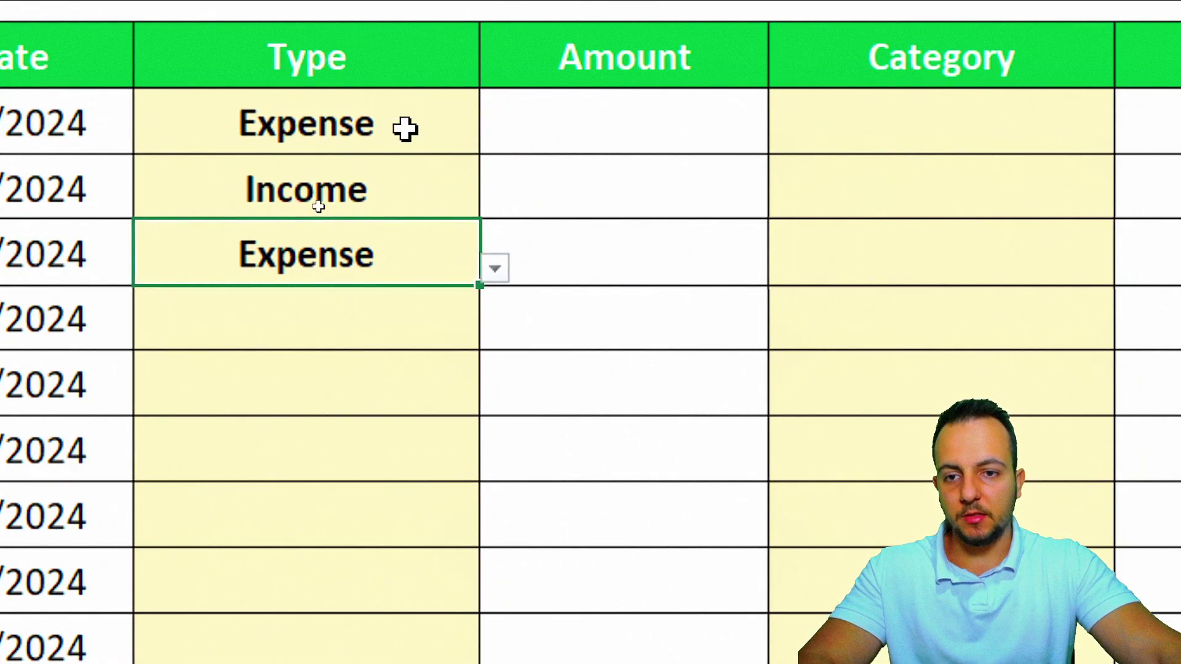
Step: Select the first Category cells in column E, ending on the first Category cell
click(630, 127)
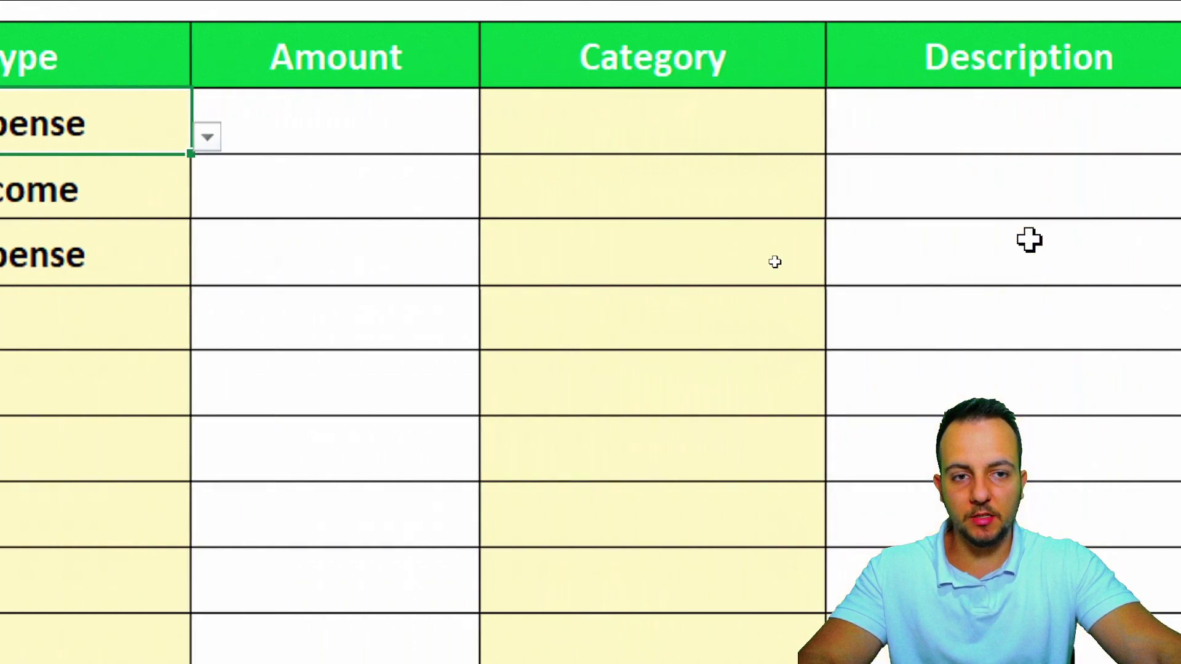
click(674, 135)
drag(764, 123, 688, 381)
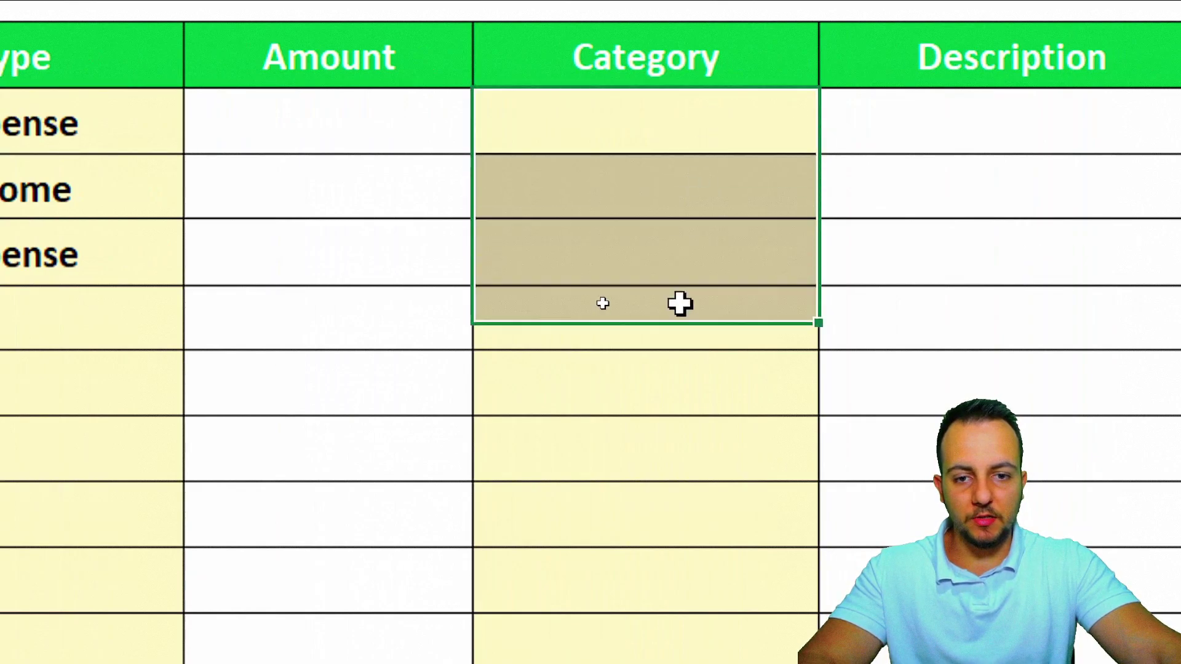
click(689, 127)
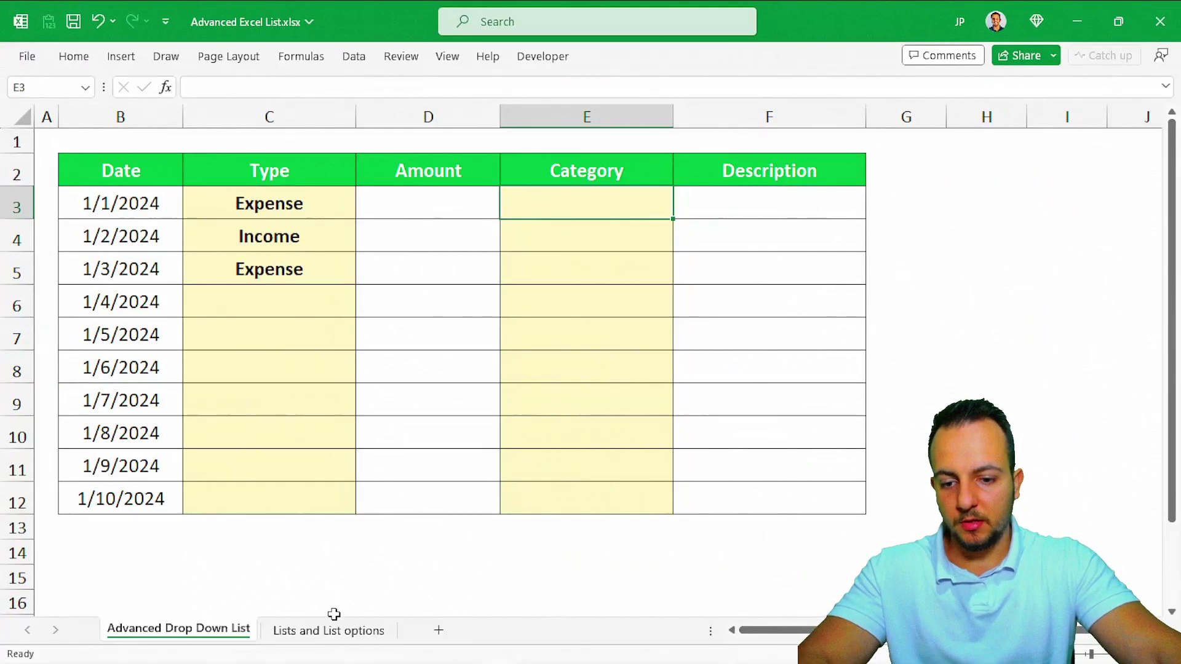
Step: Return to the Lists and List options sheet and select an empty cell beside the Expense table
click(330, 629)
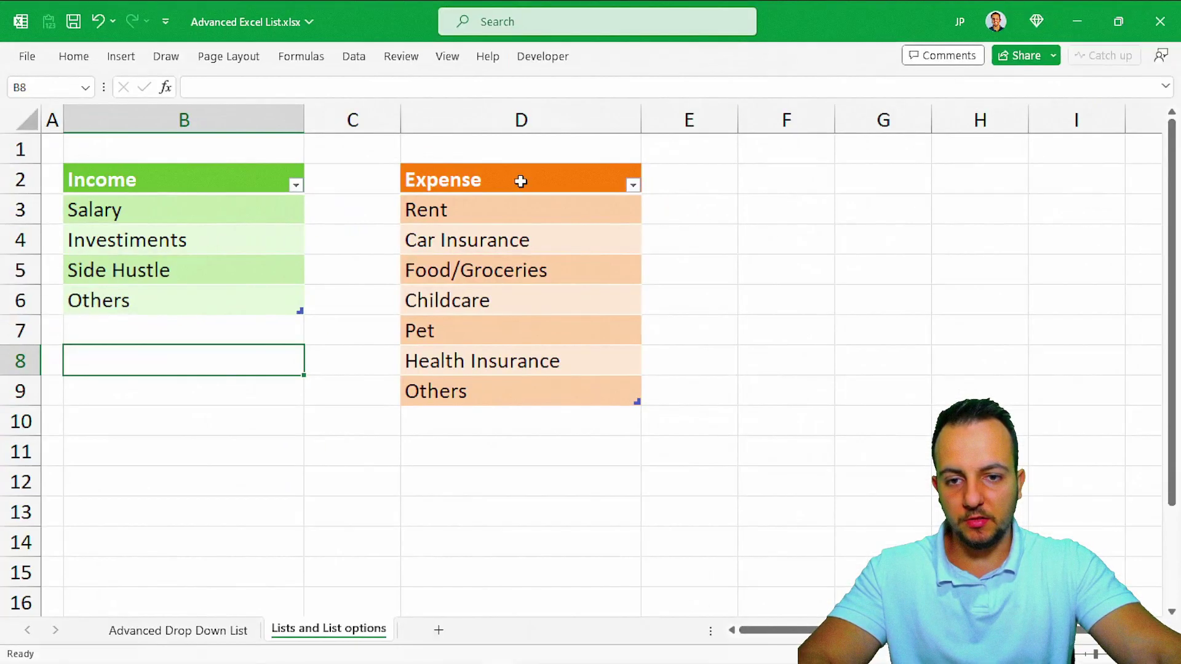
key(ctrl+Page_Up)
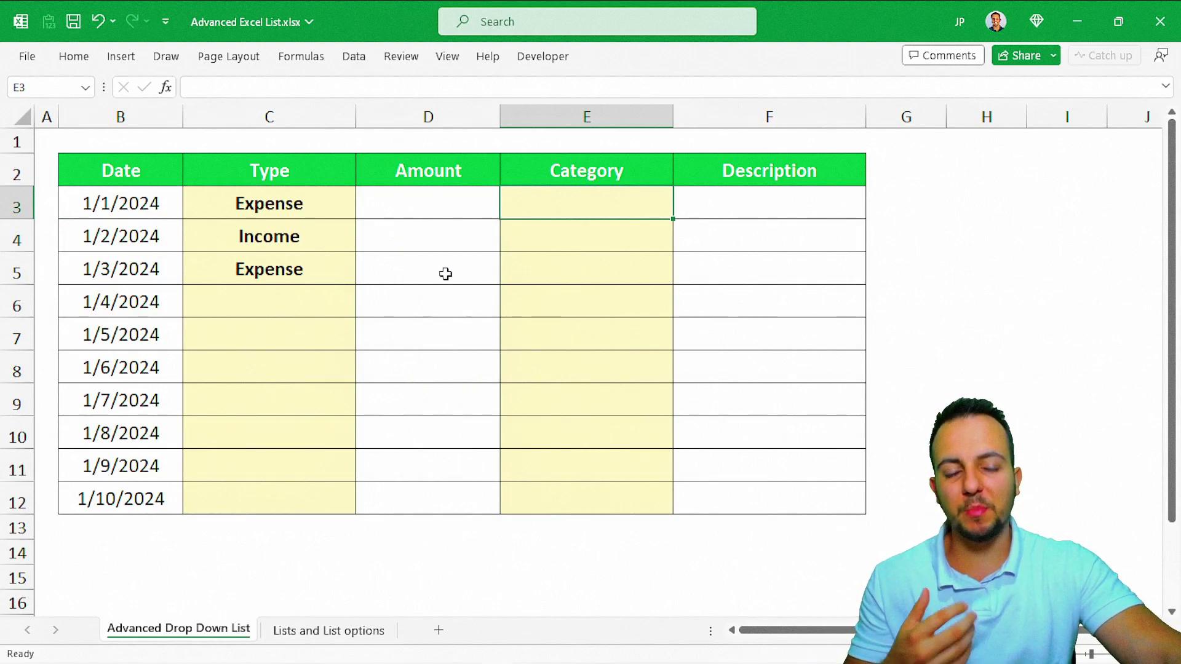
click(314, 119)
click(561, 203)
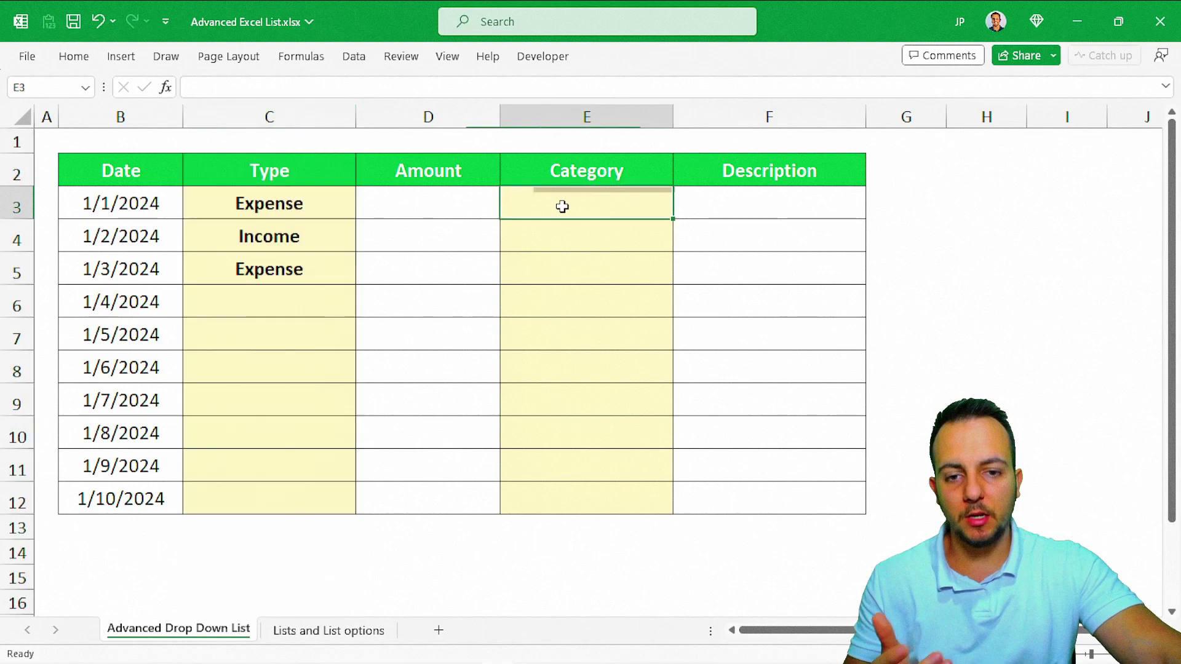
click(327, 634)
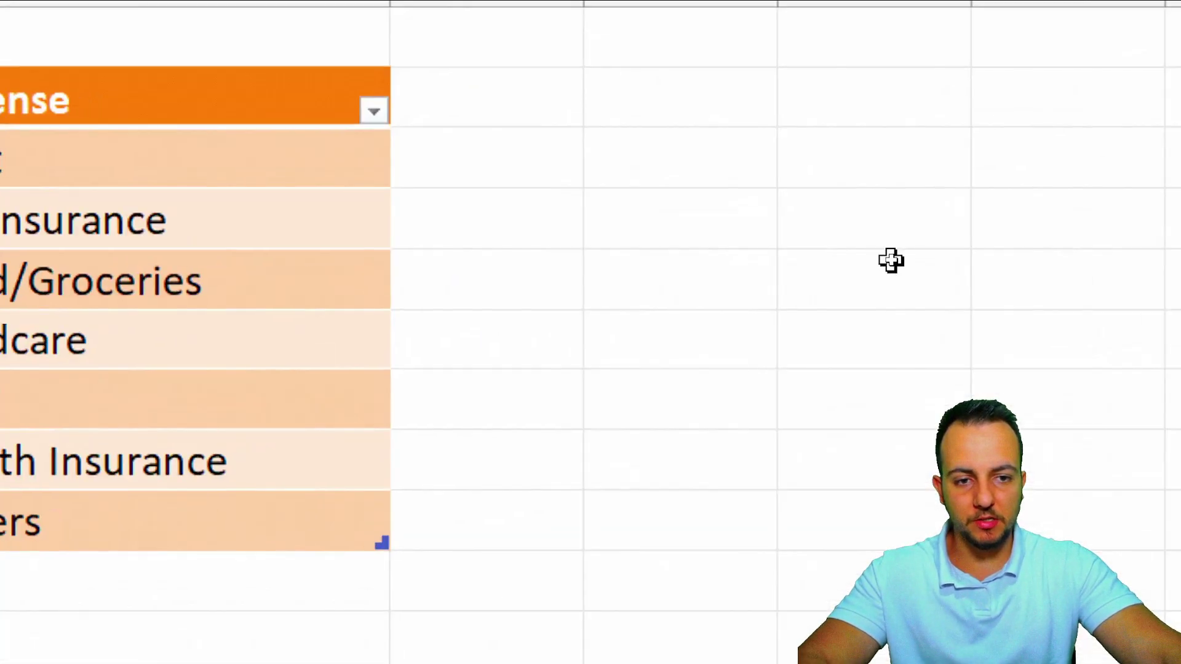
click(892, 228)
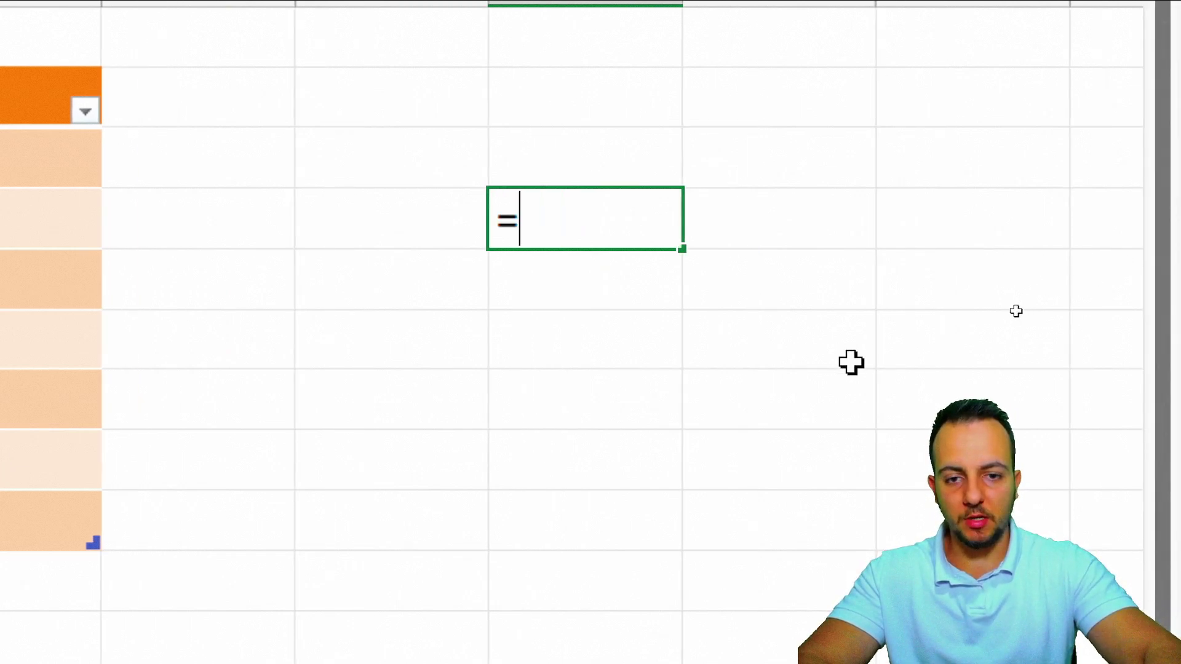
Step: Begin an =INDIRECT( formula from =ind, then cancel it and select empty cell G2
text(=ind)
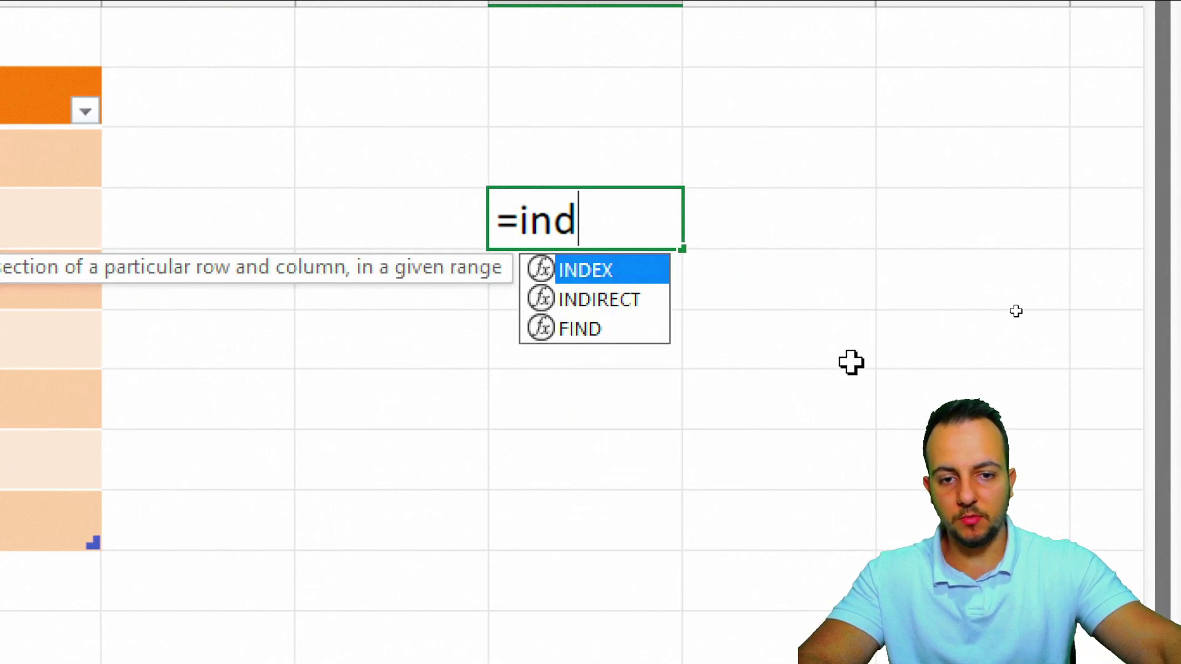
click(640, 301)
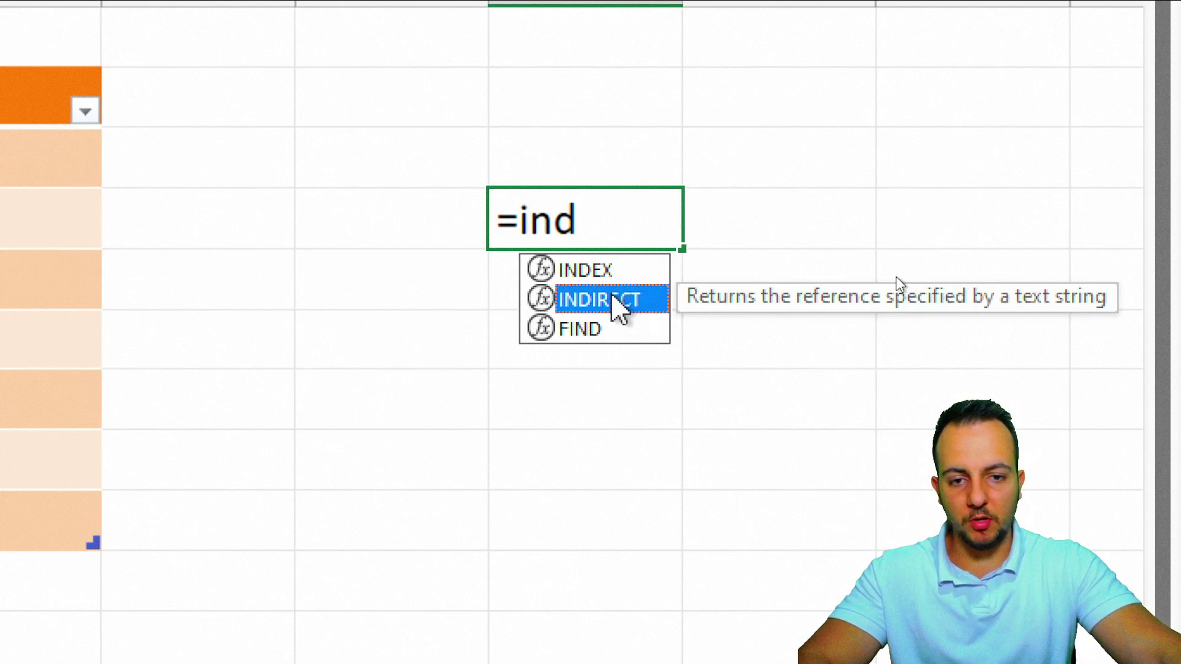
double_click(613, 298)
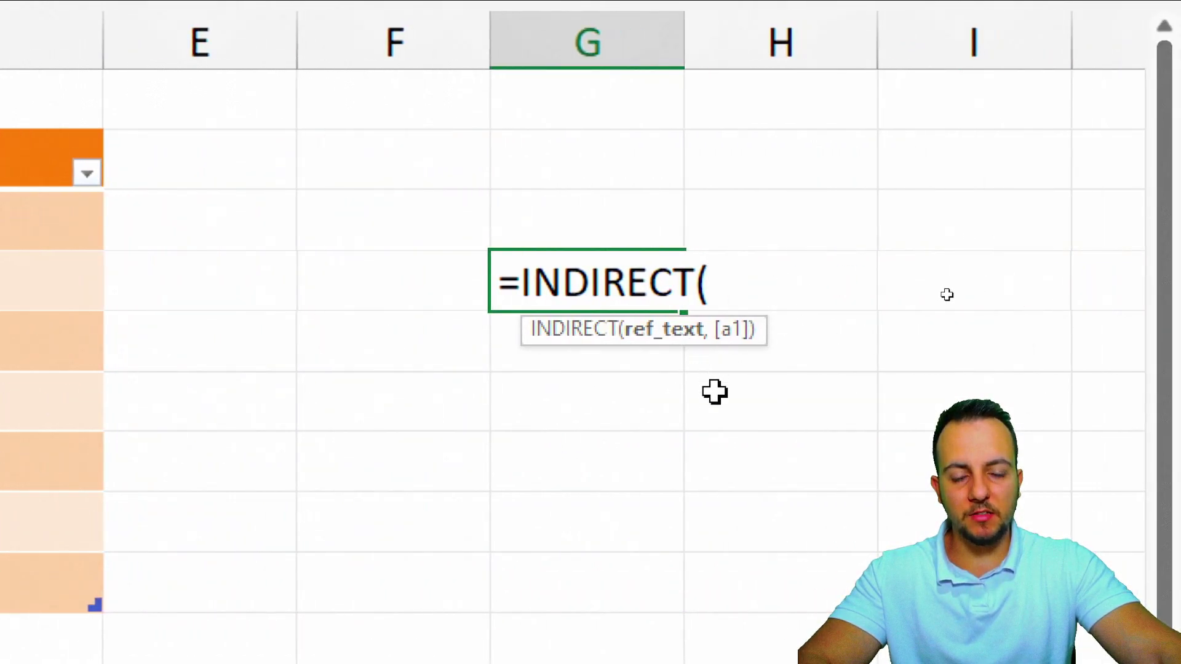
key(Escape)
click(585, 179)
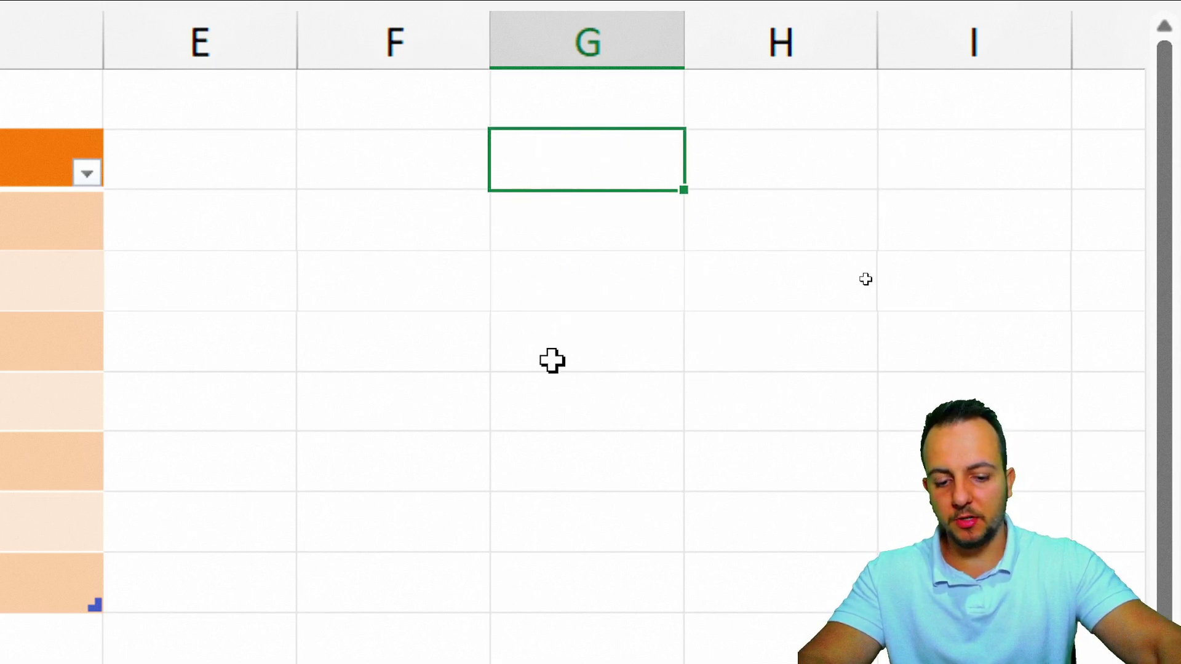
Step: Enter Income in cell G2 and move down to G4
text(Income)
key(ctrl+Return)
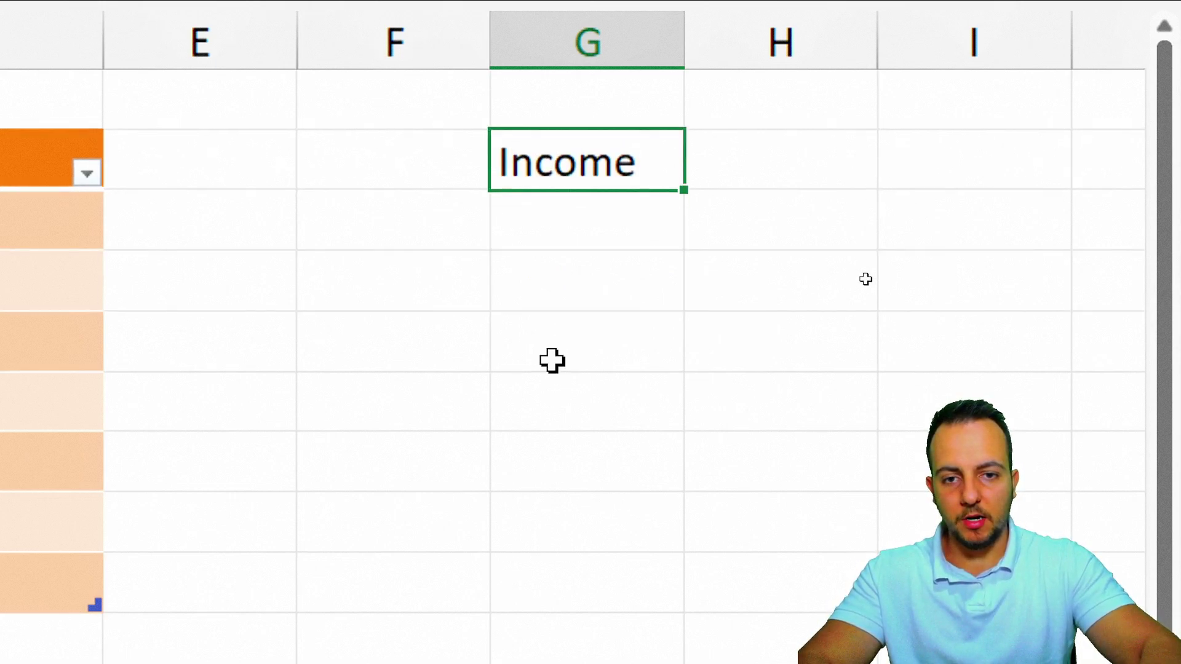
text(Ex)
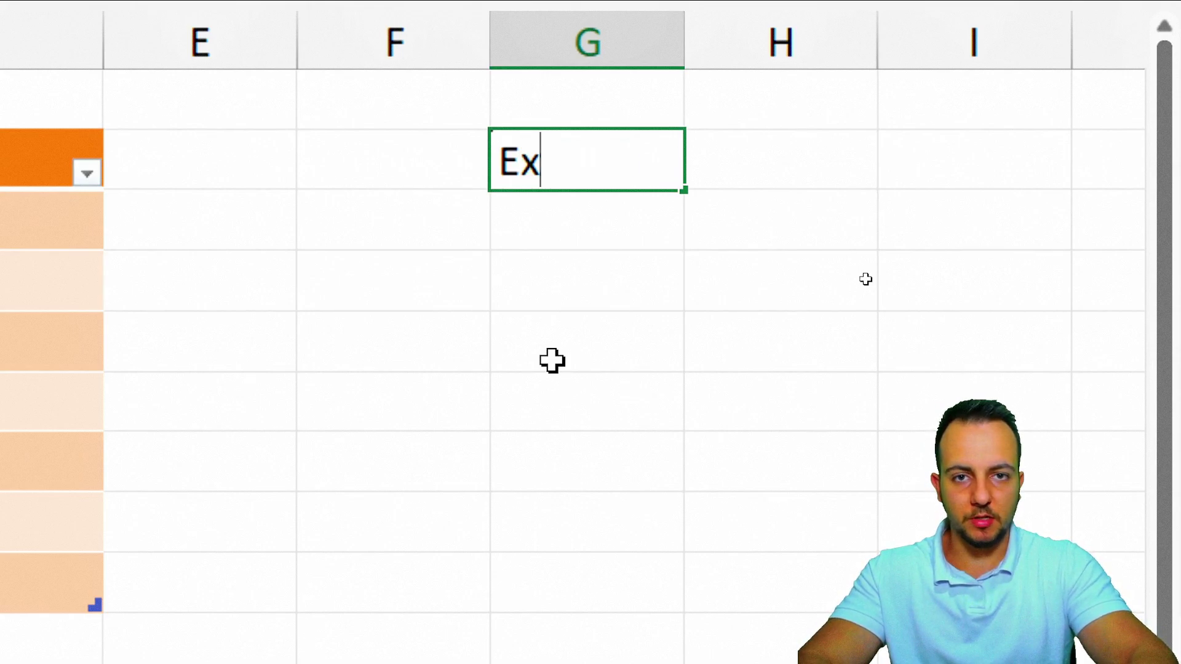
key(Escape)
key(Down)
key(Down)
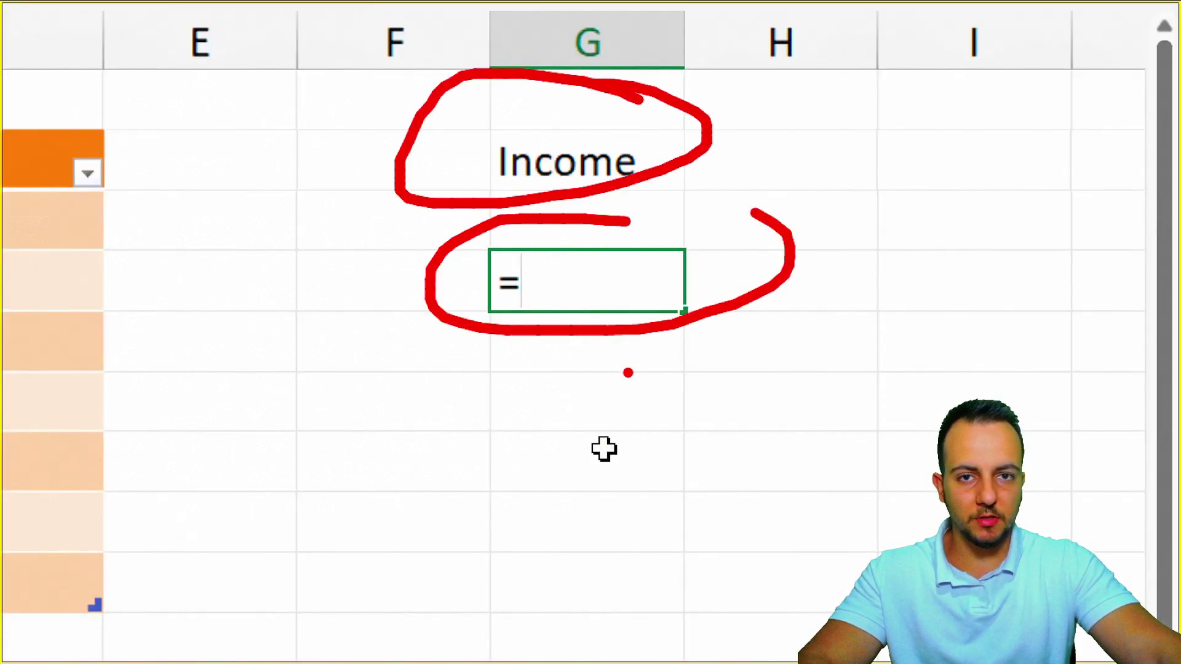
Step: Enter the formula =INDIRECT(G2) in G4
text(=)
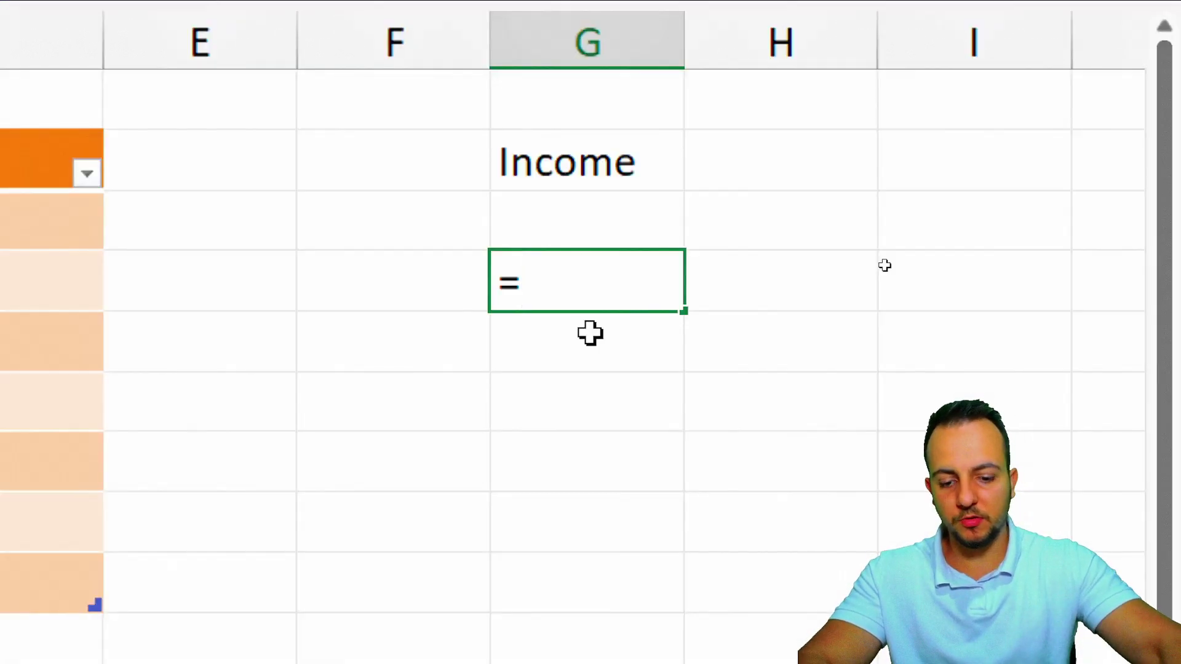
text(ind)
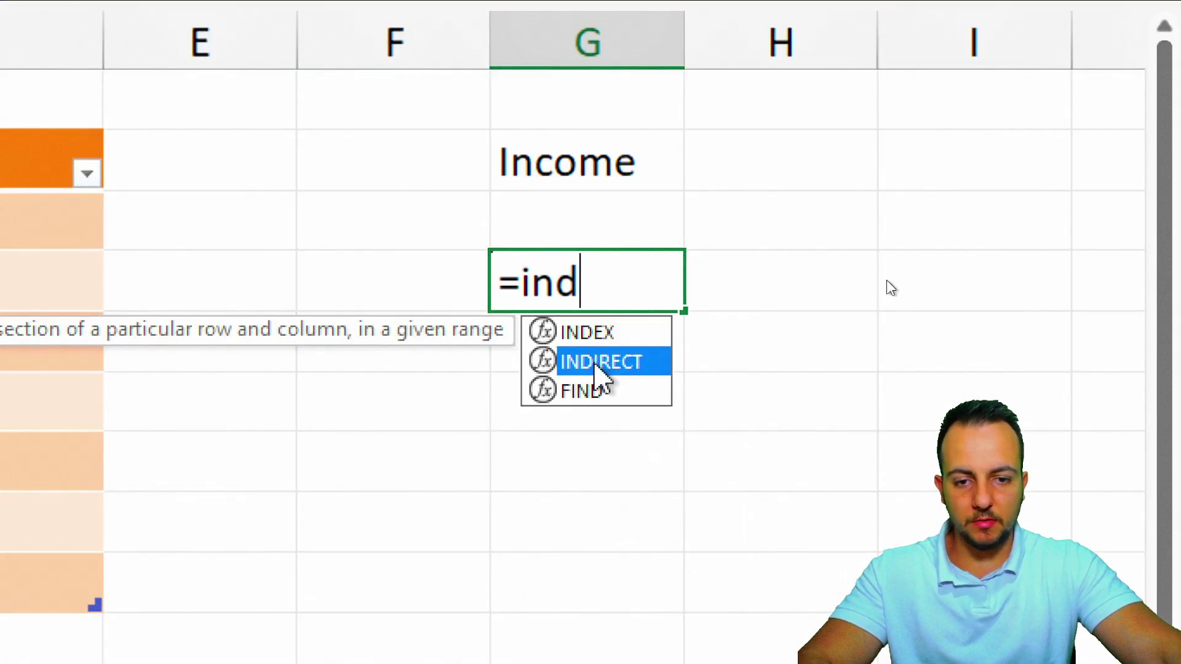
double_click(600, 361)
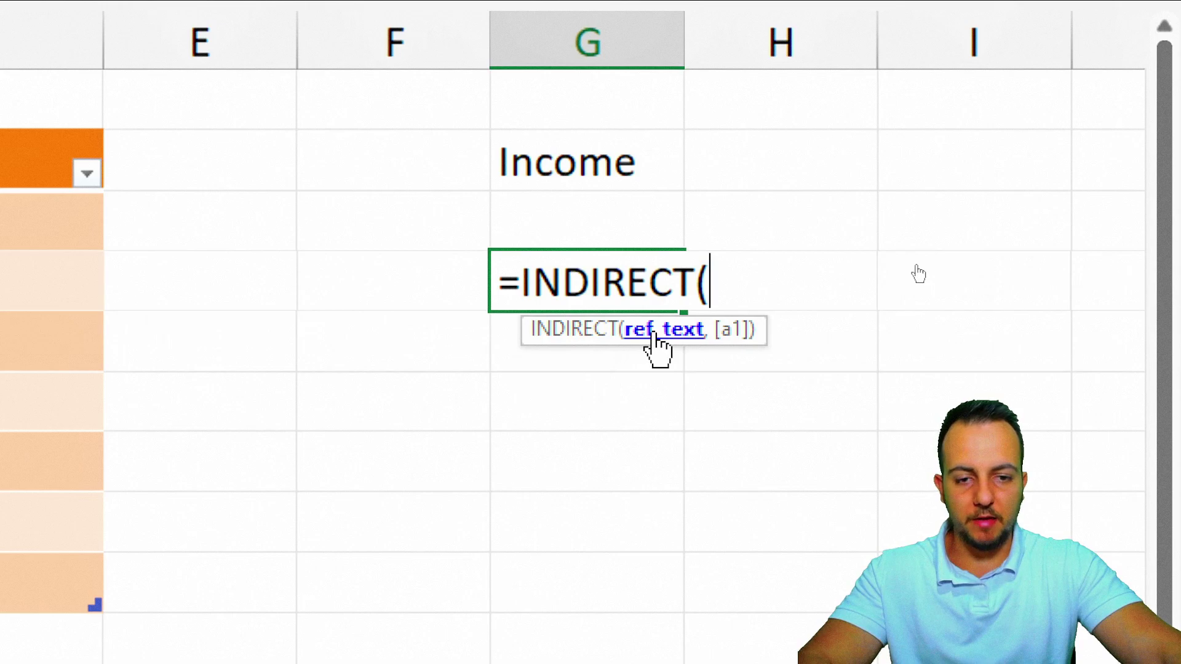
click(593, 164)
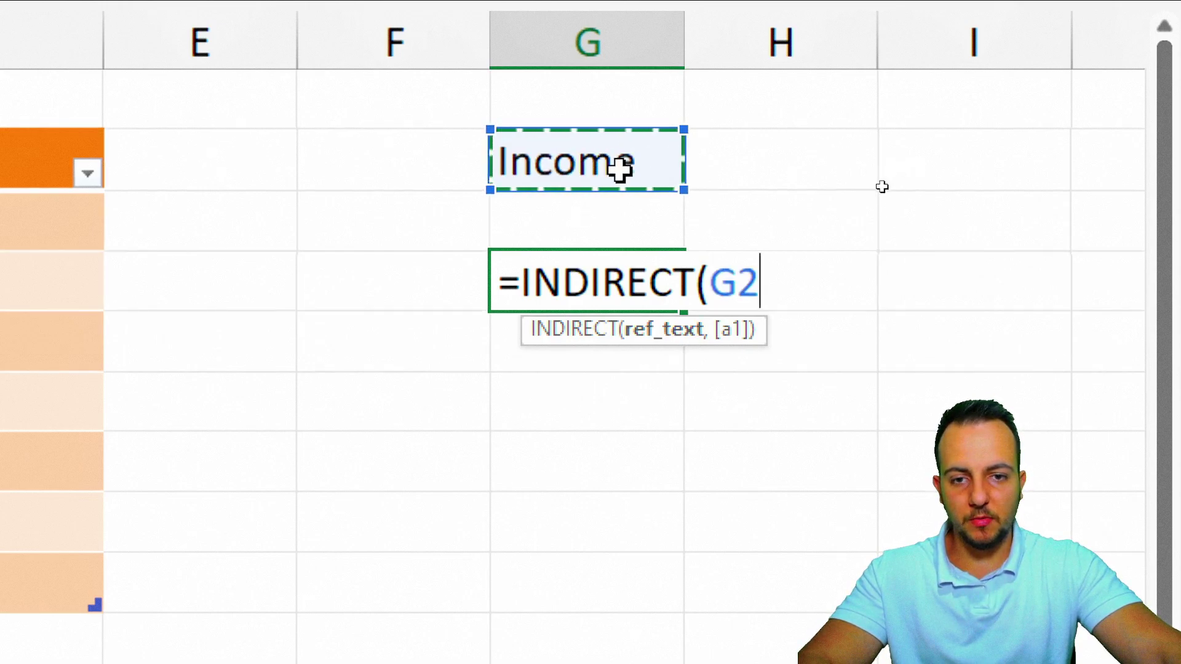
text())
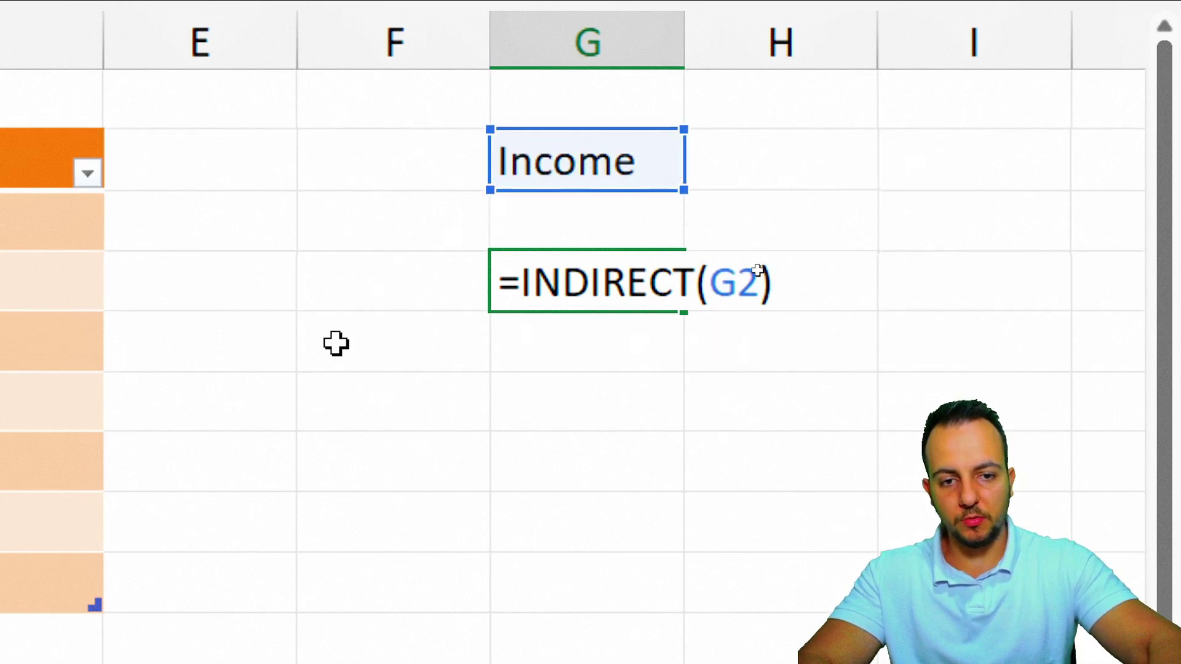
key(Return)
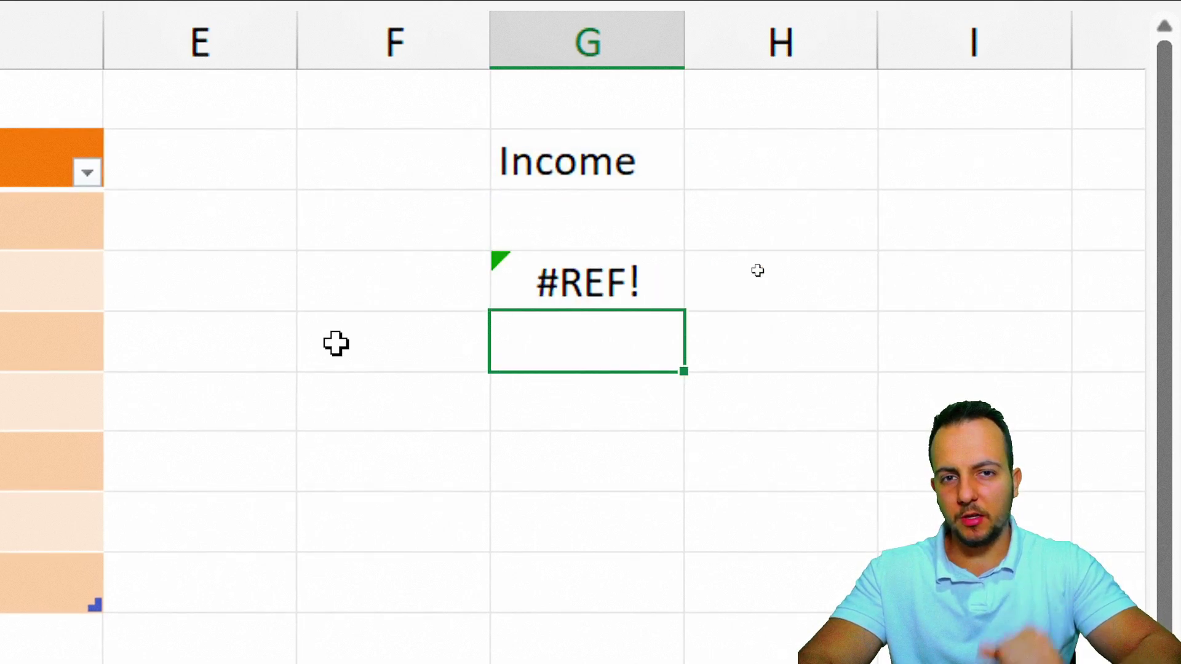
Step: Rename the green Income list's table from Table1 to Income
click(549, 178)
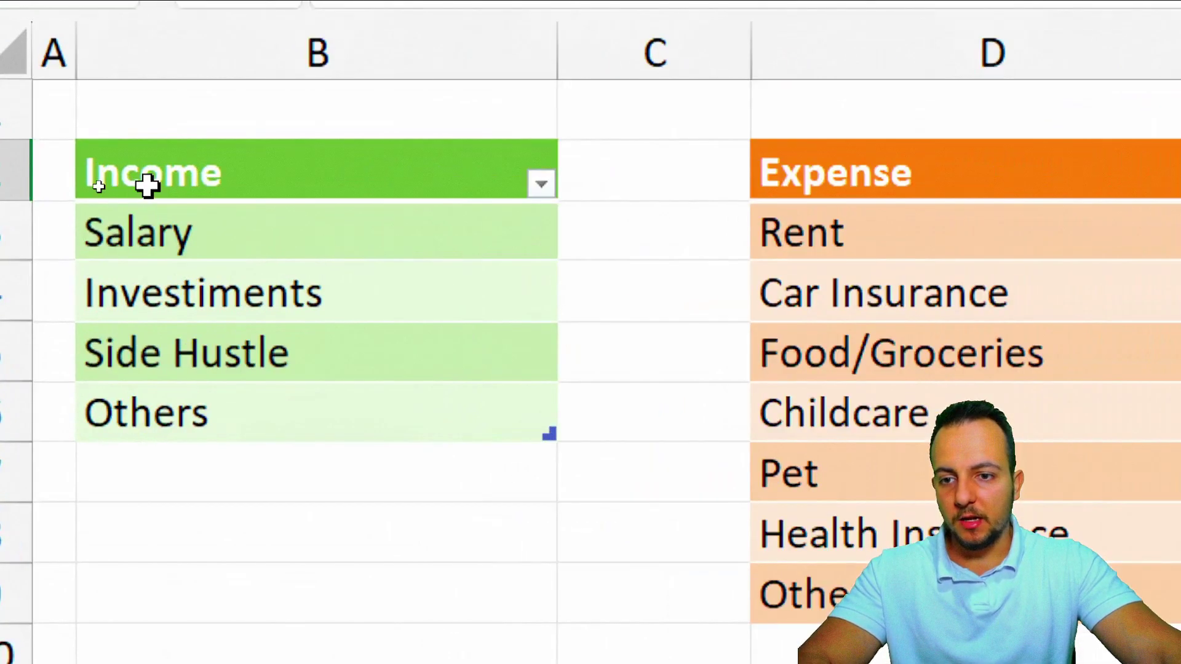
drag(125, 183, 111, 298)
drag(222, 406, 222, 406)
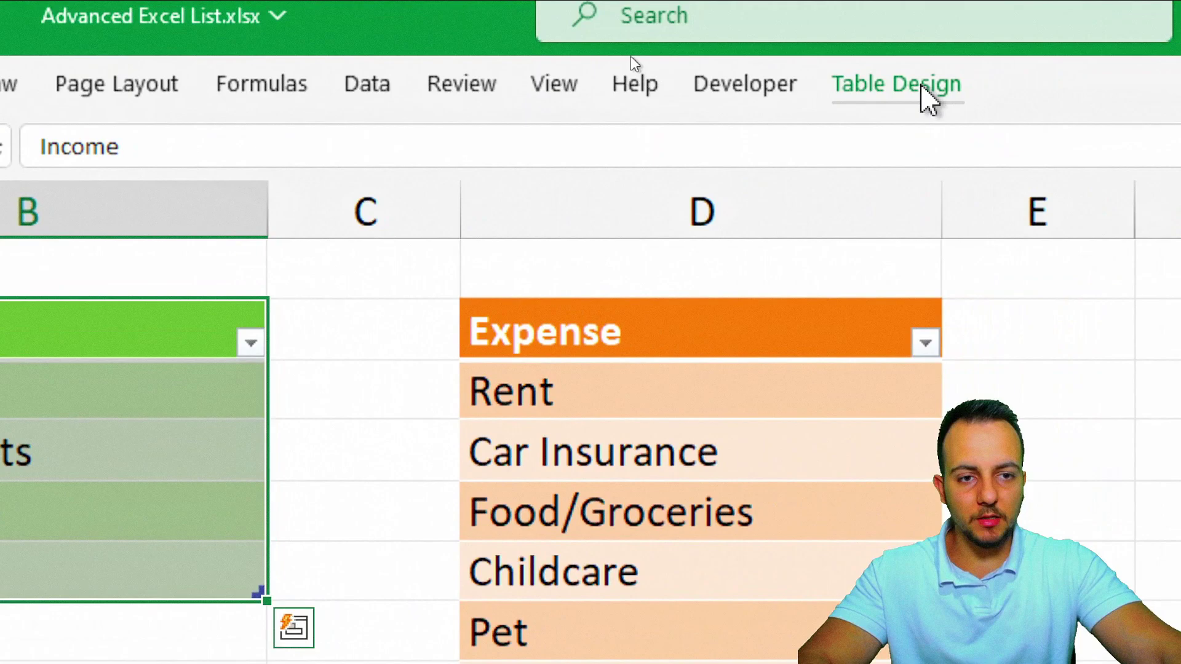
click(922, 87)
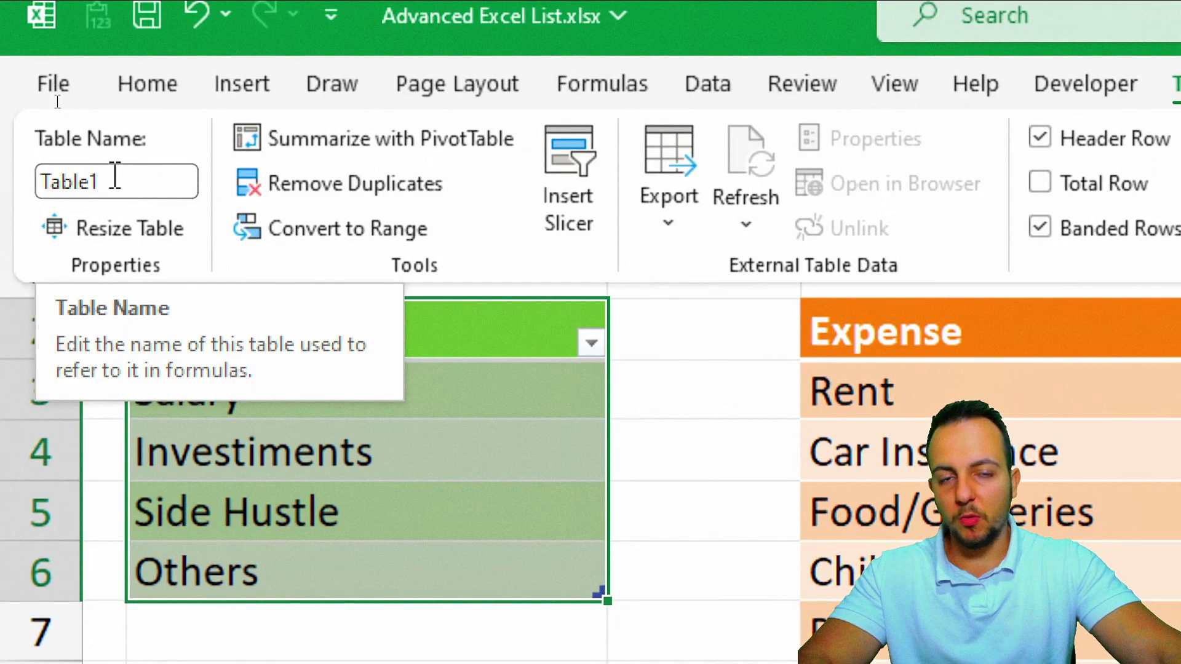
click(72, 175)
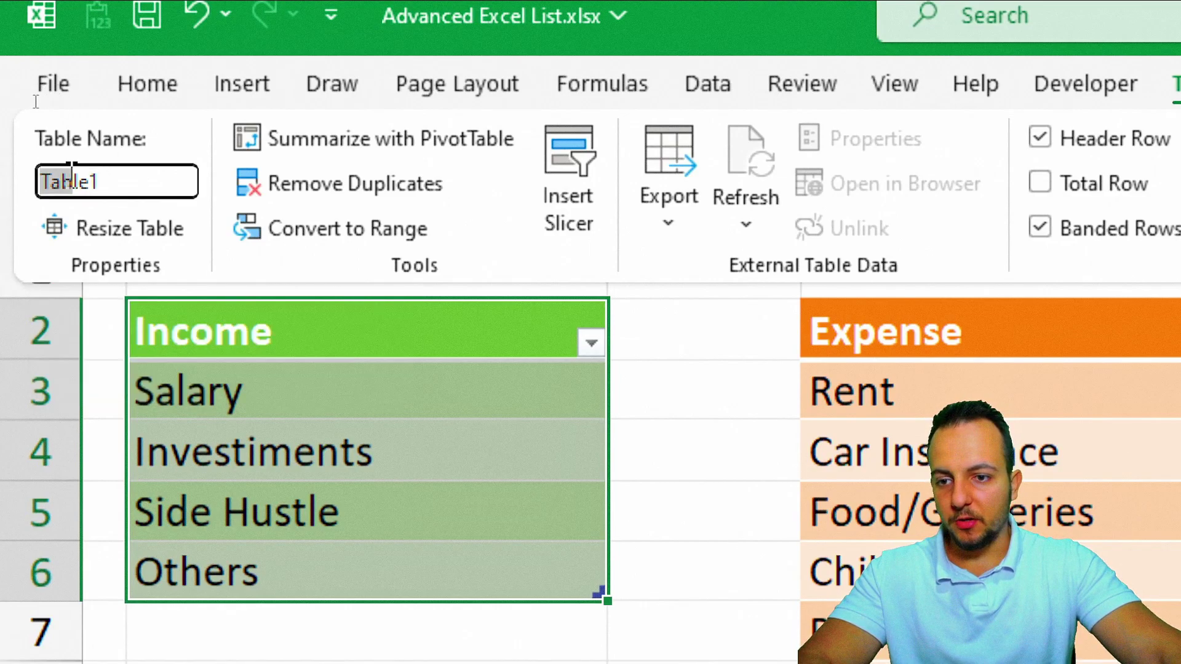
drag(72, 175, 124, 176)
key(BackSpace)
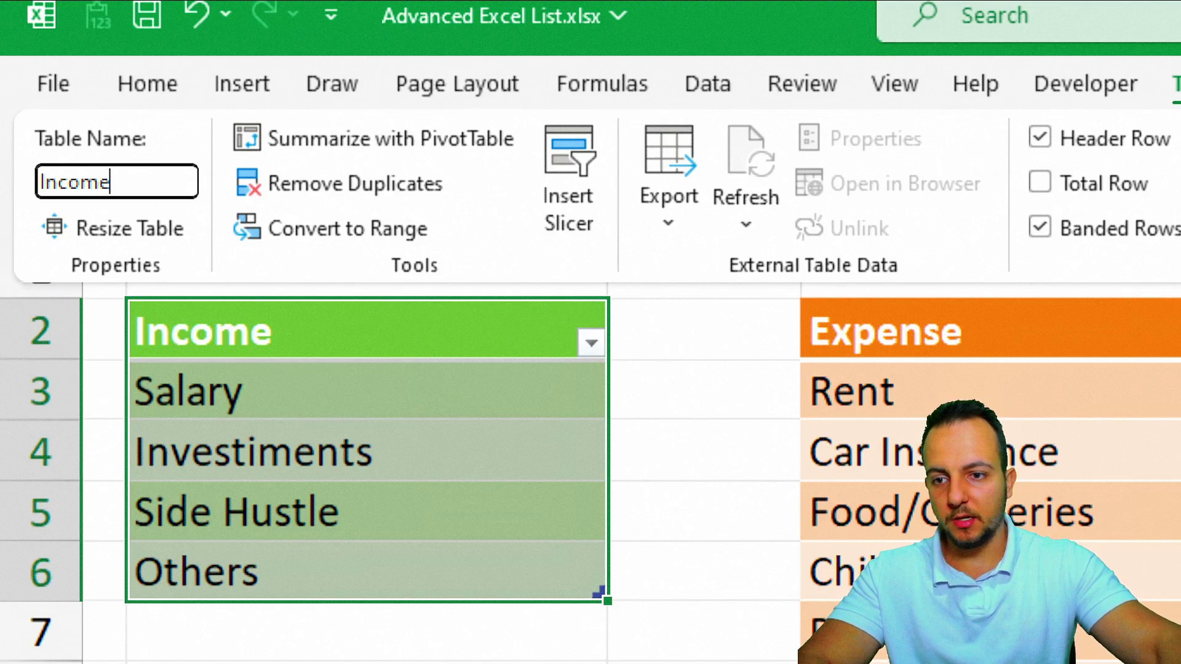
key(Return)
click(714, 387)
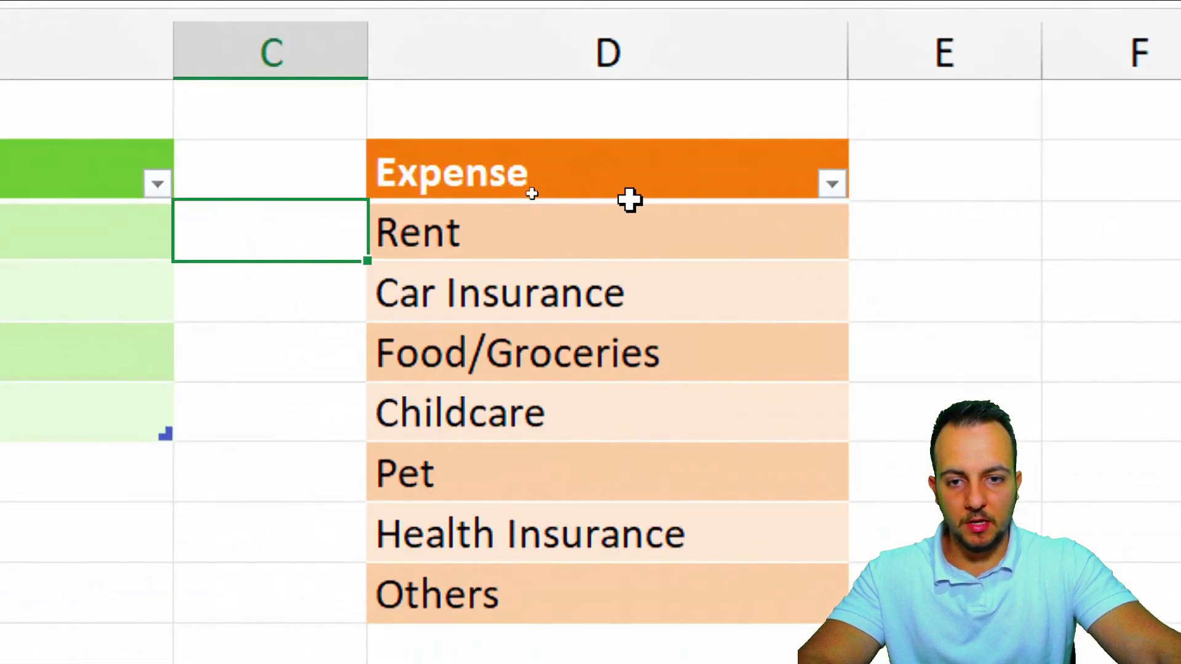
Step: Rename the orange Expense list's table from Table2 to Expense
drag(601, 179, 519, 590)
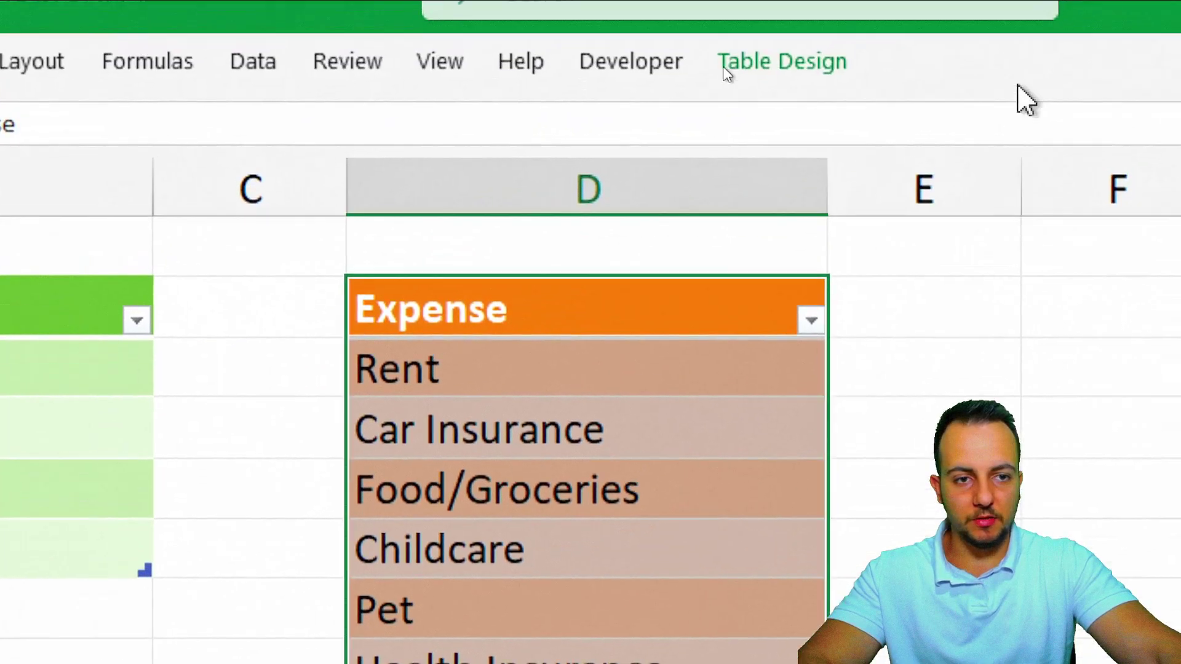
click(790, 83)
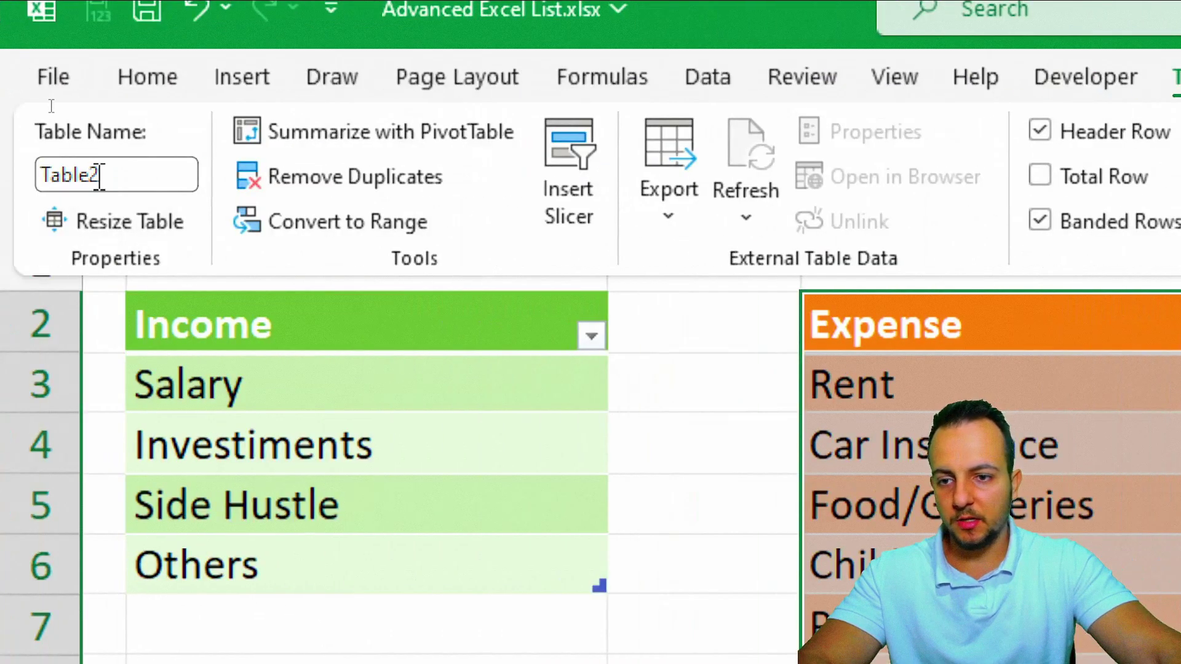
click(98, 174)
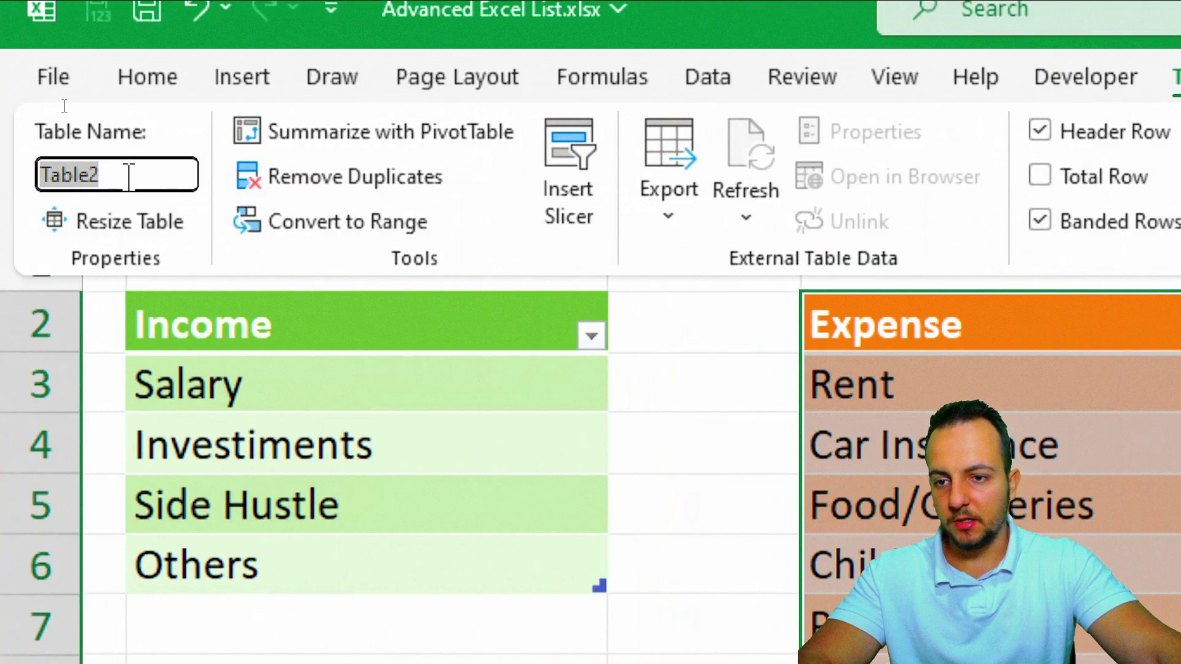
text(Expense)
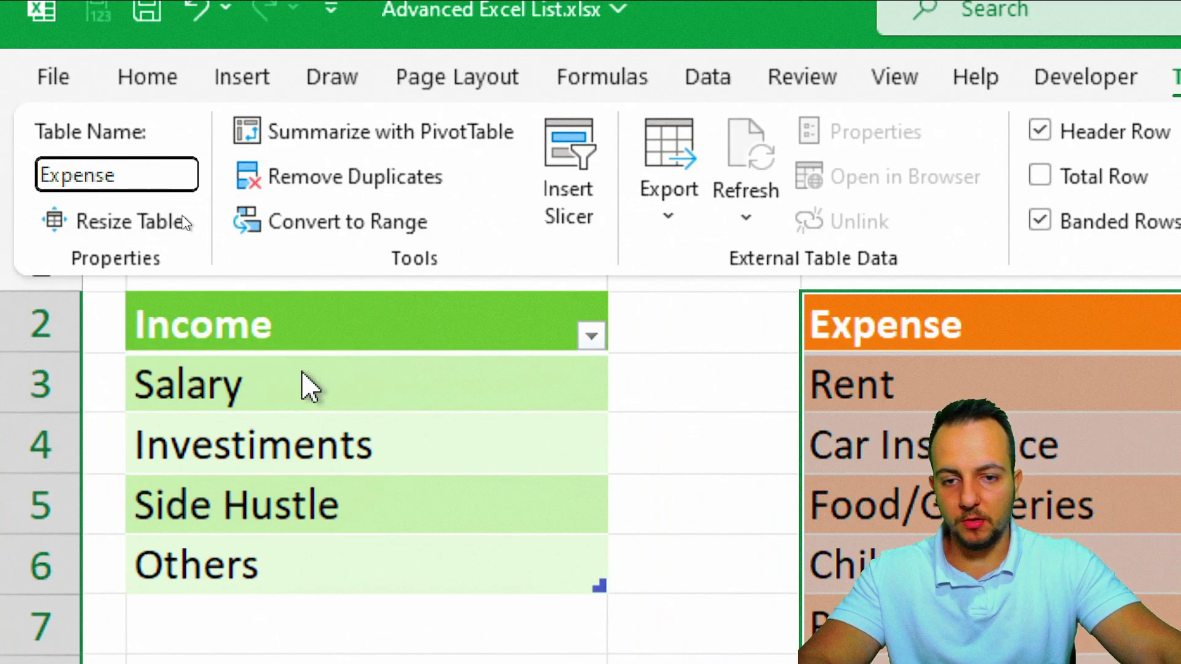
key(Return)
click(746, 409)
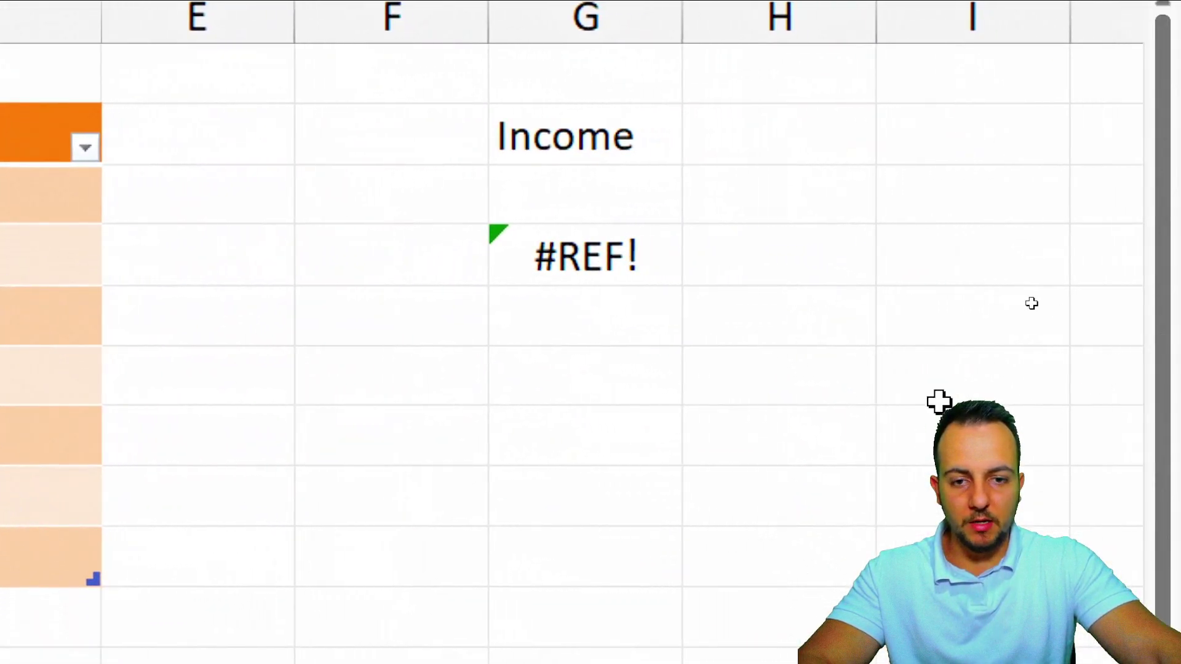
Step: Re-enter the #REF! formula =INDIRECT(G2) so it spills the Income categories
click(641, 137)
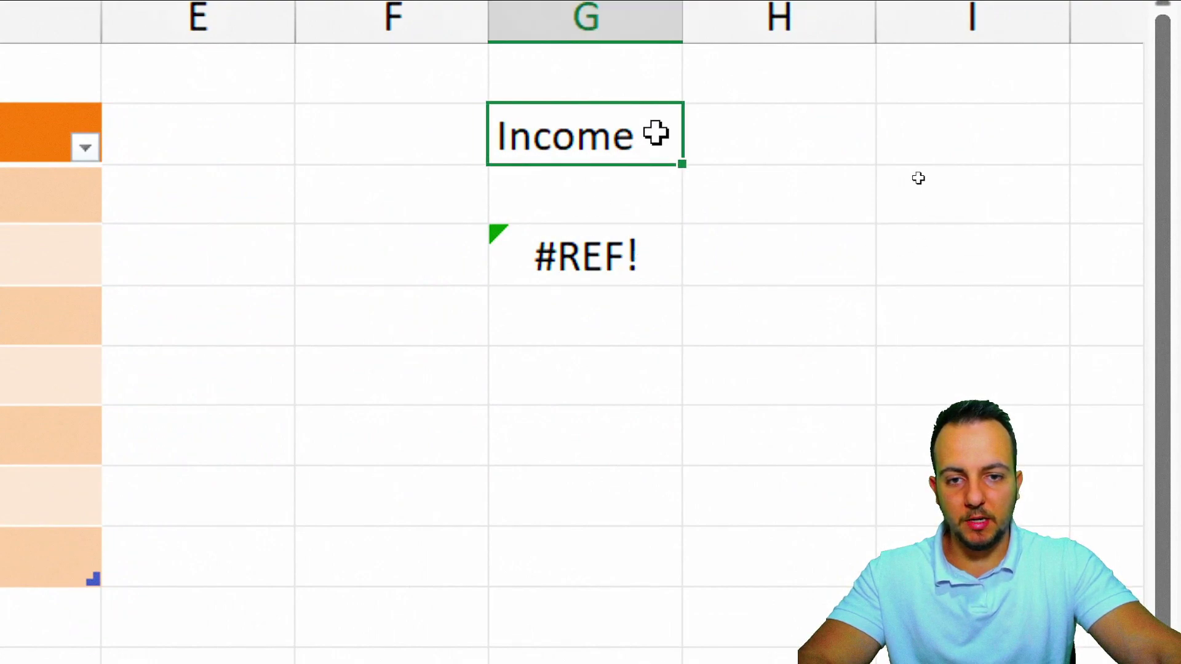
click(630, 254)
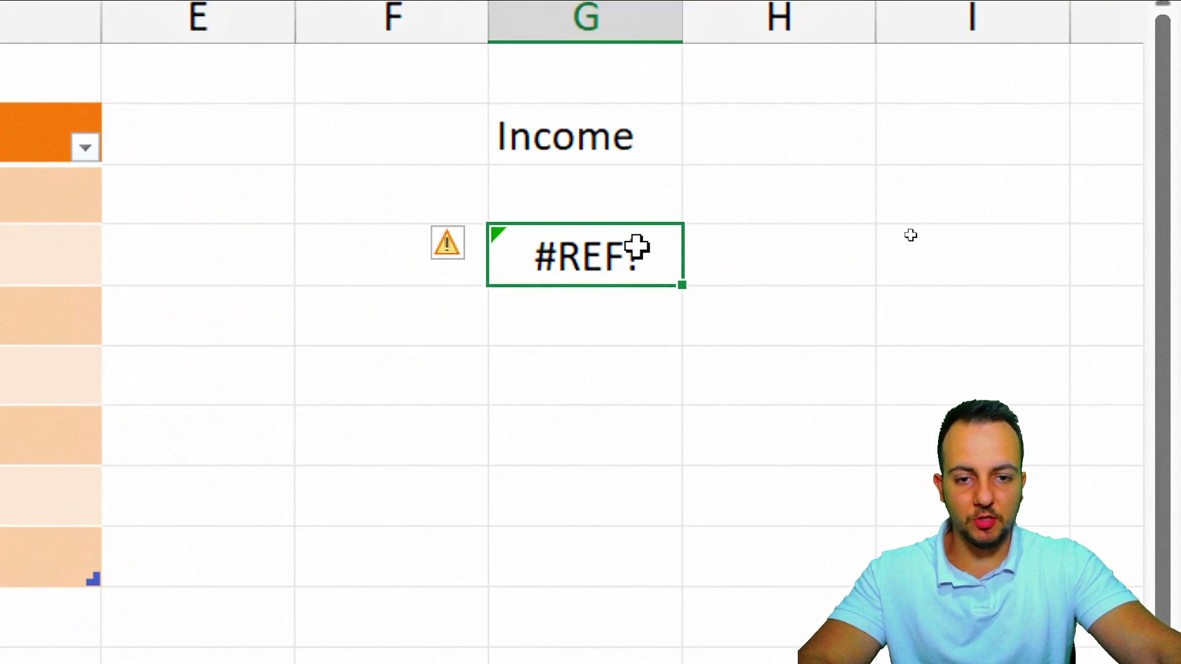
double_click(646, 253)
key(Return)
drag(654, 243, 628, 437)
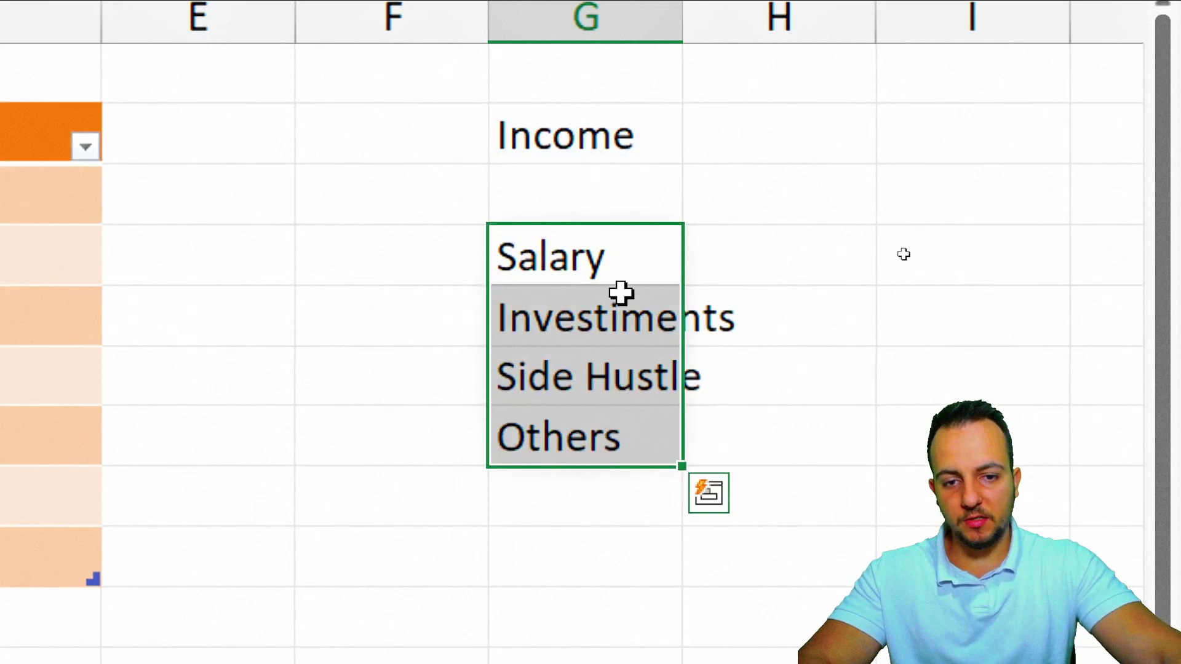
click(646, 264)
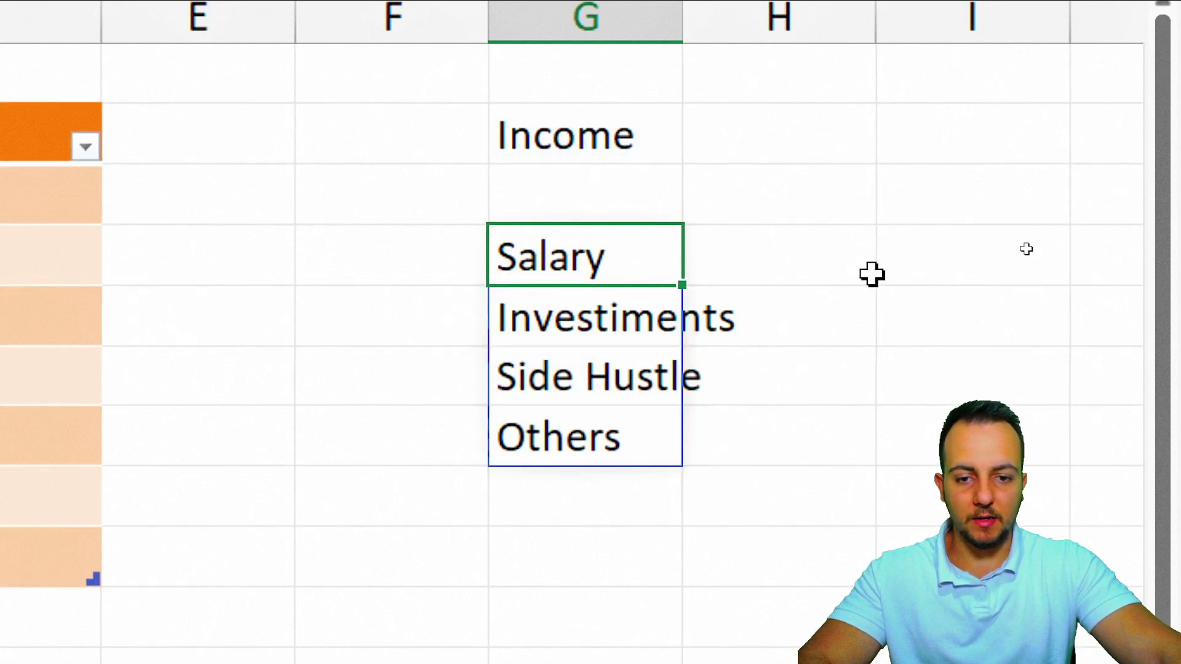
double_click(578, 258)
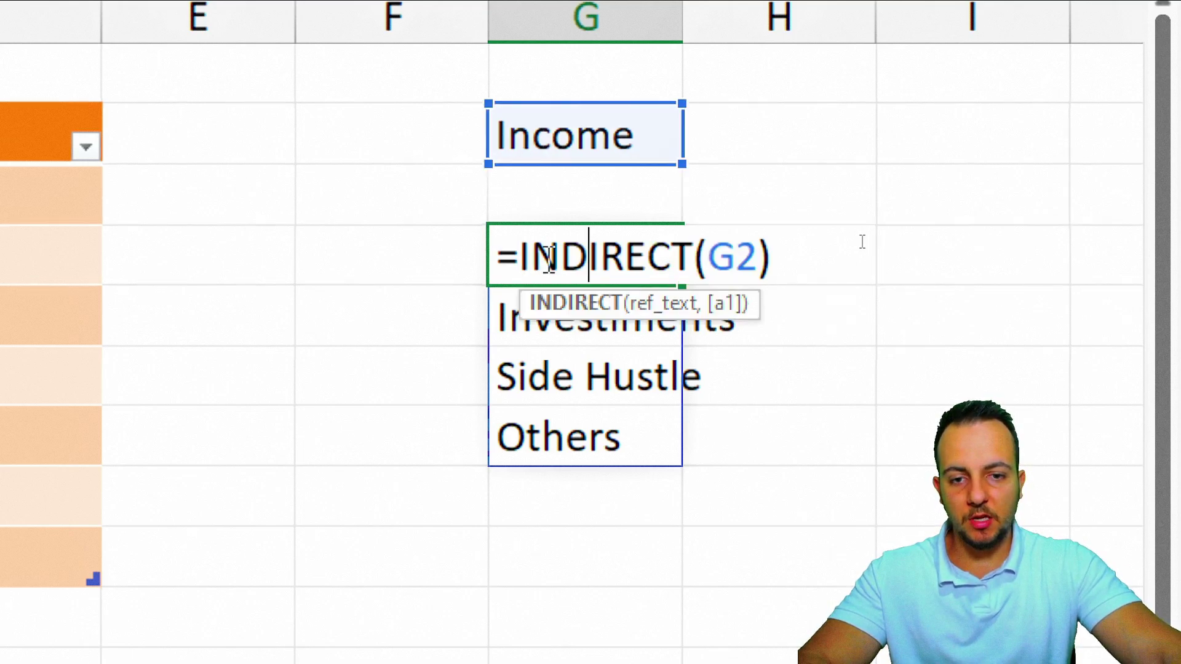
drag(529, 258, 778, 253)
key(Escape)
Step: Test the formula by setting G2 to Expense, then type Income back into G2
click(659, 148)
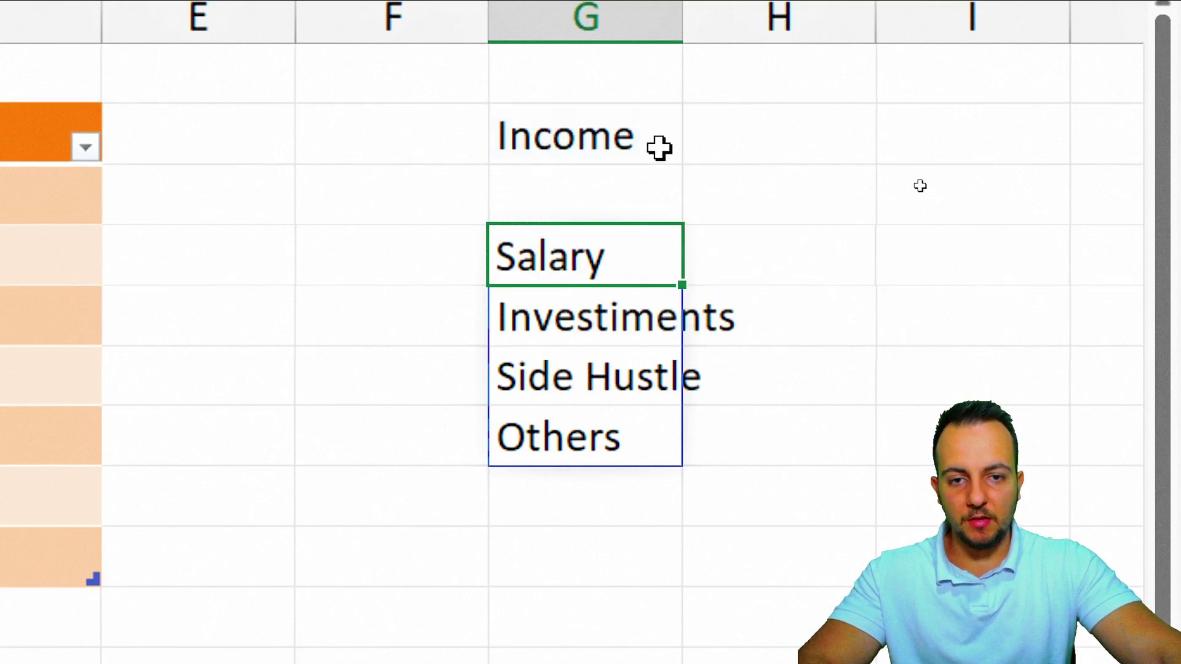
text(Expens)
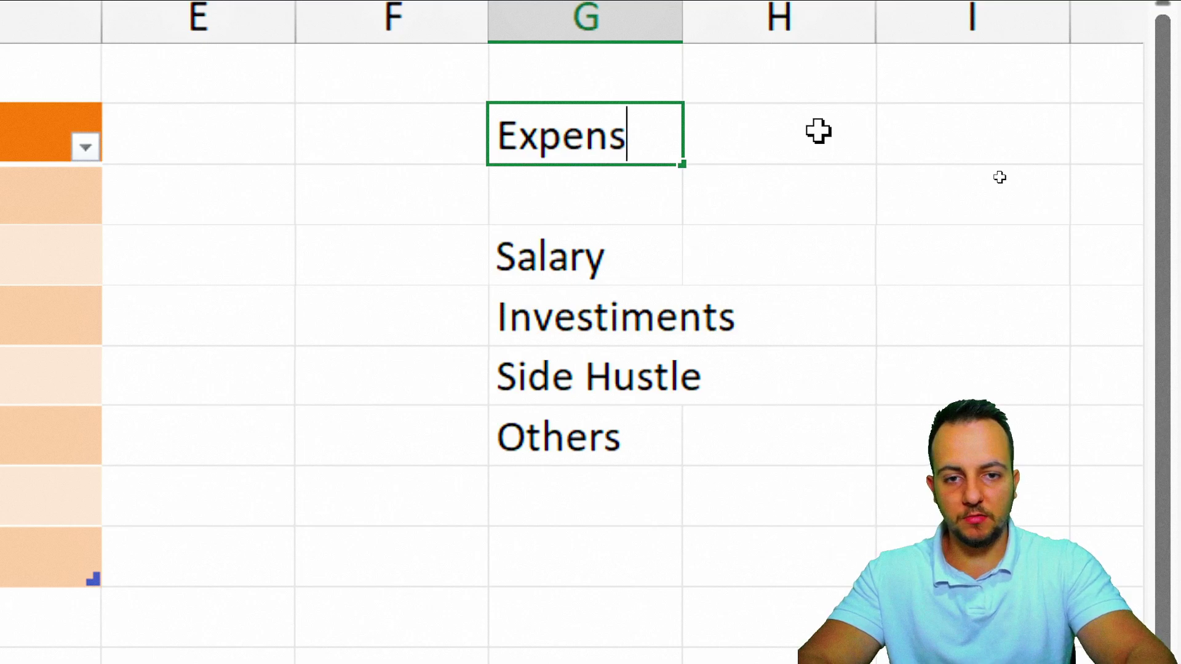
text(e)
key(Return)
scroll(915, 366, down, 1)
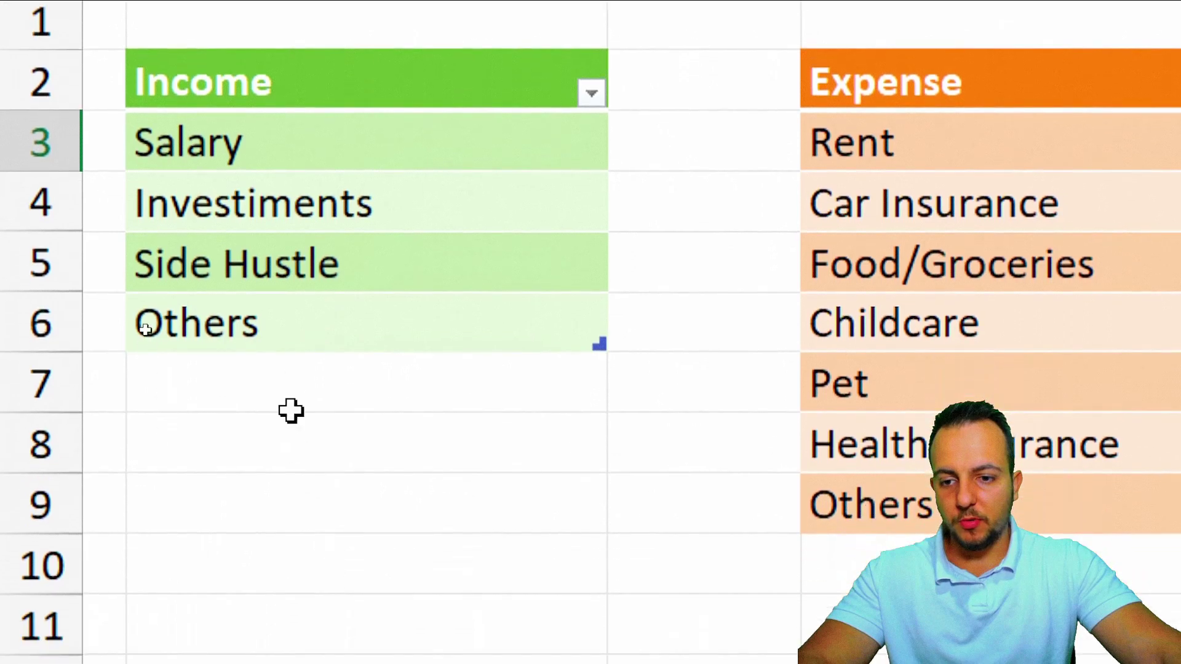
key(shift+space)
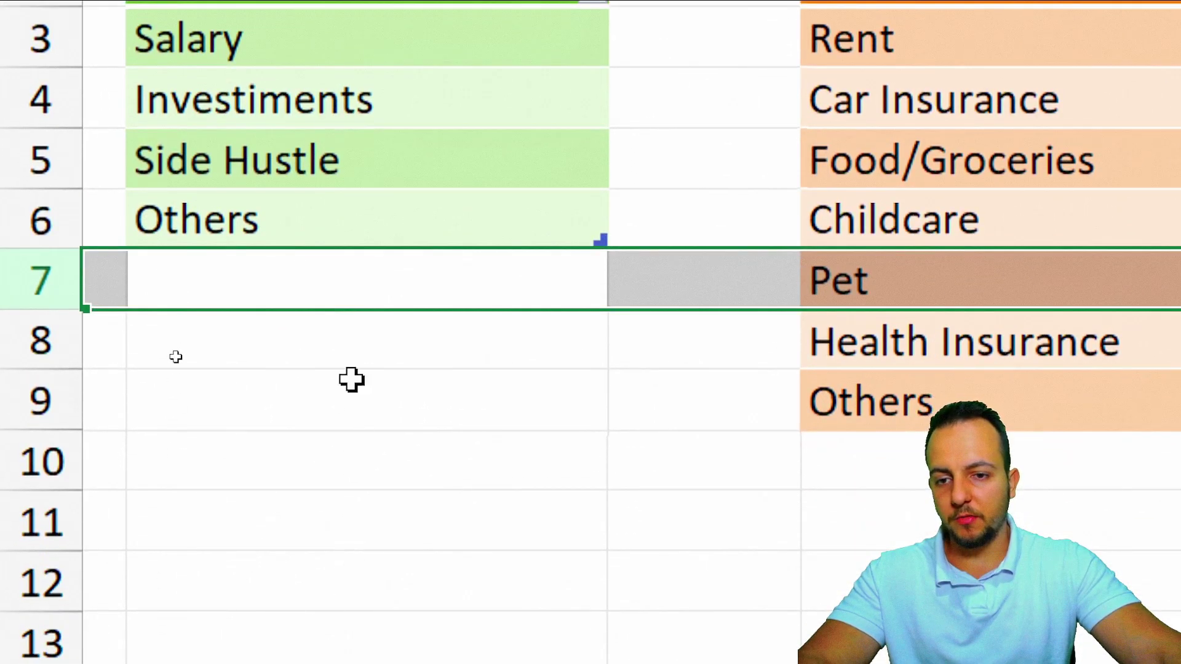
click(282, 211)
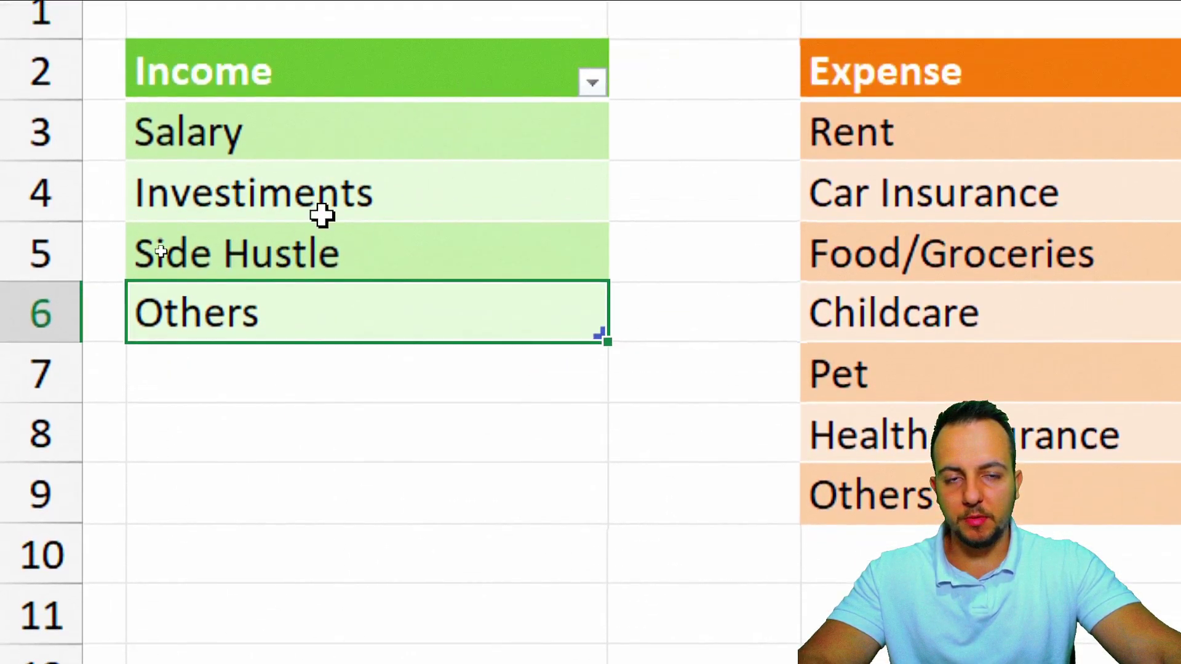
click(350, 394)
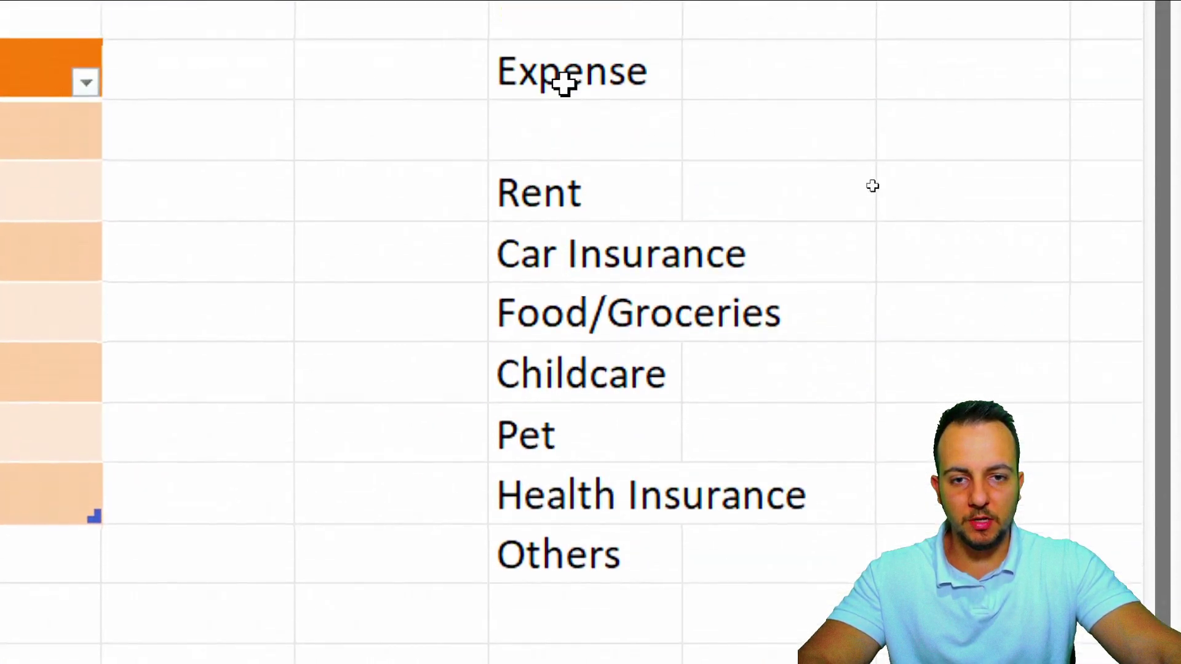
click(564, 84)
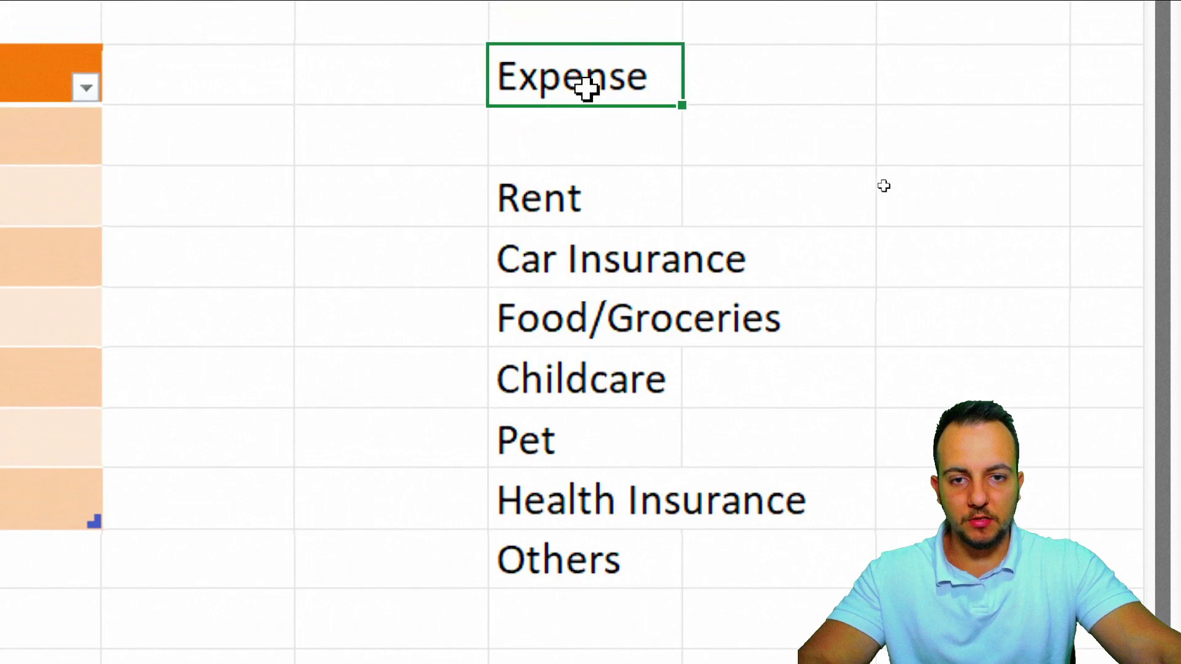
text(Income)
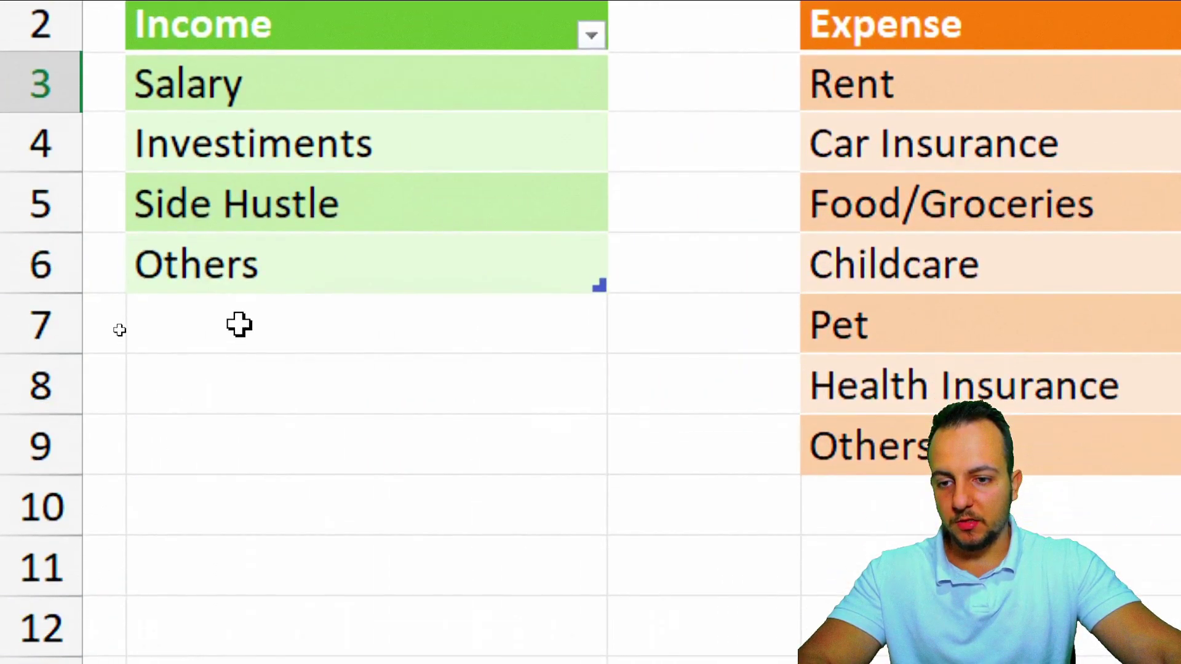
click(73, 376)
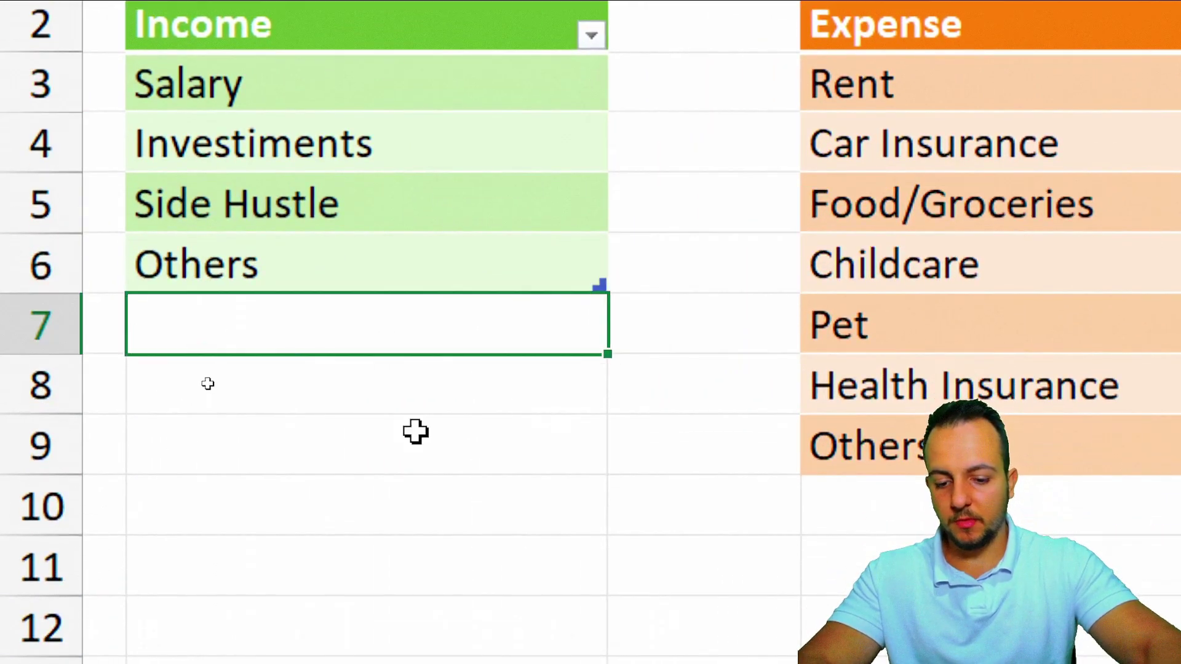
text(Abc123)
click(415, 432)
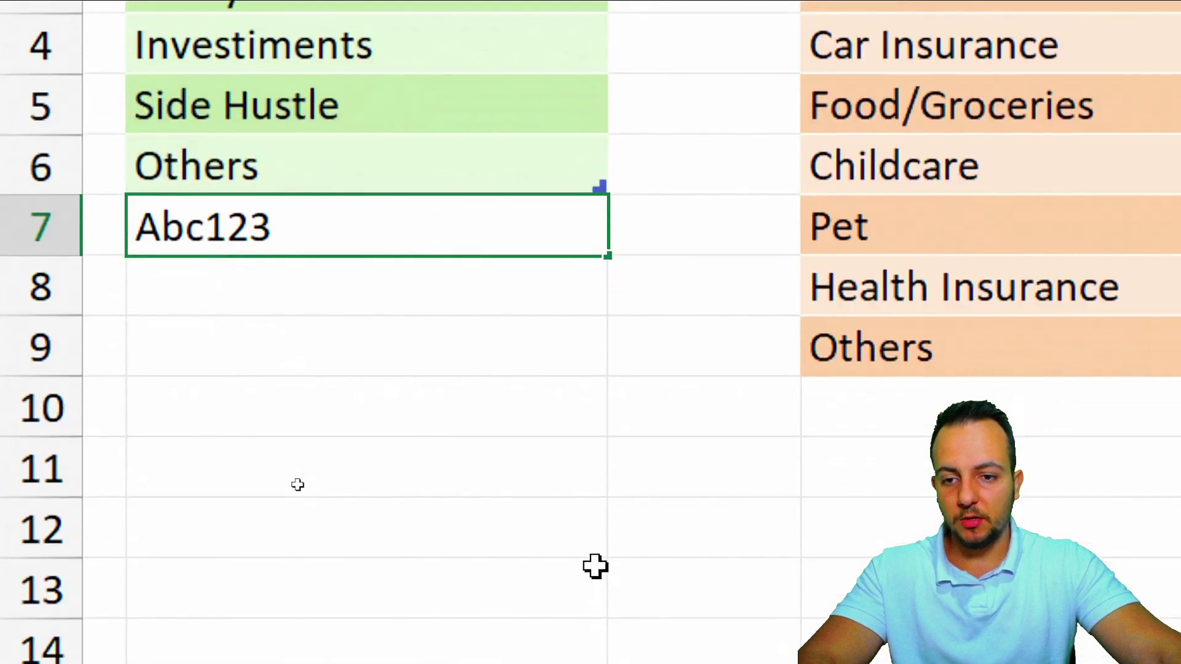
key(Return)
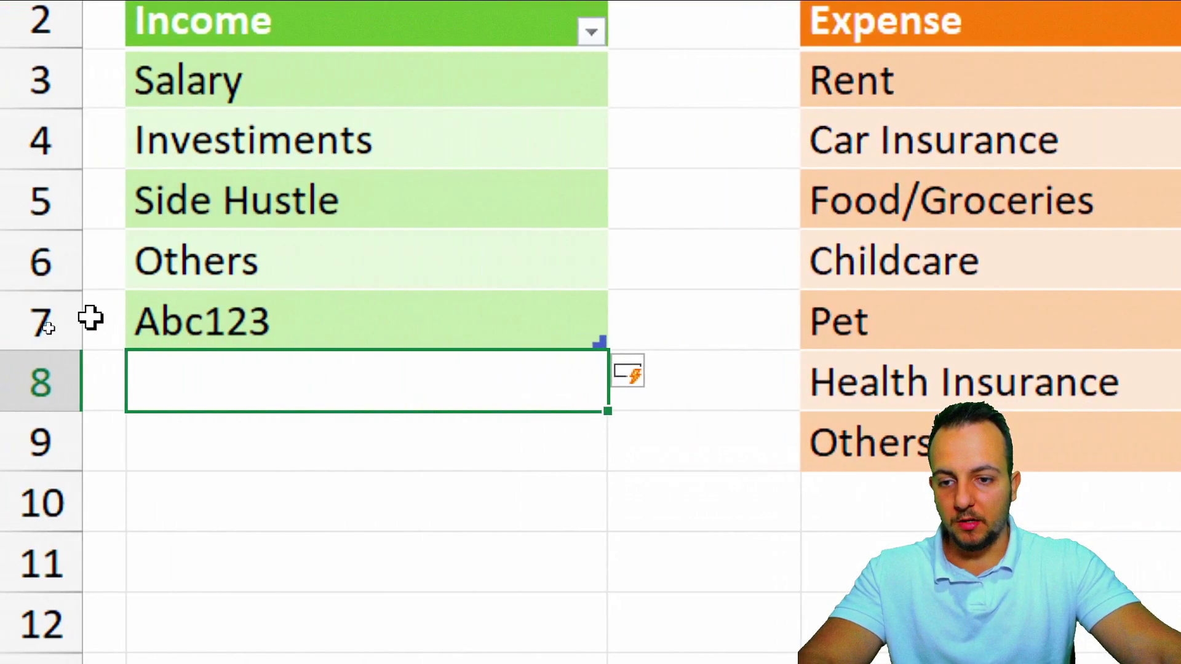
click(234, 320)
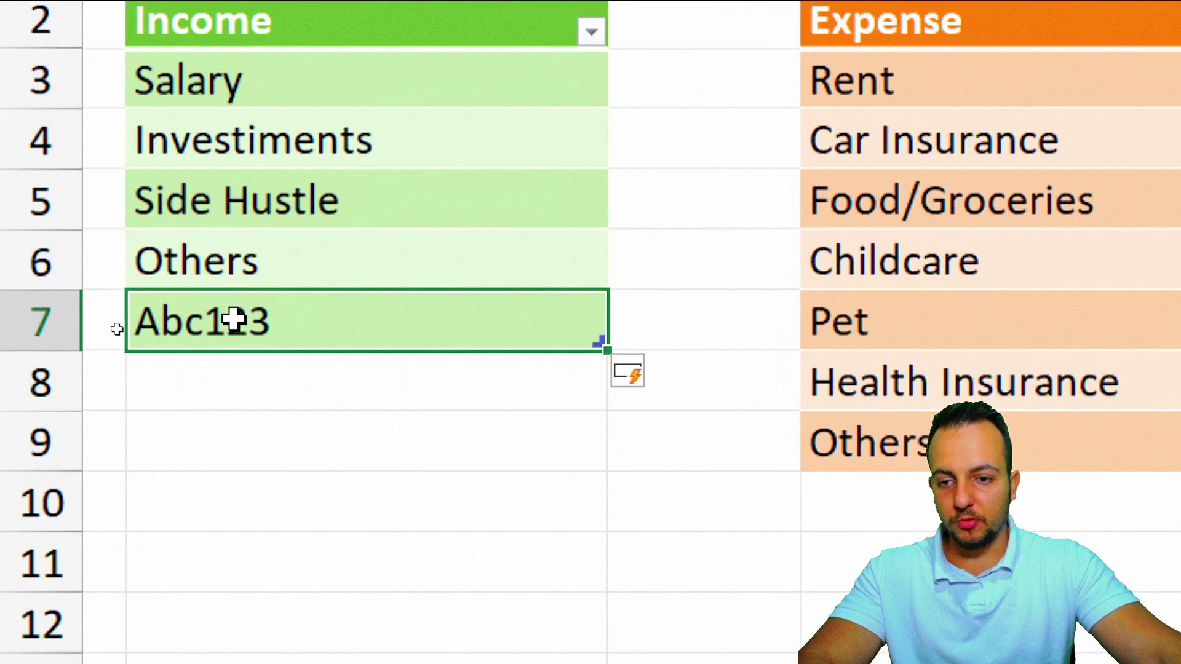
right_click(314, 315)
mouse_move(429, 311)
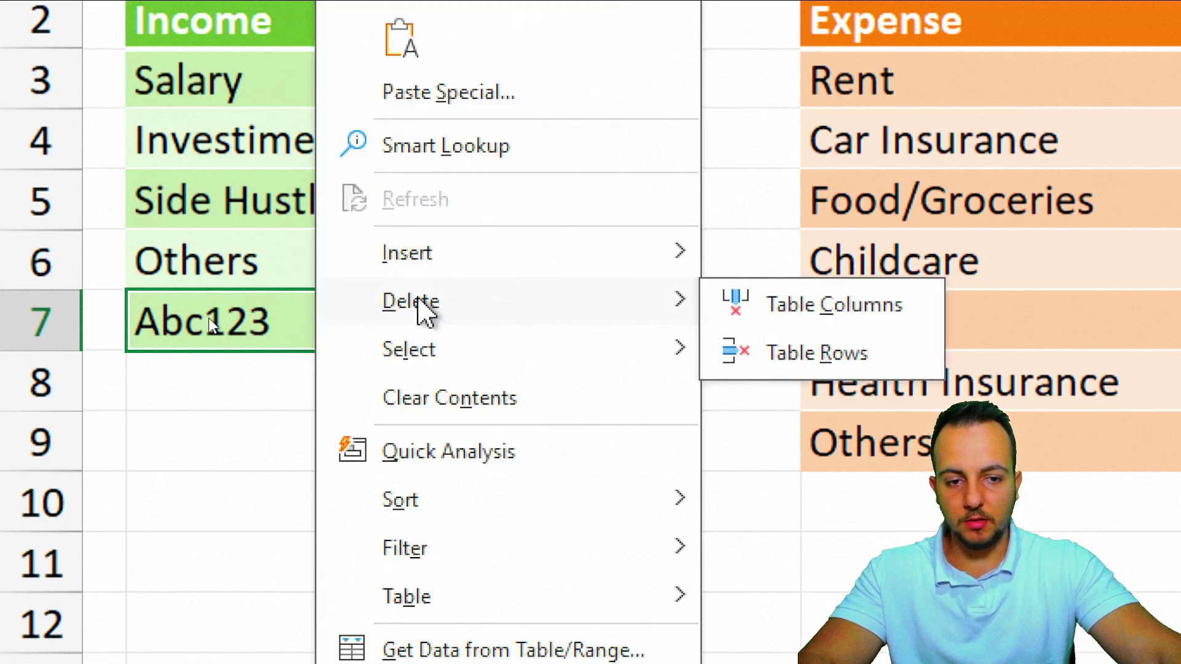
click(848, 367)
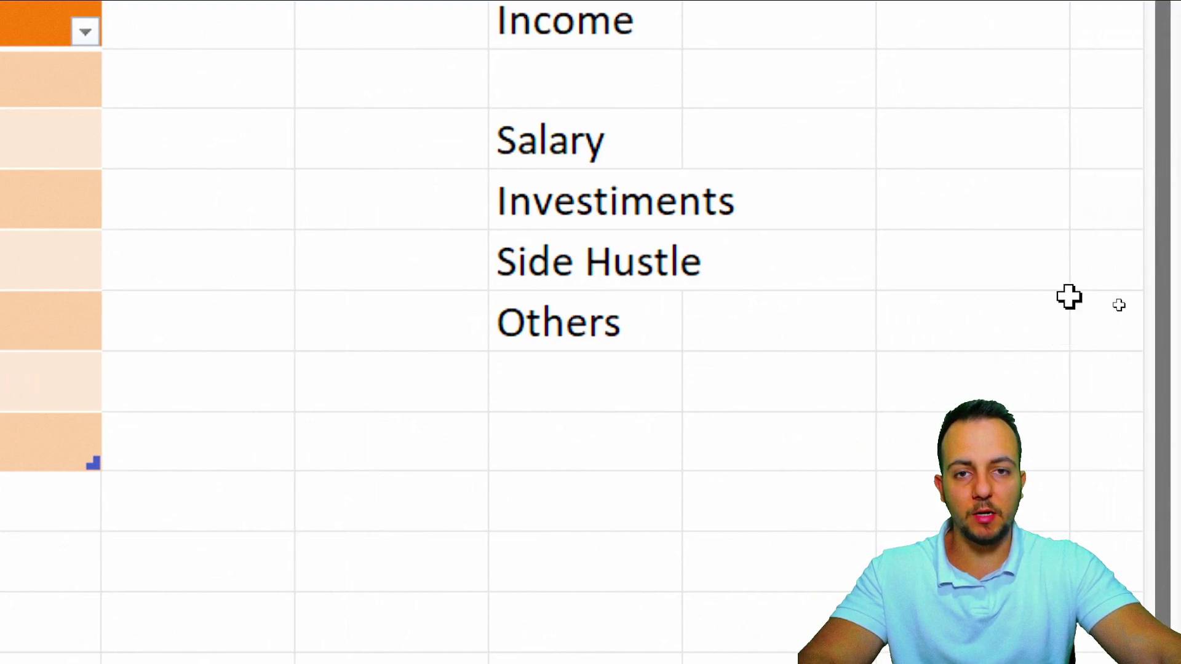
Step: Copy the =INDIRECT(G2) formula text from G4, leave editing, and select column G
click(581, 99)
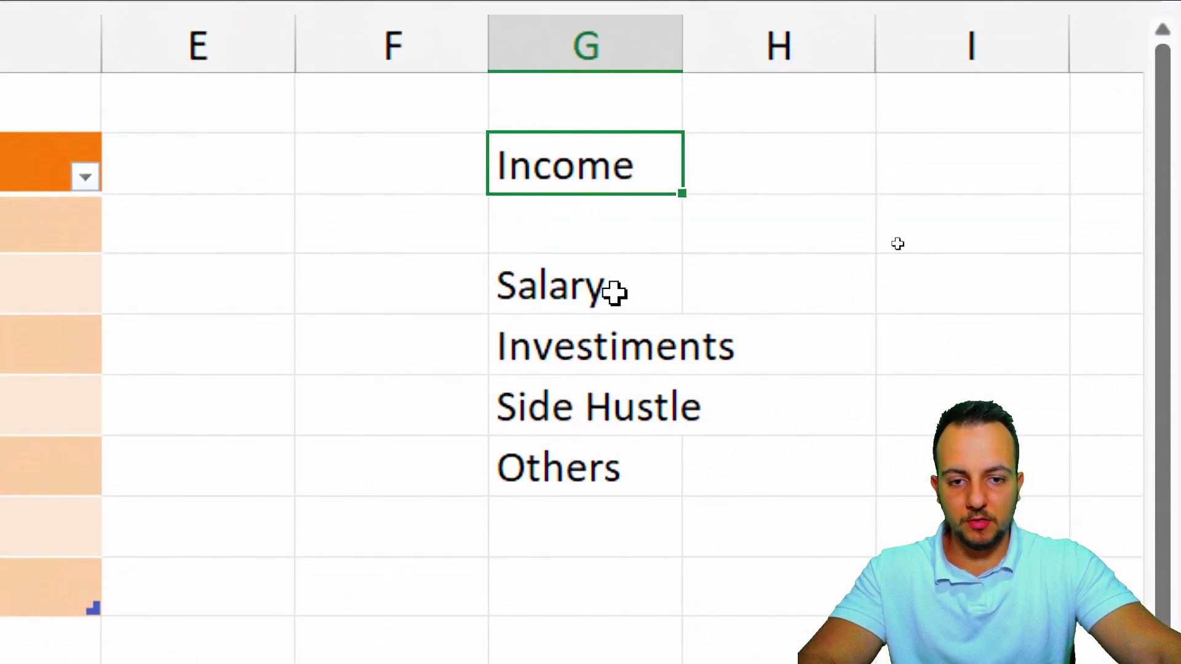
double_click(613, 293)
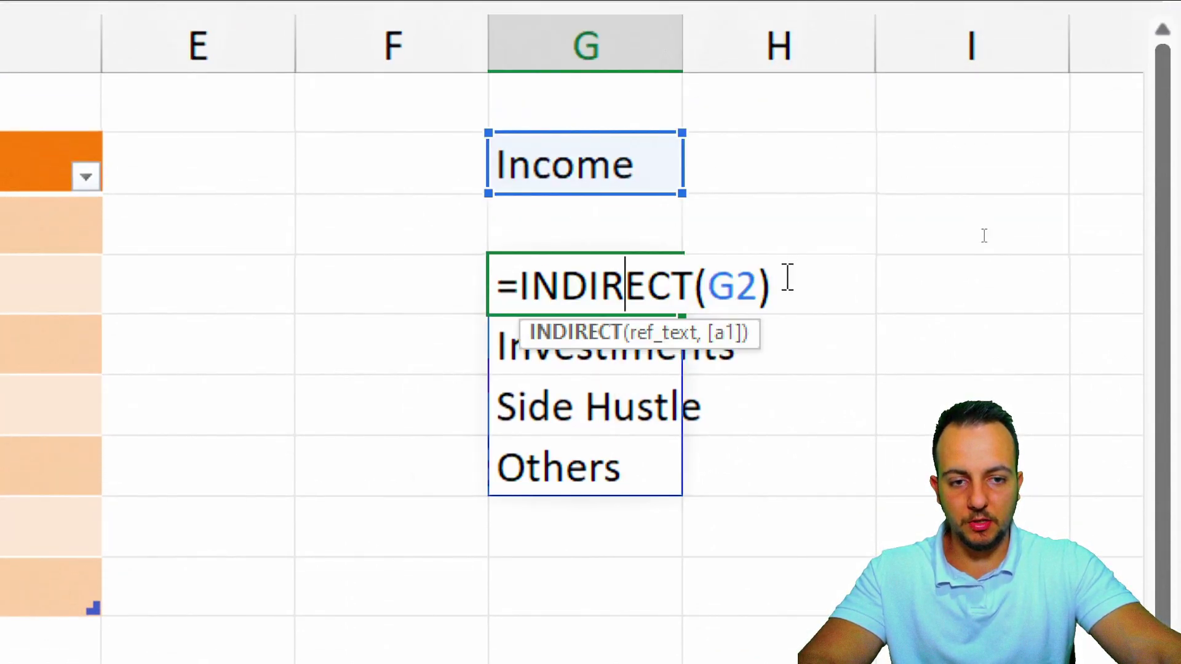
drag(788, 277, 500, 302)
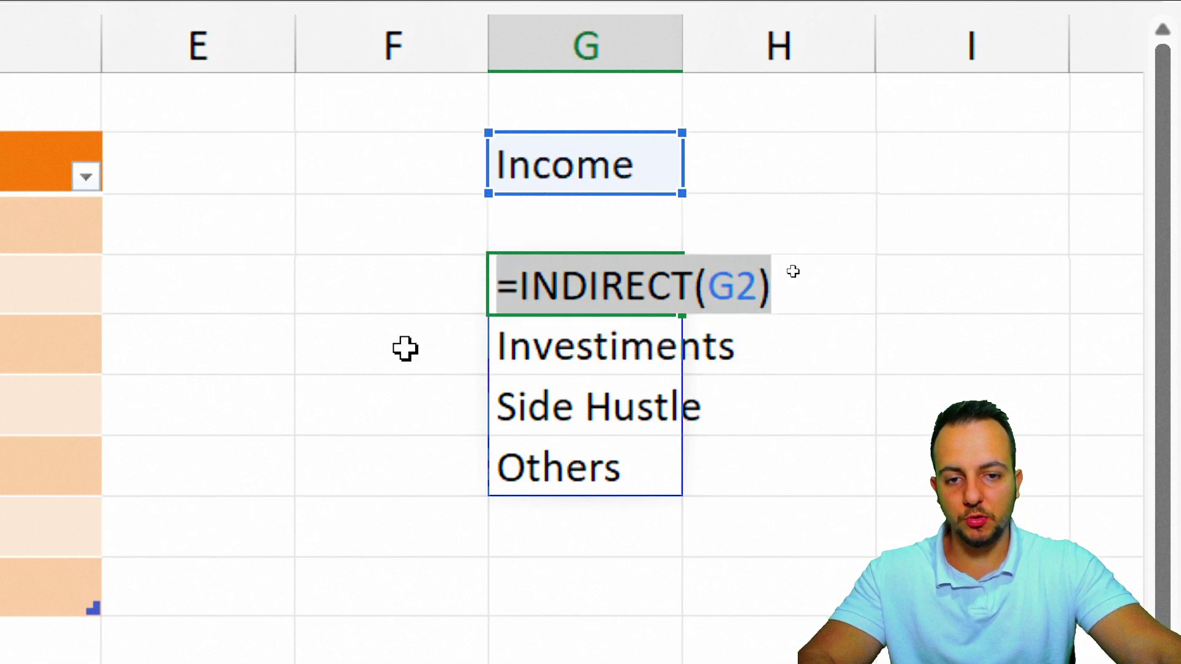
right_click(567, 295)
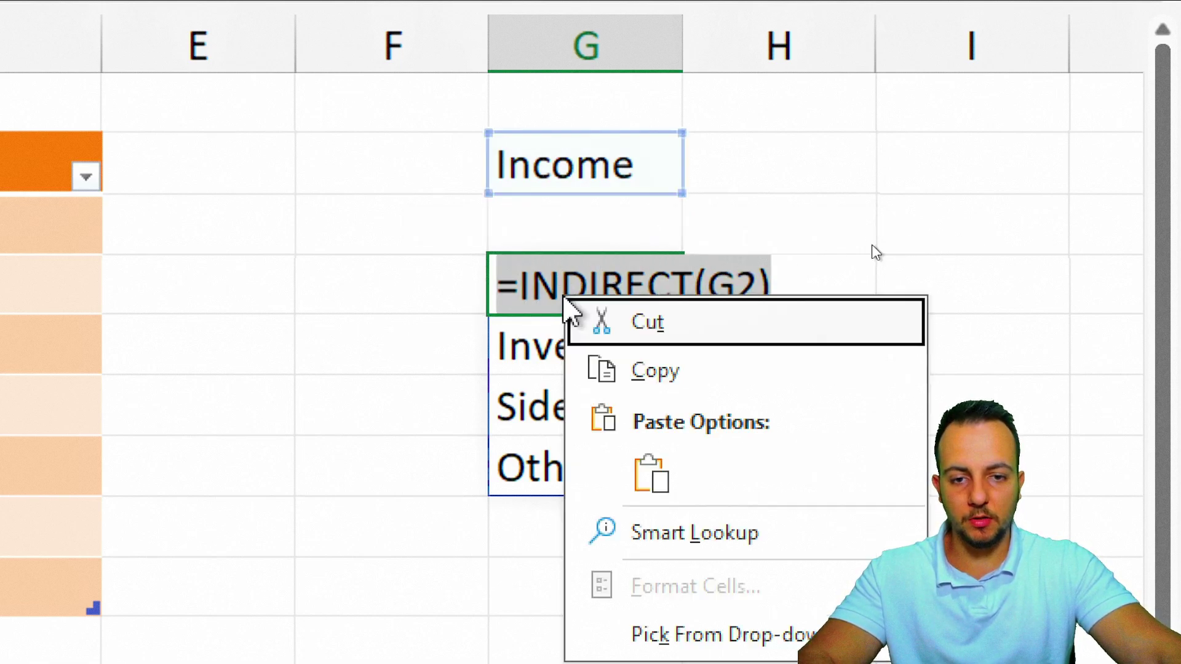
click(606, 370)
click(589, 46)
key(Escape)
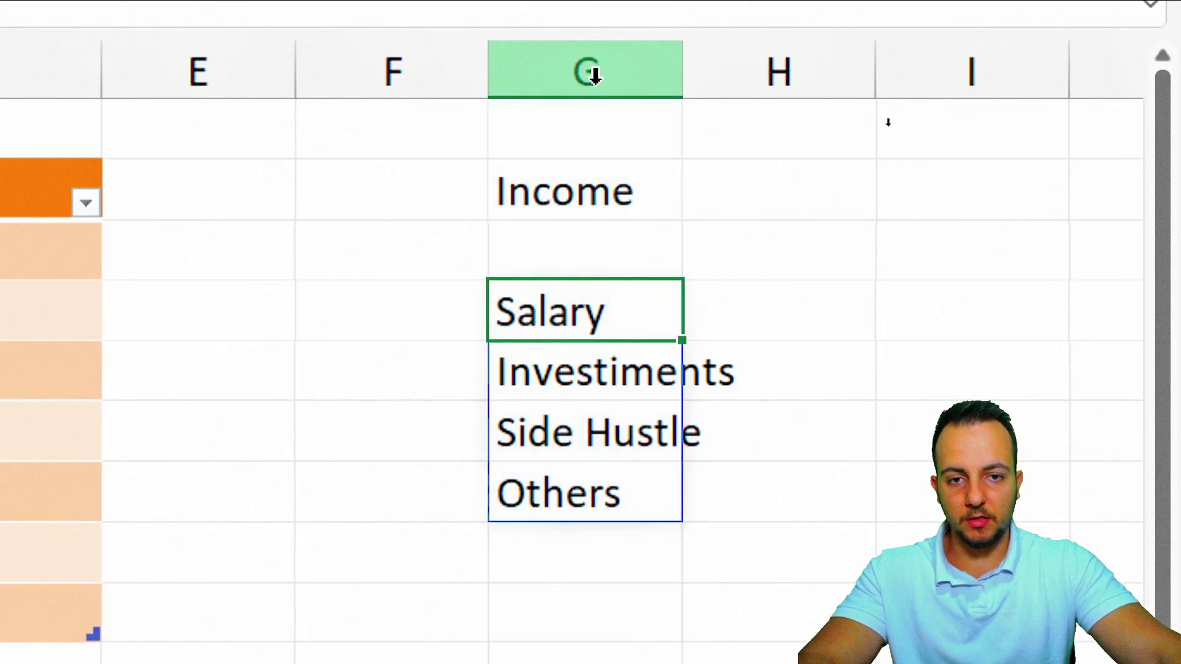
click(589, 46)
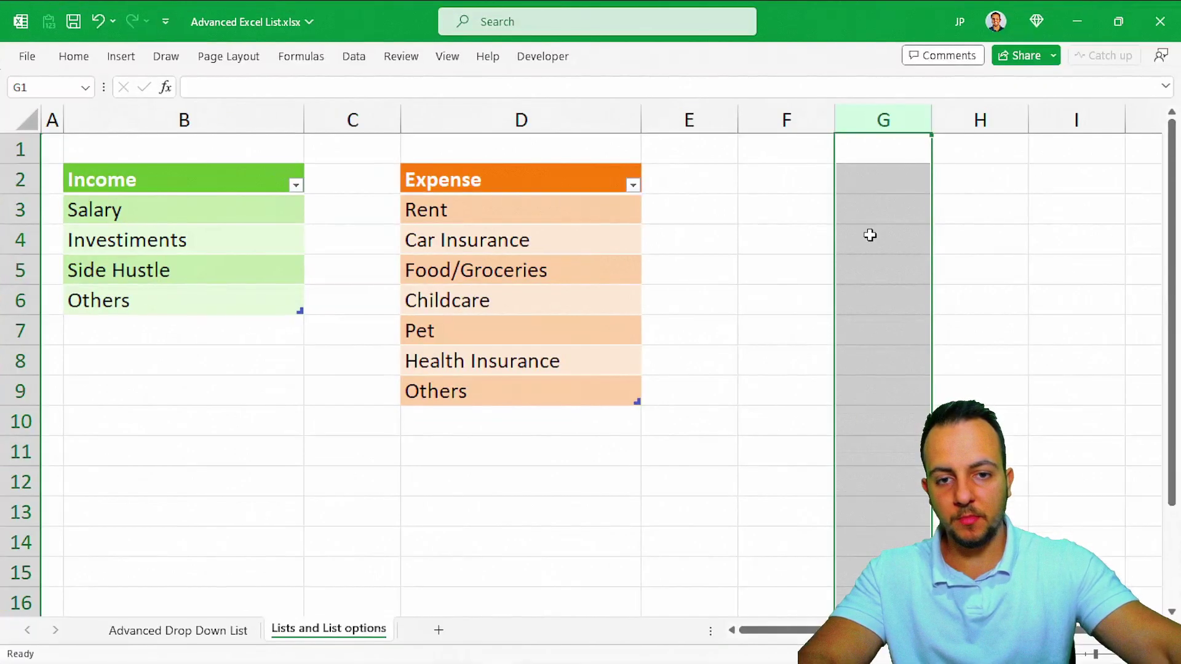
Step: On the Advanced Drop Down List sheet, select Category cells E3 through E12
click(196, 250)
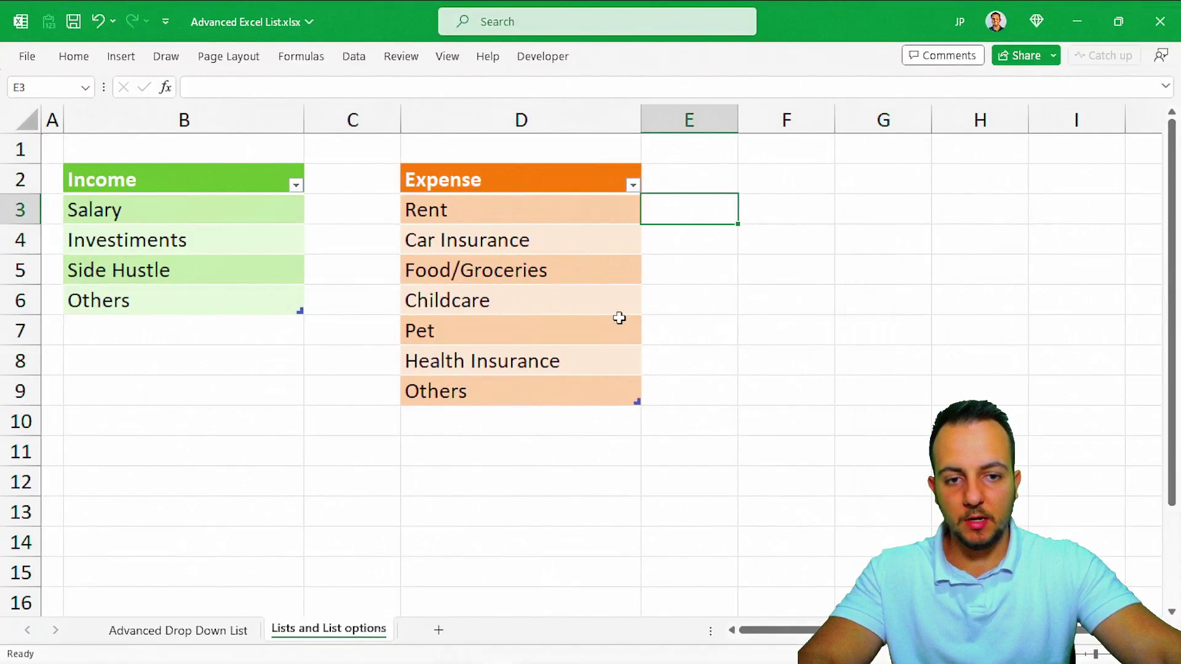
click(177, 630)
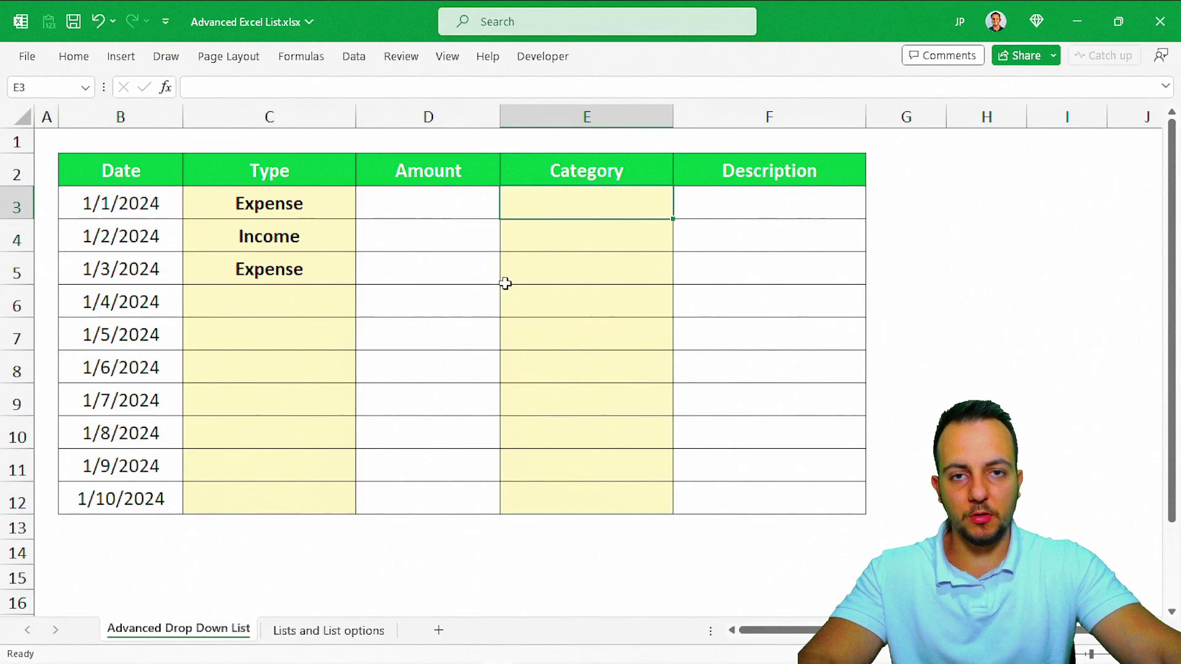
drag(593, 204, 577, 500)
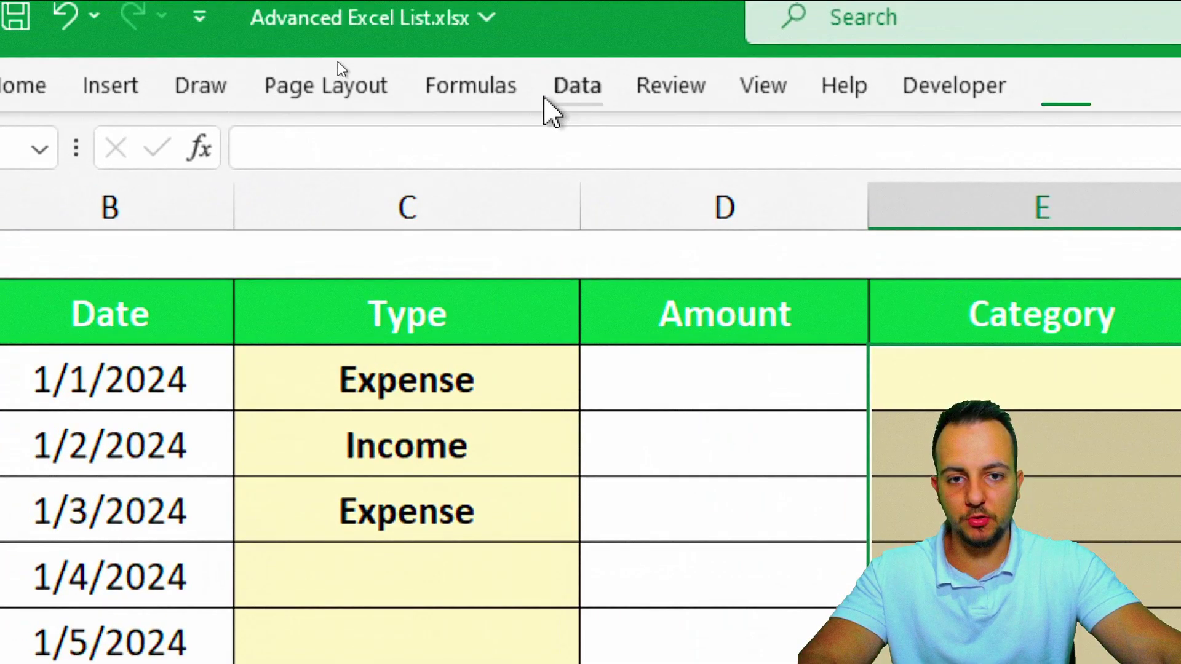
Step: Apply Data Validation to E3:E12 allowing a List with source =INDIRECT(C3)
click(547, 98)
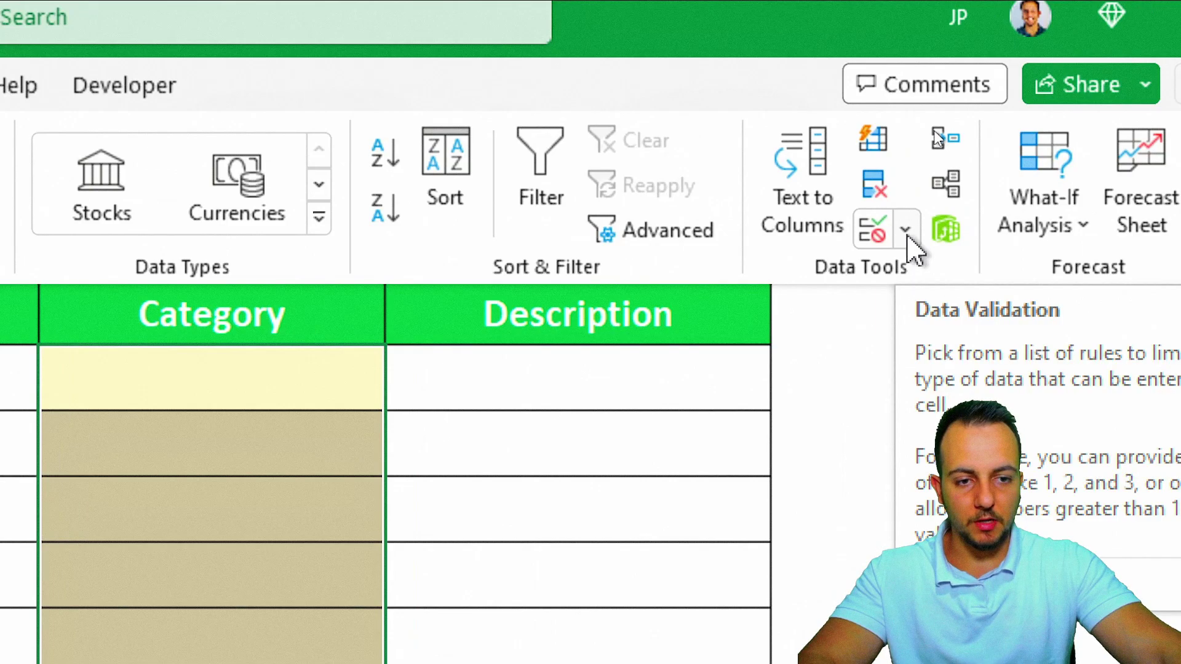
click(905, 232)
click(916, 273)
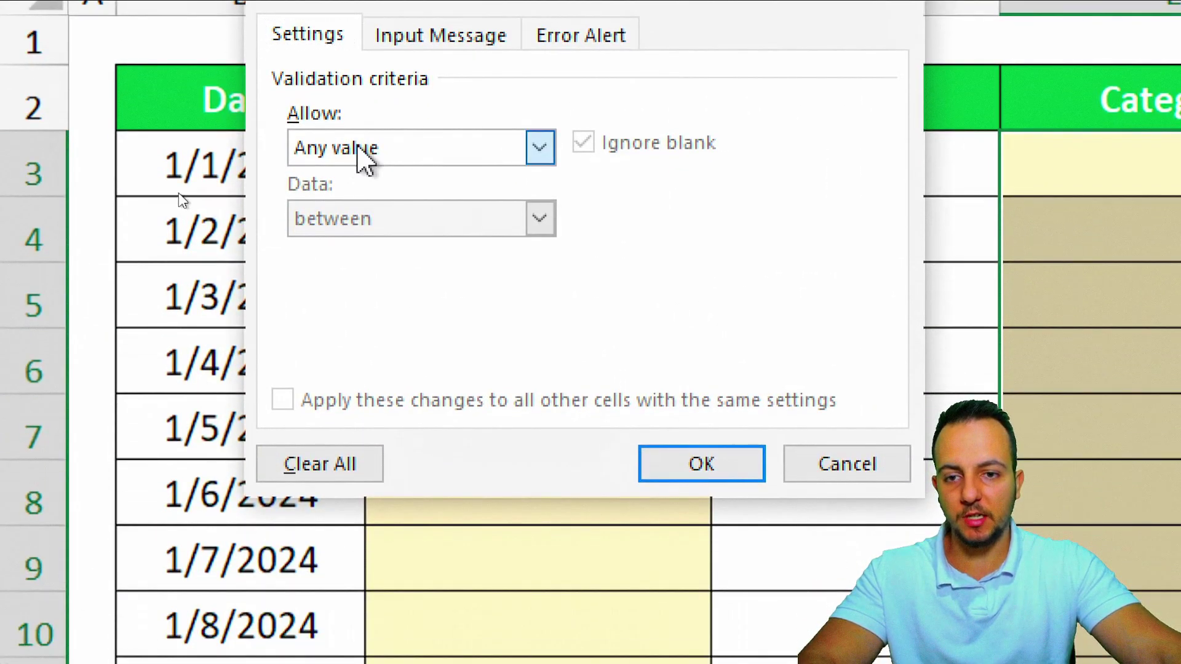
click(358, 149)
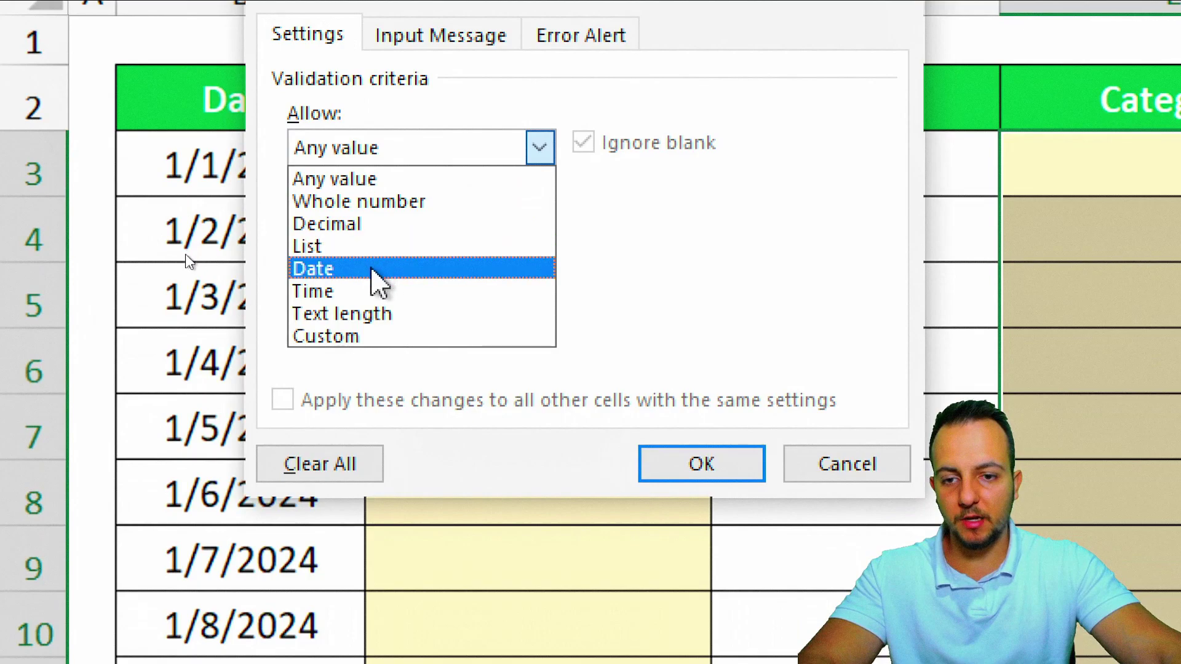
click(374, 246)
click(364, 284)
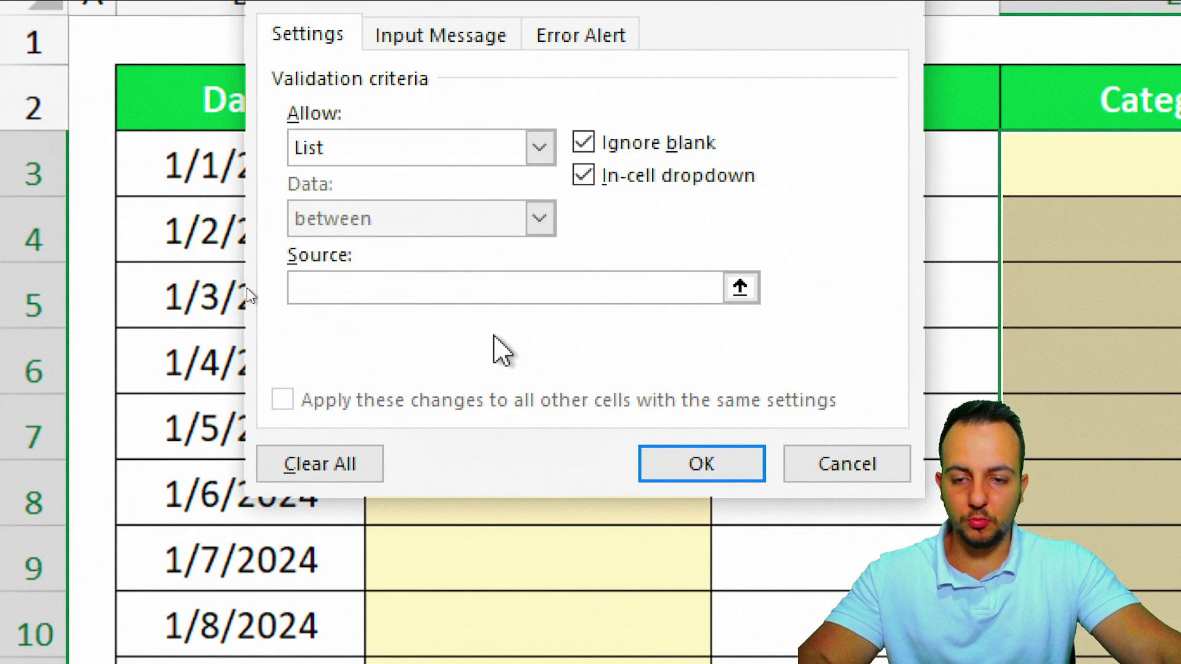
text(=INDIRECT(G2))
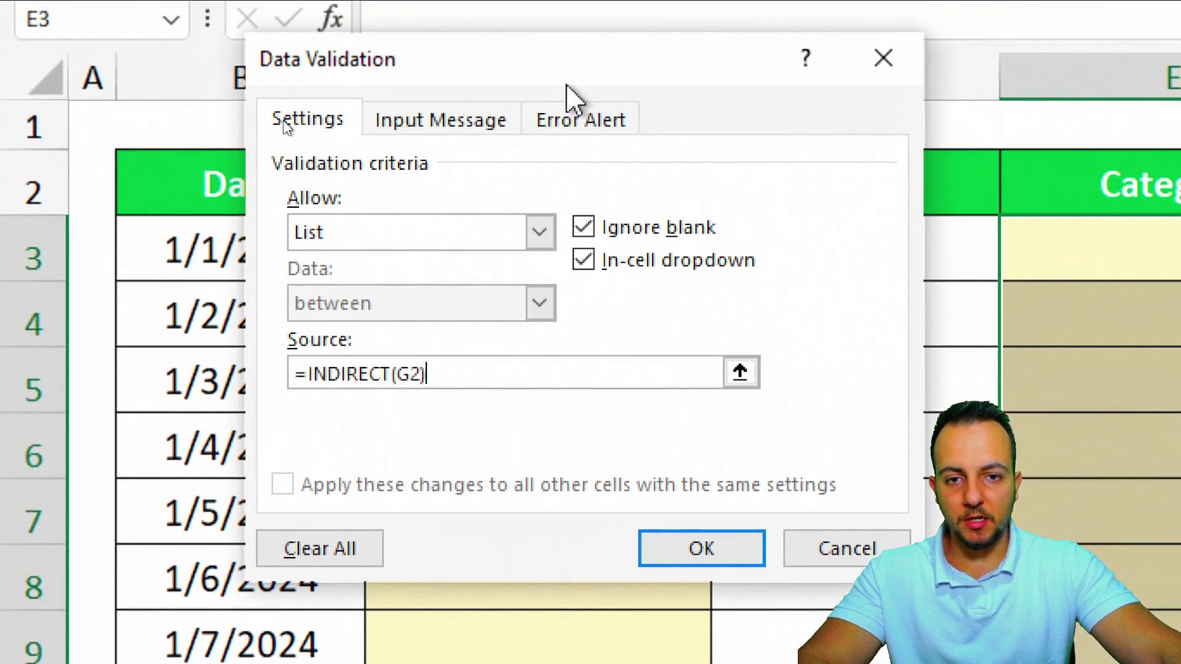
drag(568, 0, 1009, 207)
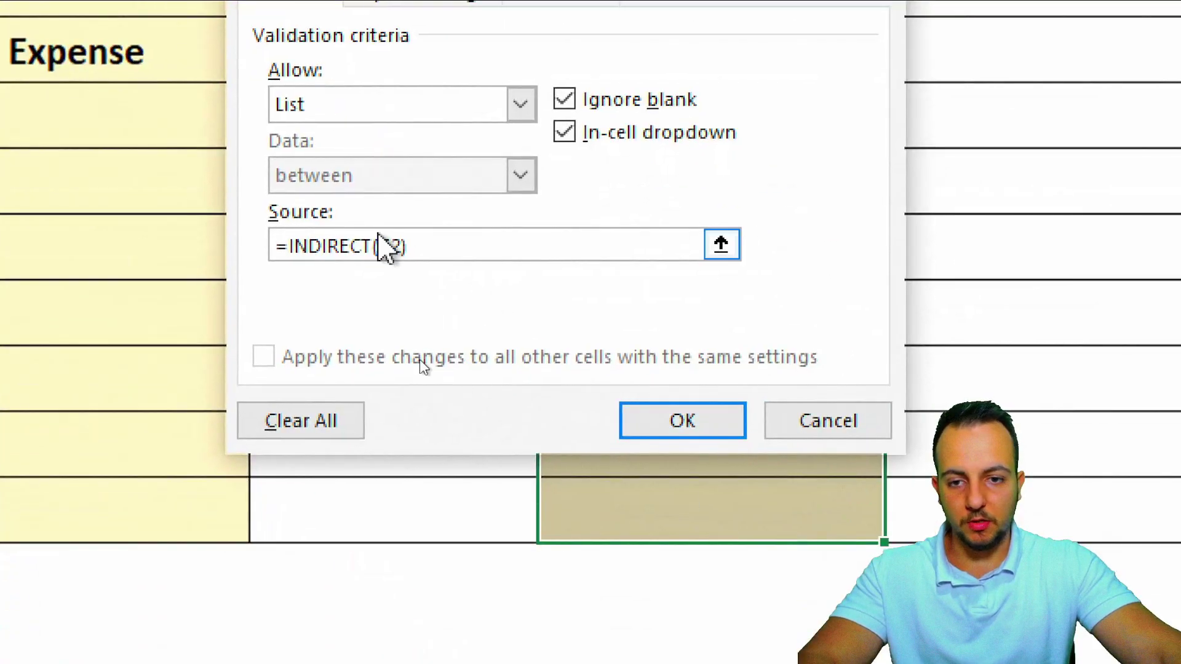
click(852, 584)
key(BackSpace)
key(Delete)
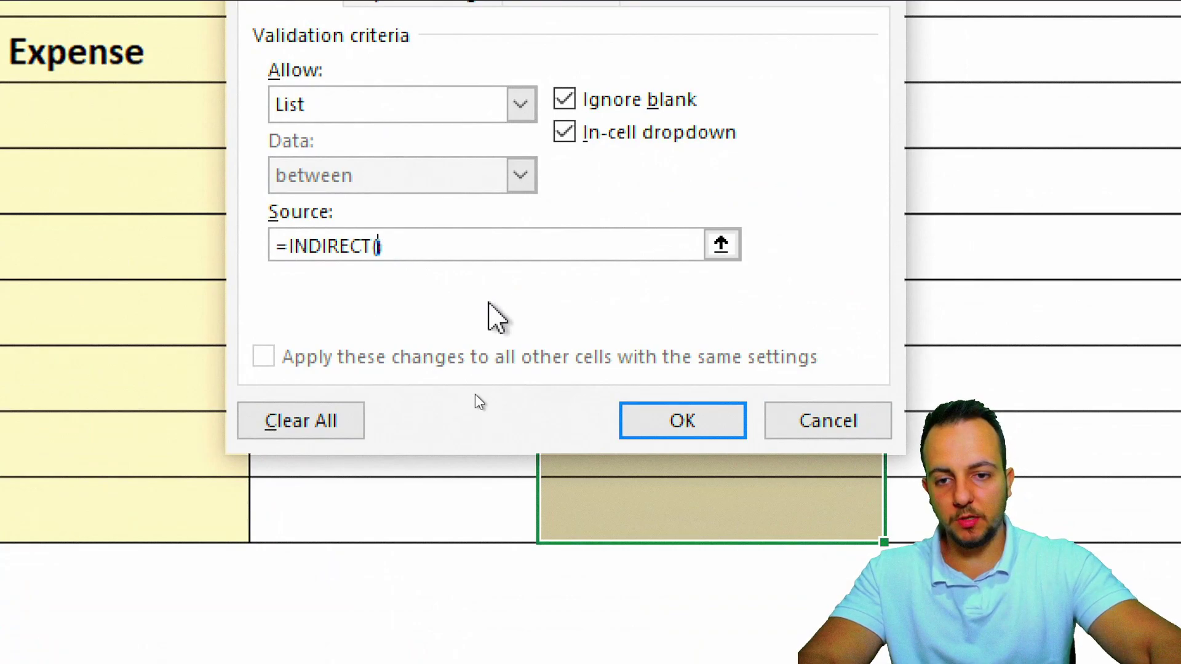
text(C3)
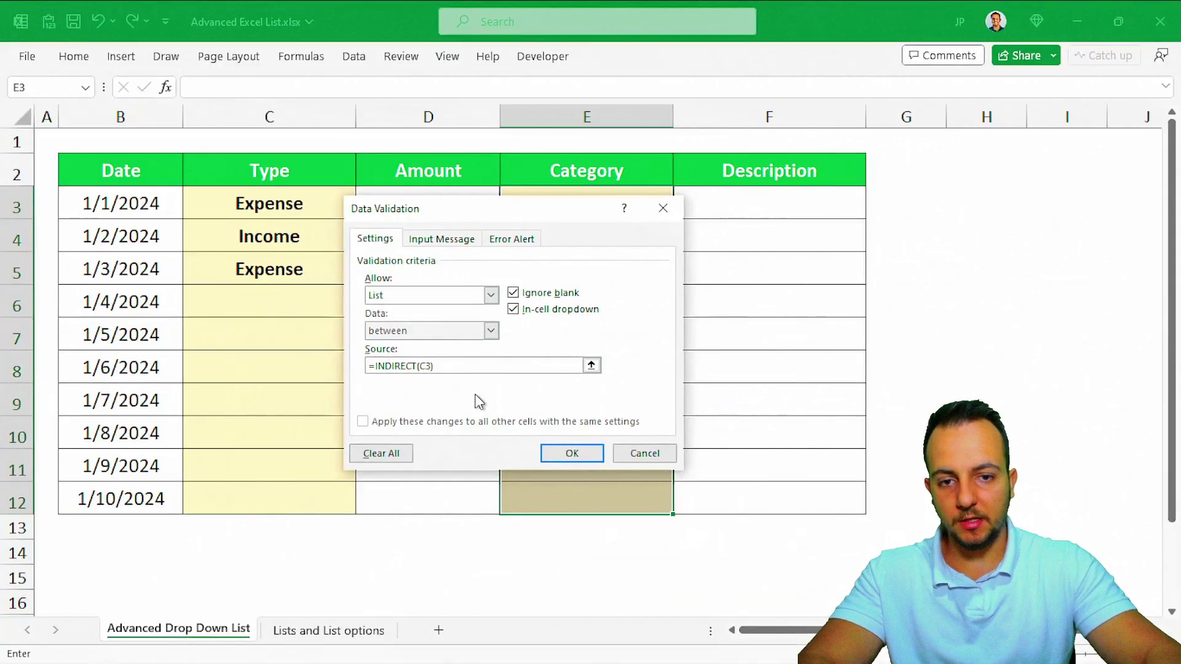
key(Return)
Step: Clear Type cells C3:C6, then test row 3 as Income with Others and Investiments categories
click(570, 212)
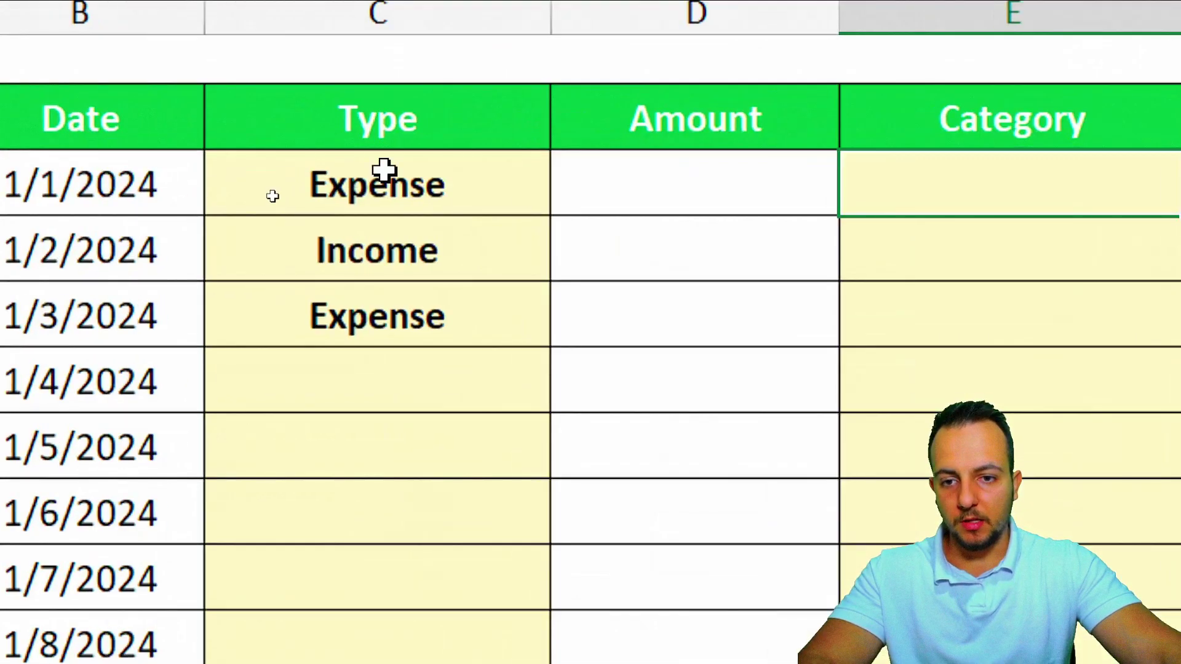
drag(271, 197, 261, 315)
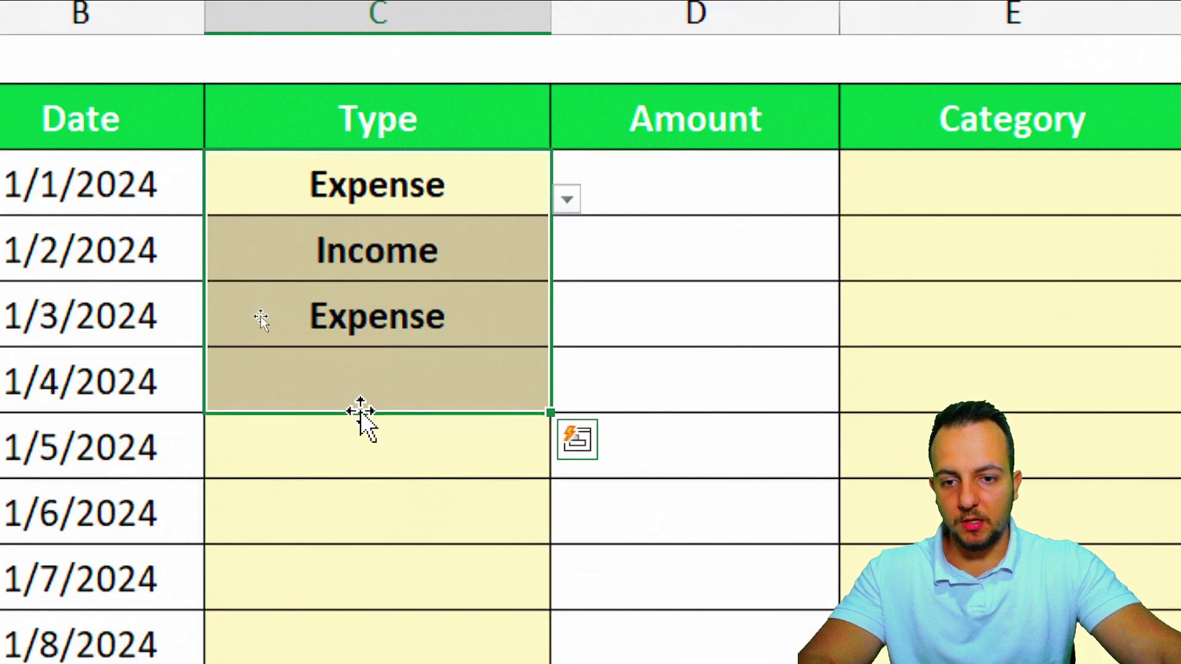
key(Delete)
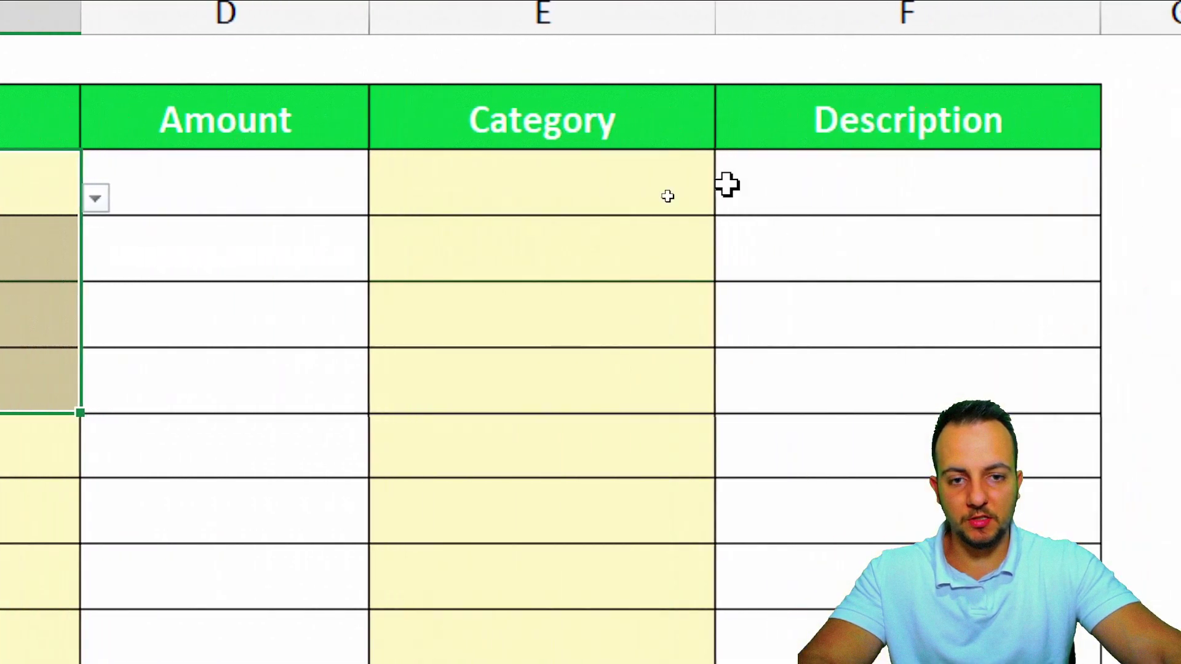
click(1063, 194)
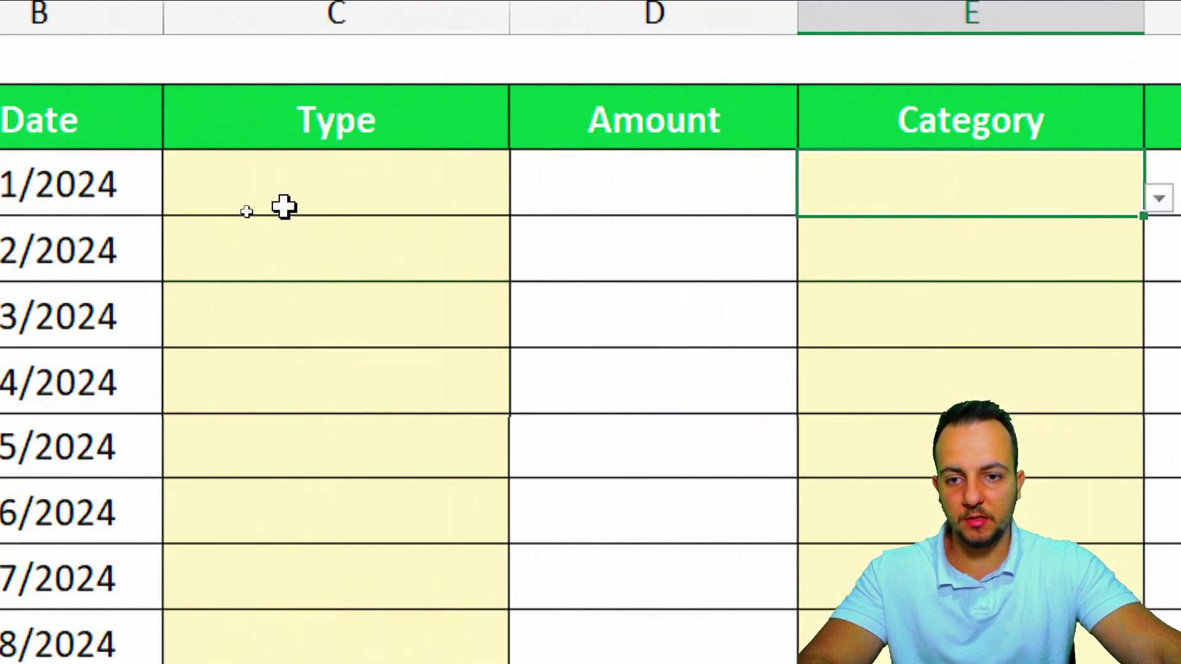
click(285, 203)
click(525, 198)
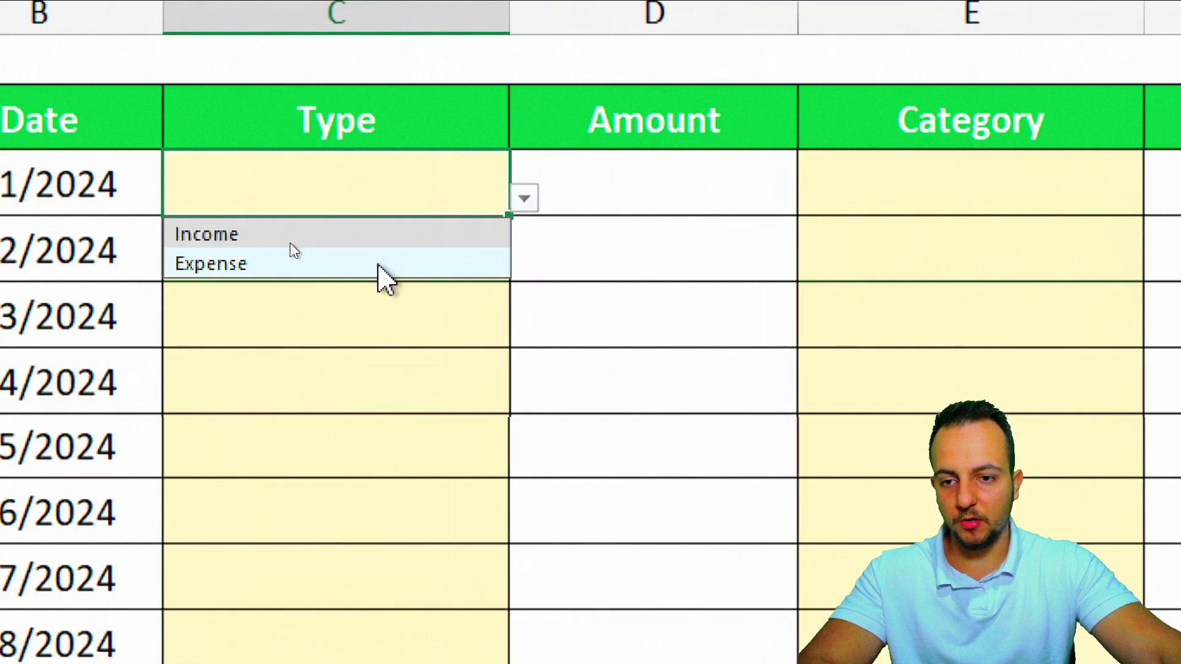
click(422, 240)
click(1094, 195)
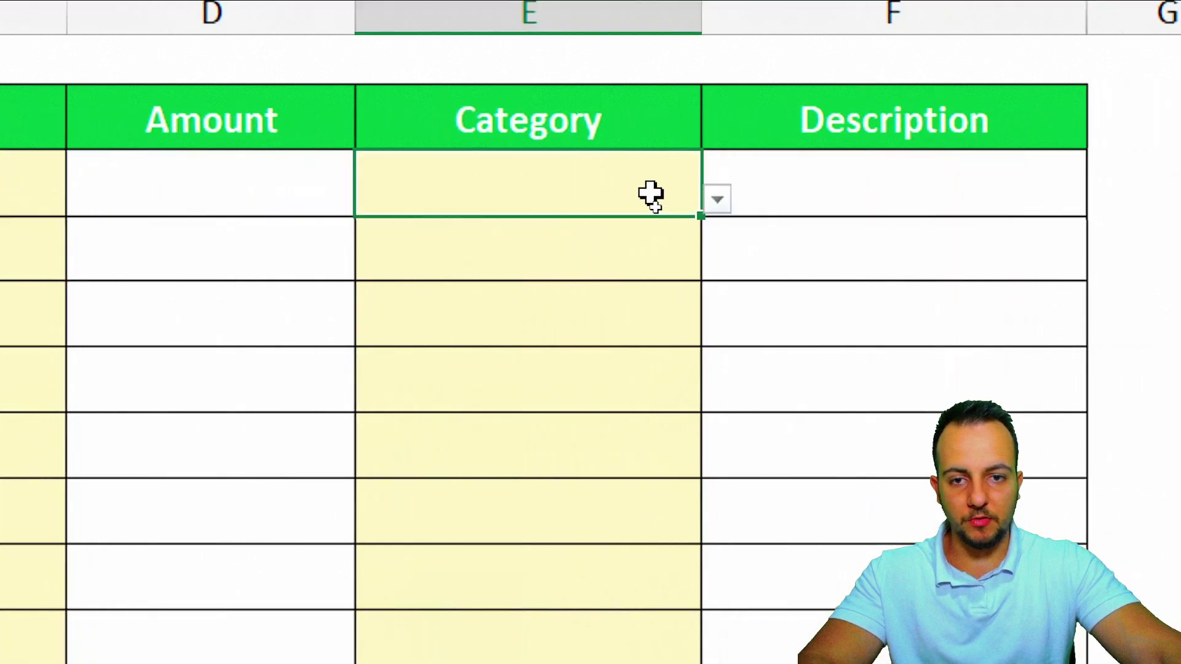
click(1160, 199)
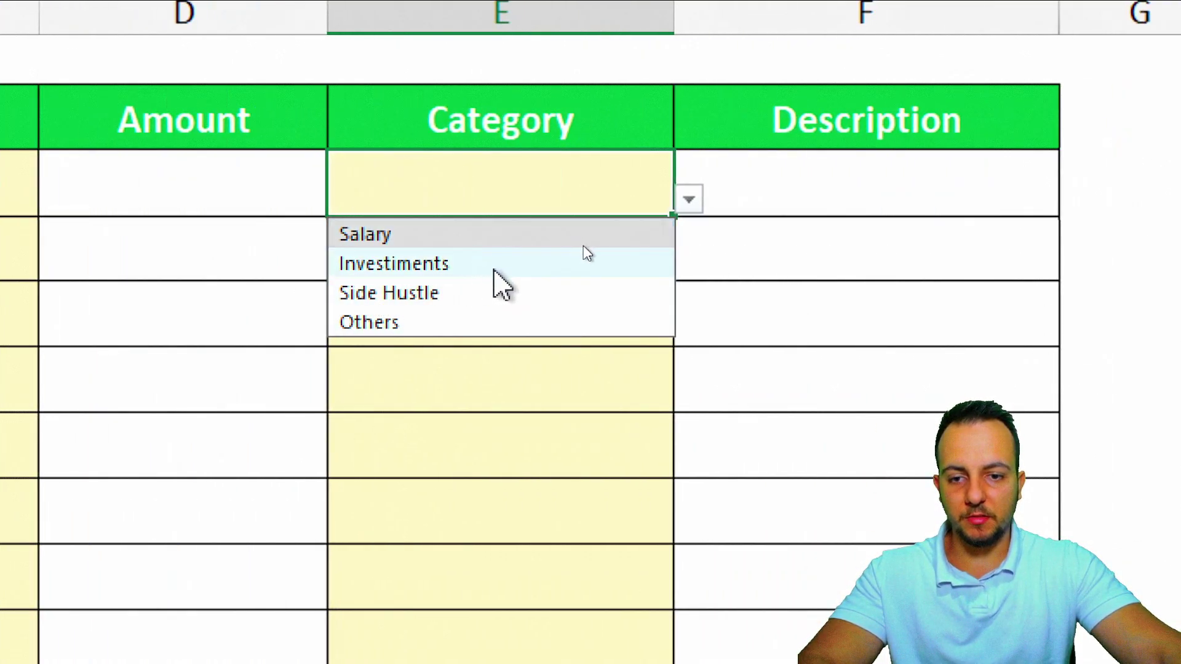
click(478, 317)
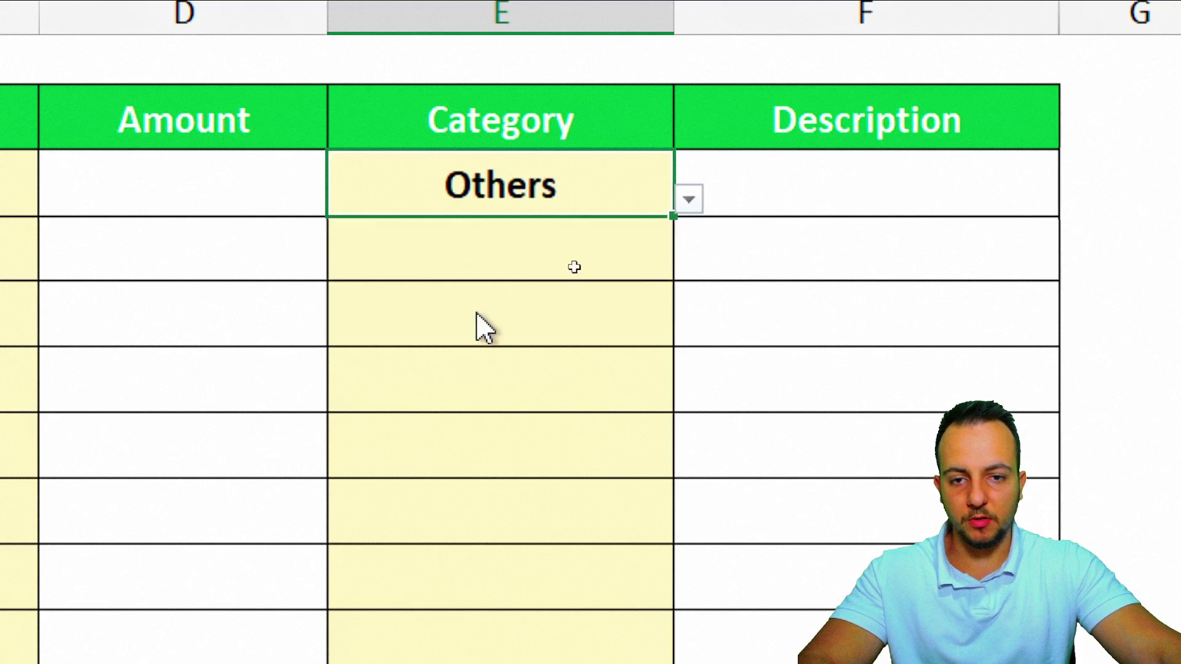
click(688, 201)
click(440, 265)
Step: Switch C3 to Expense and pick Rent, then Pet, as the E3 Category
click(216, 190)
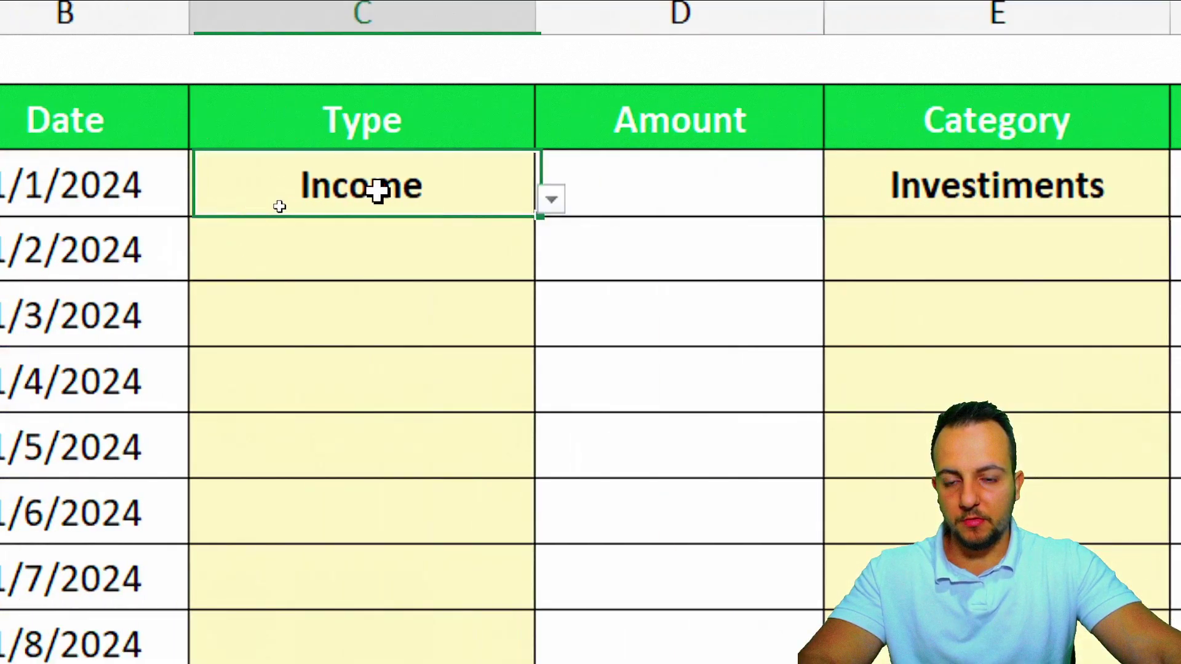
click(390, 200)
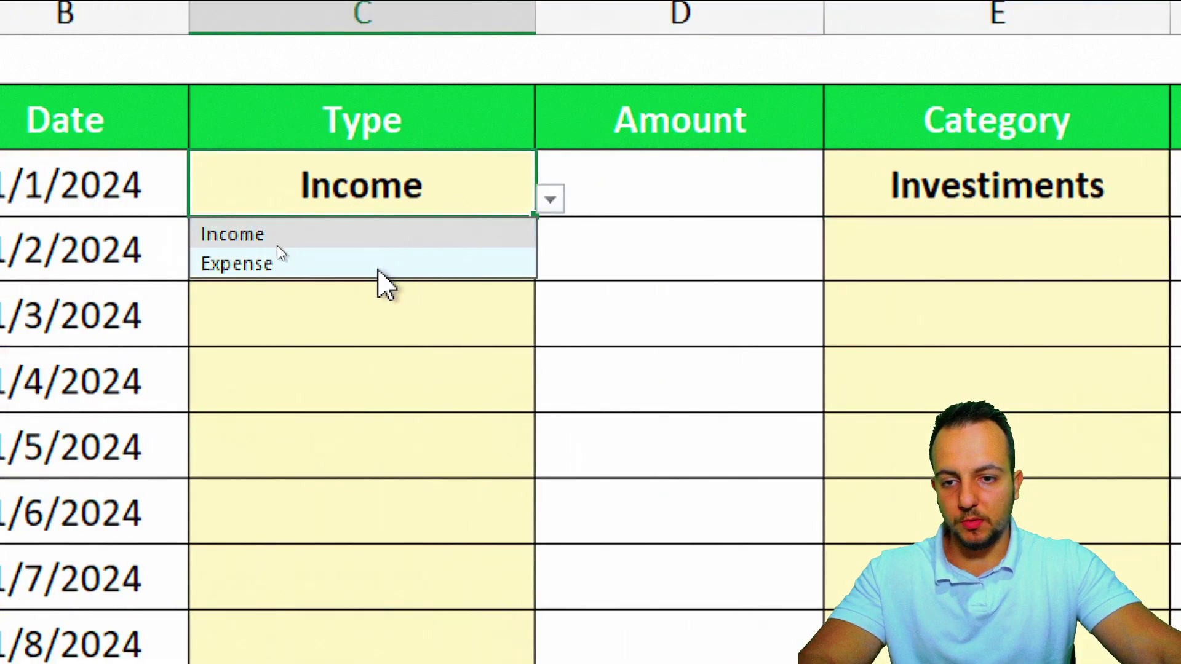
click(280, 255)
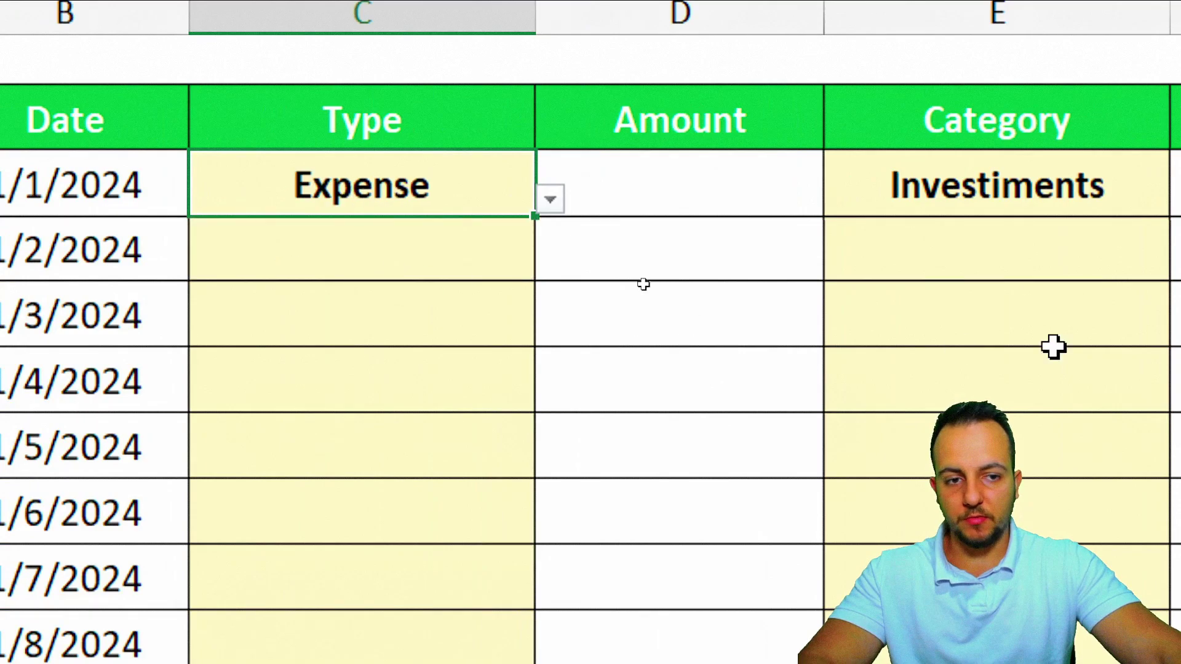
click(1132, 206)
click(731, 200)
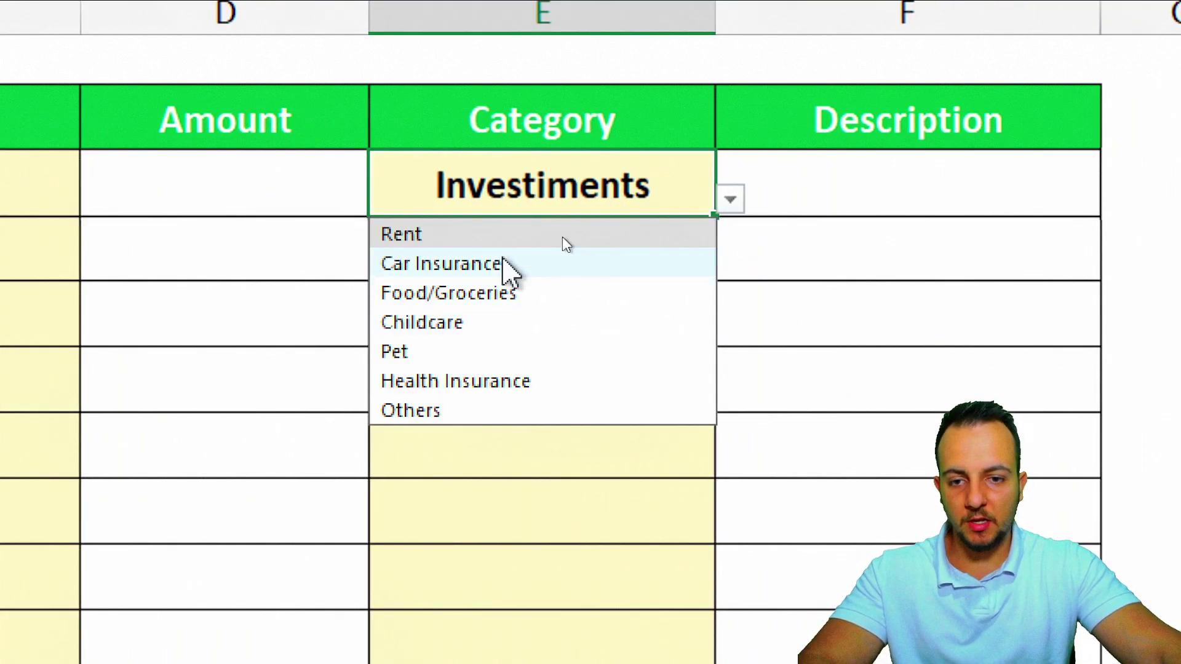
click(499, 236)
click(730, 199)
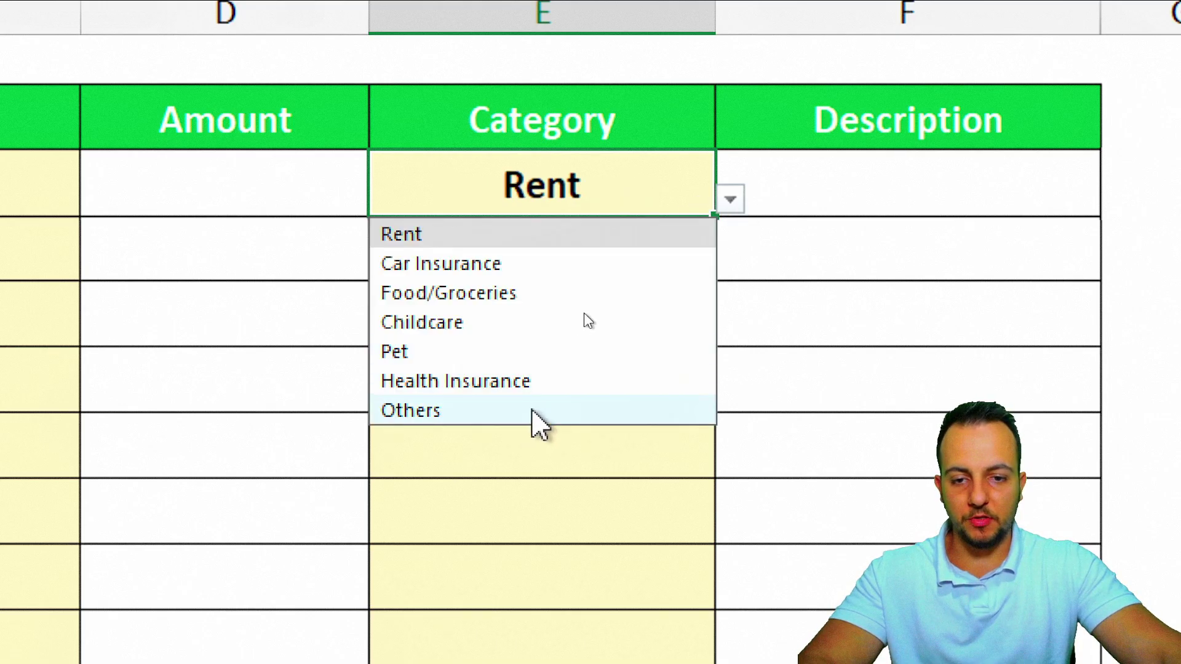
click(535, 351)
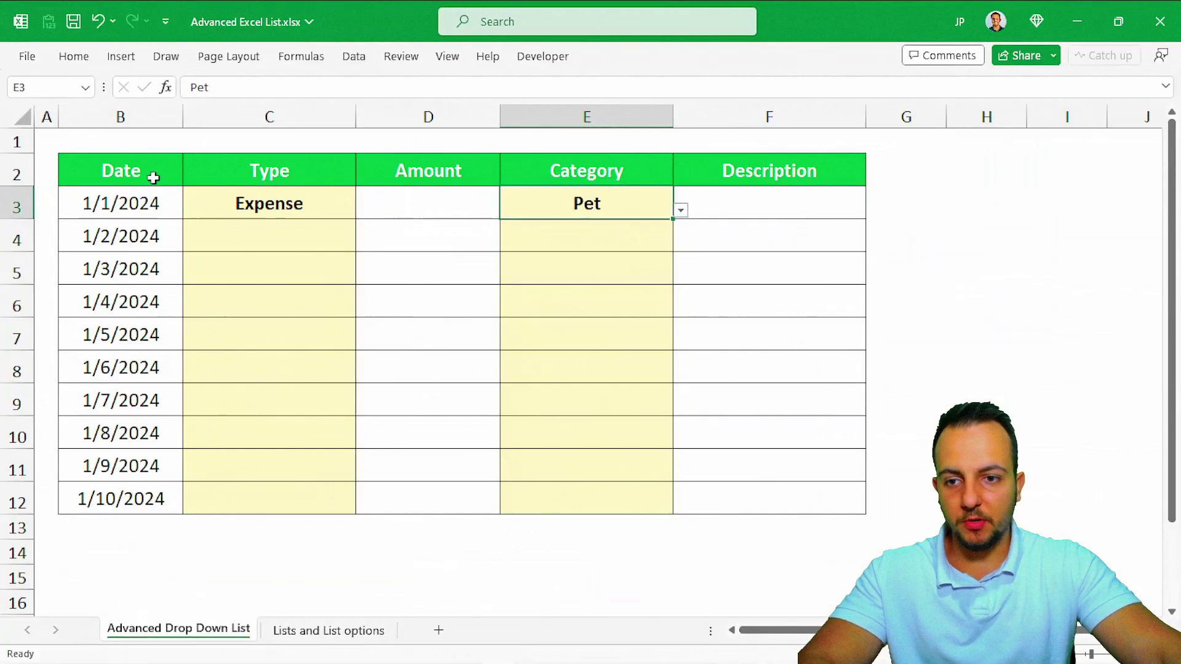
click(165, 178)
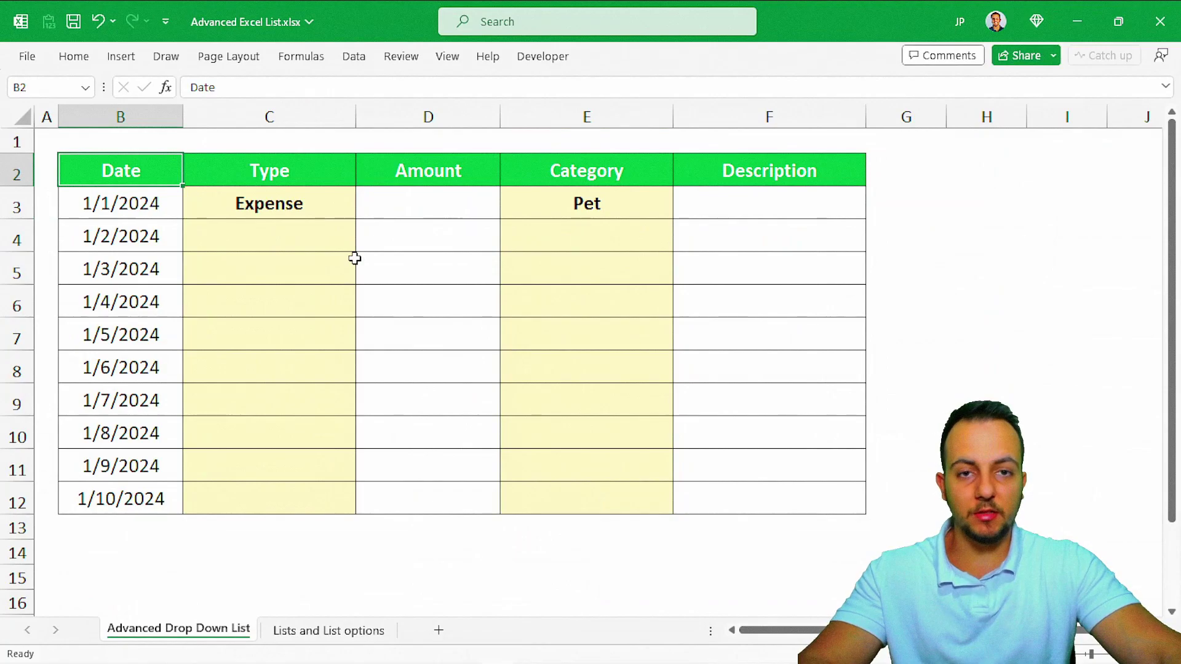
click(320, 630)
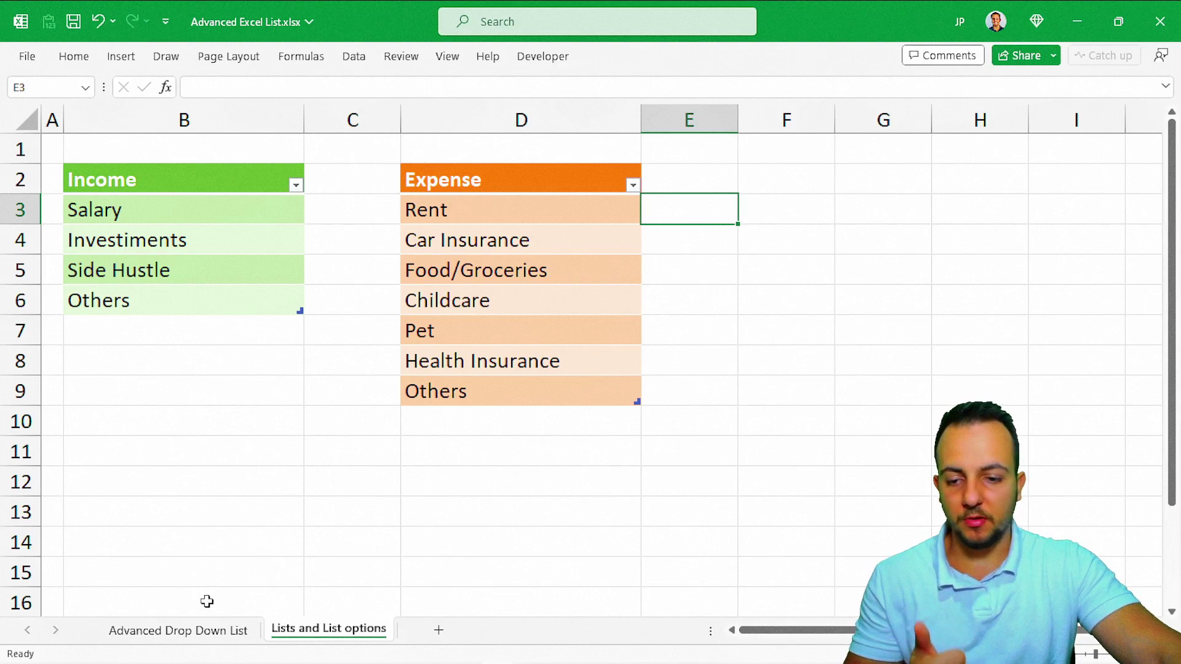
click(179, 630)
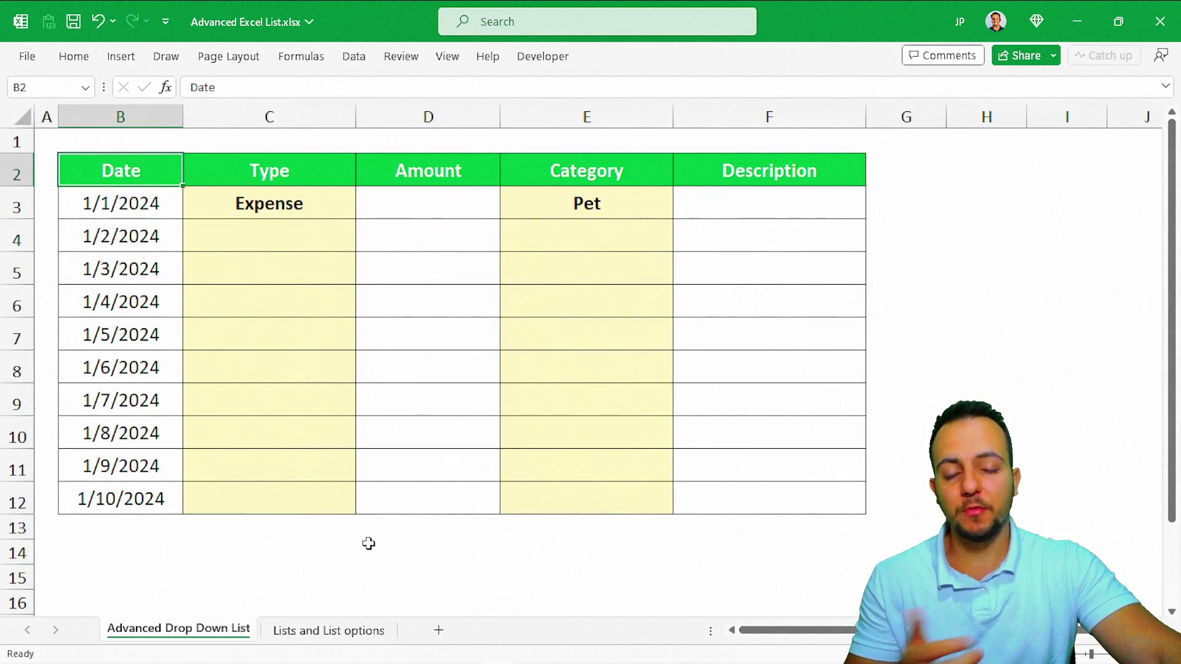